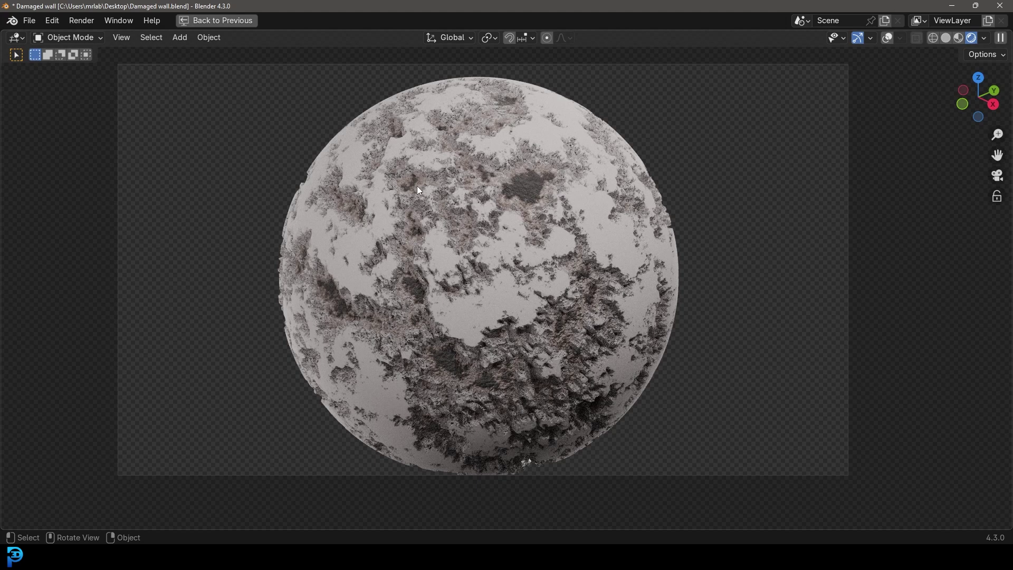
# Review the finished Rock material's node tree with the sphere in solid shading, then return the preview to rendered shading.
pyautogui.press('z')
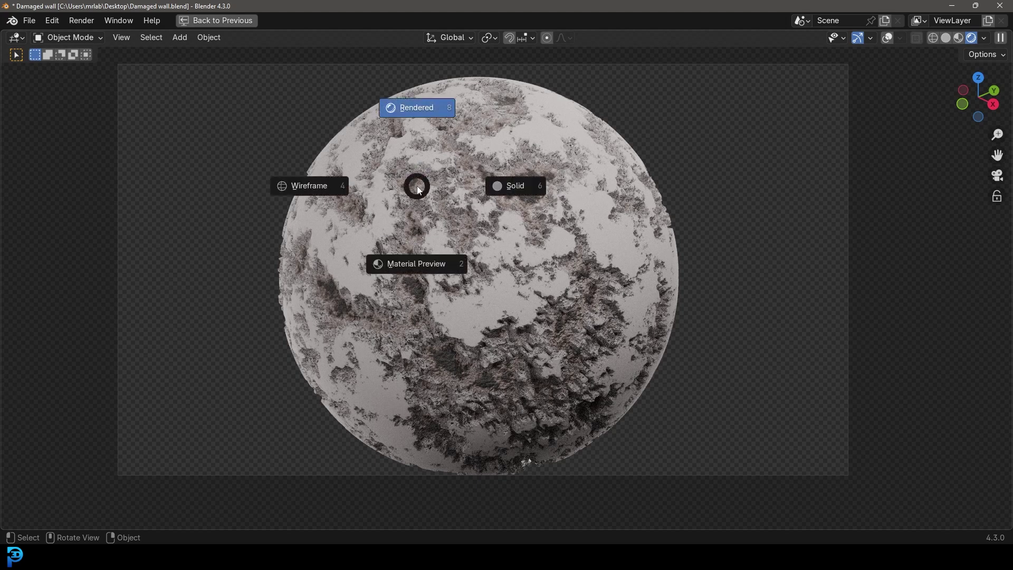
pyautogui.click(527, 187)
pyautogui.hotkey('ctrl', 'space')
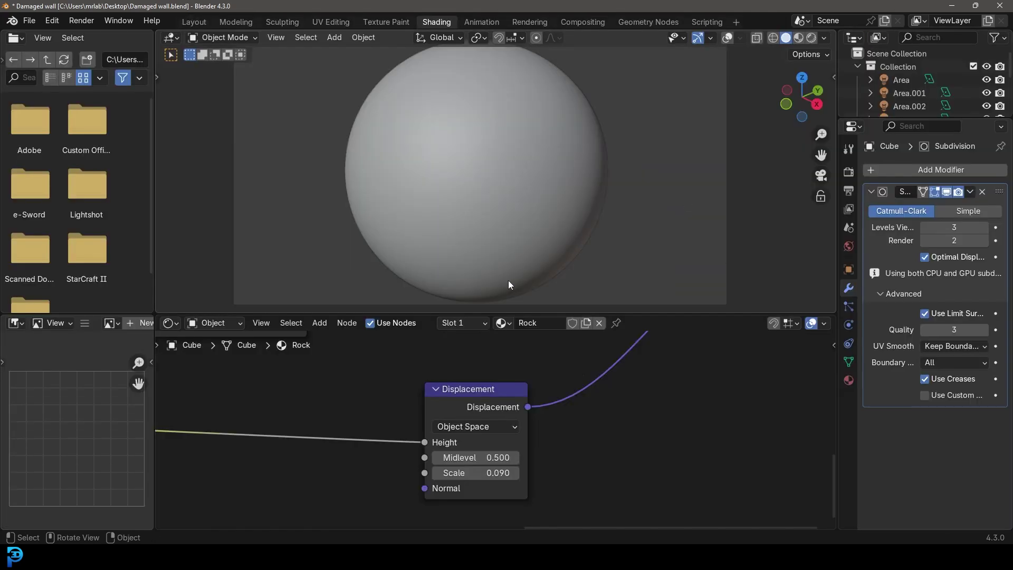
pyautogui.scroll(-6, 424, 387)
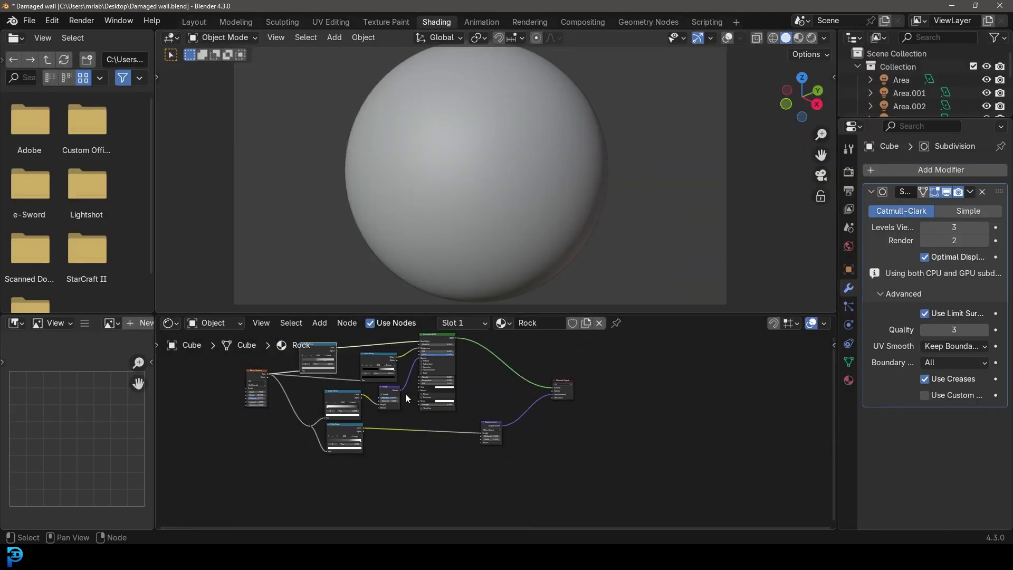
pyautogui.press('Home')
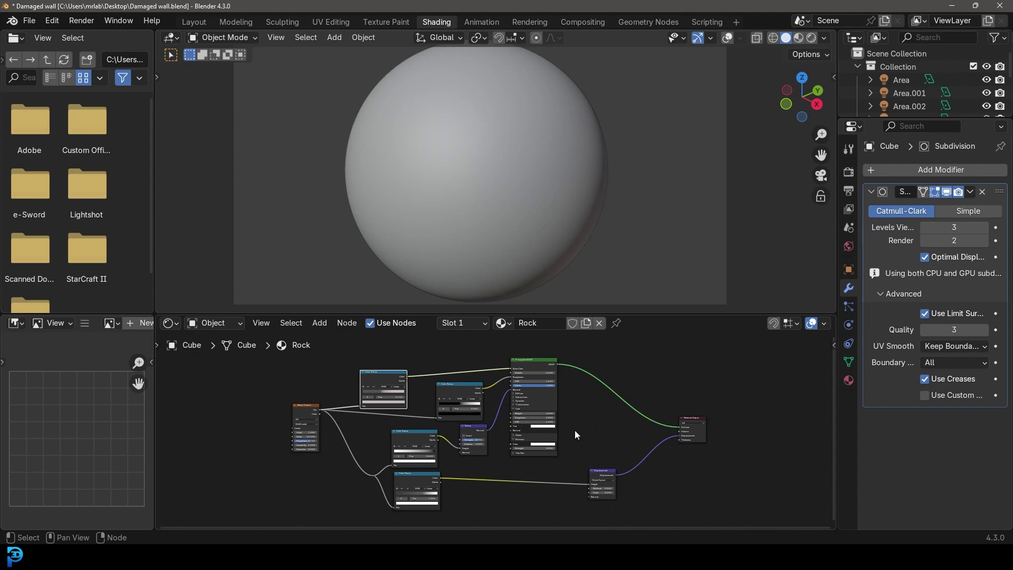
pyautogui.press('z')
pyautogui.click(534, 122)
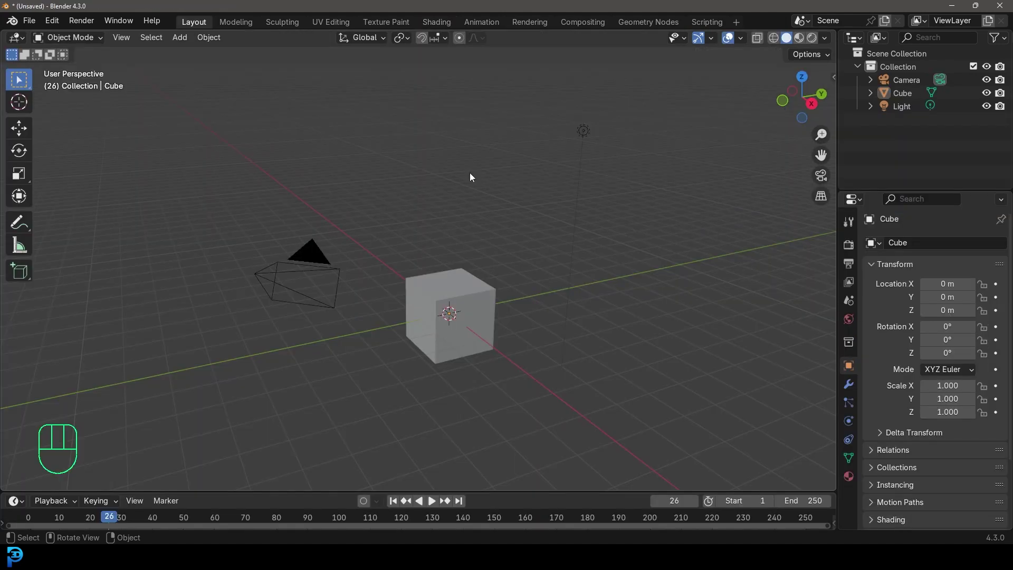
# Subdivide the default cube's whole mesh in Edit Mode with 35 cuts.
pyautogui.click(458, 286)
pyautogui.scroll(3, 470, 280)
pyautogui.keyDown('shift'); pyautogui.moveTo(469, 286); pyautogui.dragTo(461, 270, button='middle'); pyautogui.keyUp('shift')
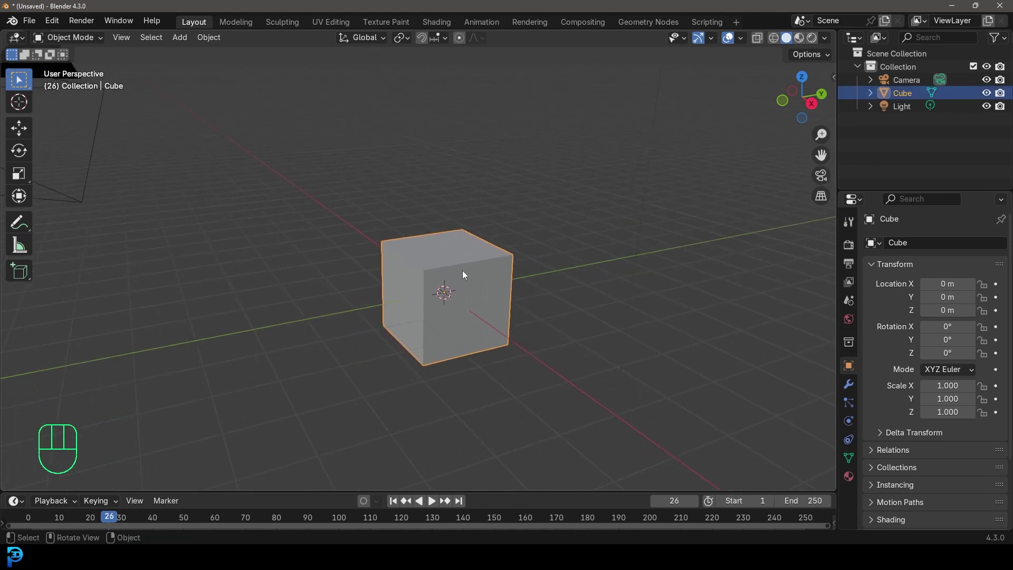
pyautogui.press('Tab')
pyautogui.rightClick(448, 233)
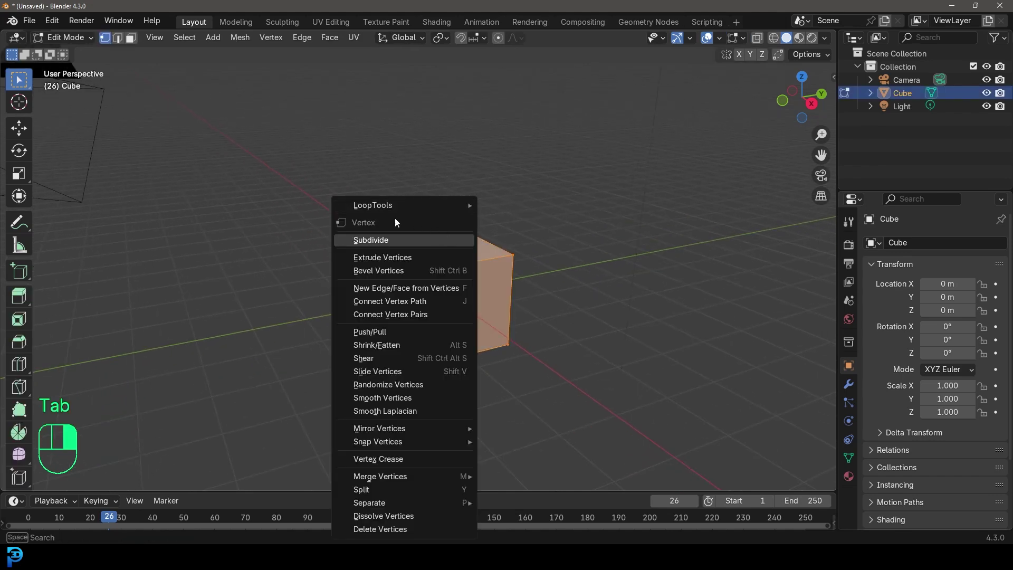
pyautogui.click(401, 240)
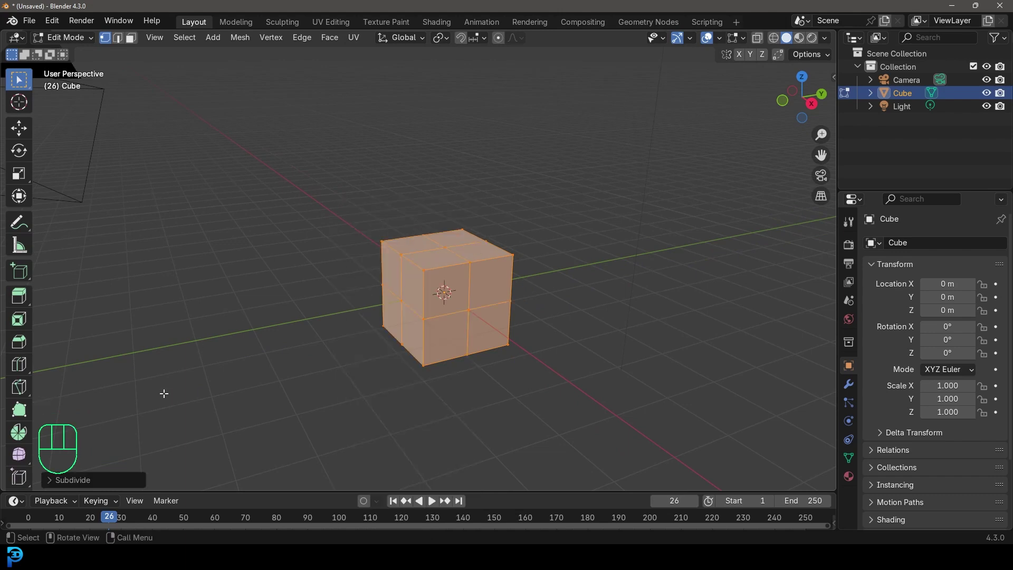
pyautogui.click(51, 480)
pyautogui.click(184, 391)
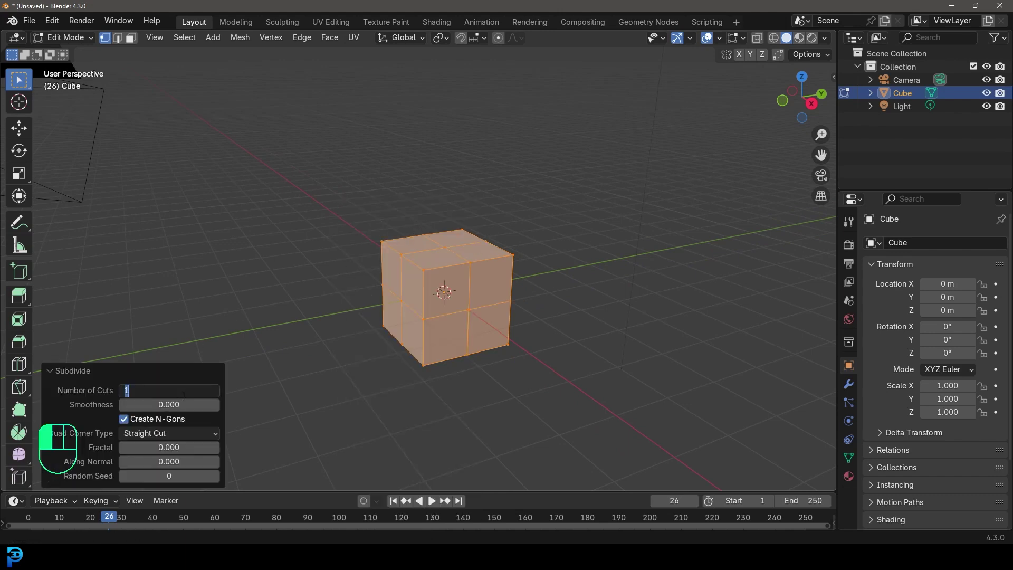
pyautogui.write('35')
pyautogui.press('Return')
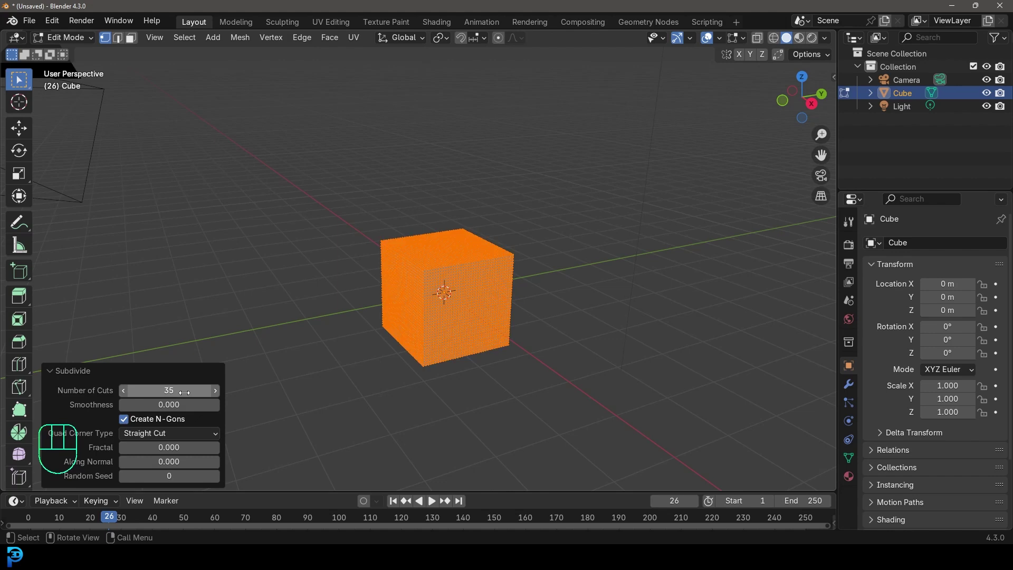
# Set the subdivision to 20 cuts with smoothness 1 to round the cube into a sphere, and return to Object Mode.
pyautogui.click(184, 392)
pyautogui.write('20')
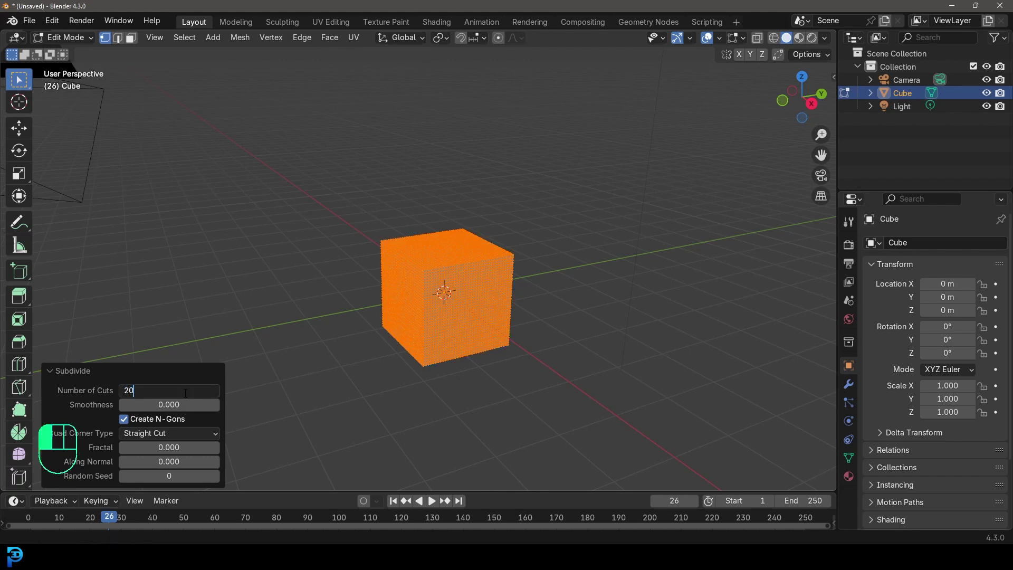
pyautogui.press('Return')
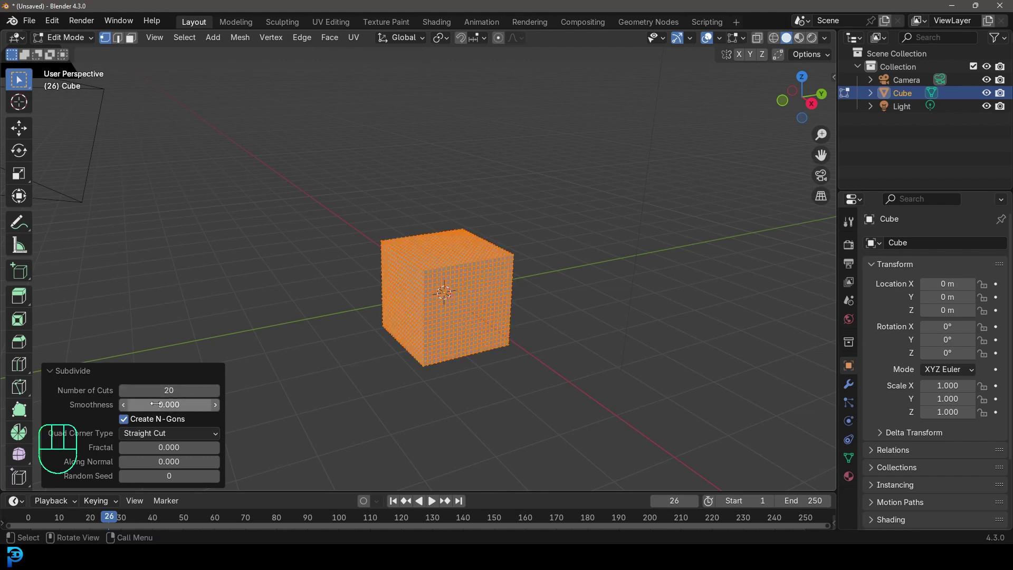
pyautogui.moveTo(153, 404); pyautogui.dragTo(211, 404)
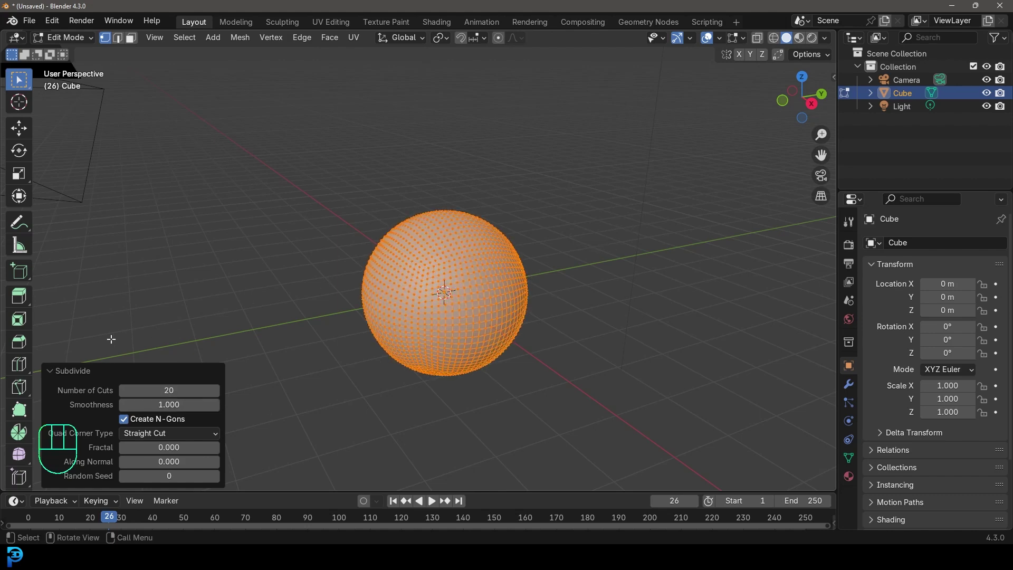
pyautogui.click(57, 368)
pyautogui.scroll(2, 475, 314)
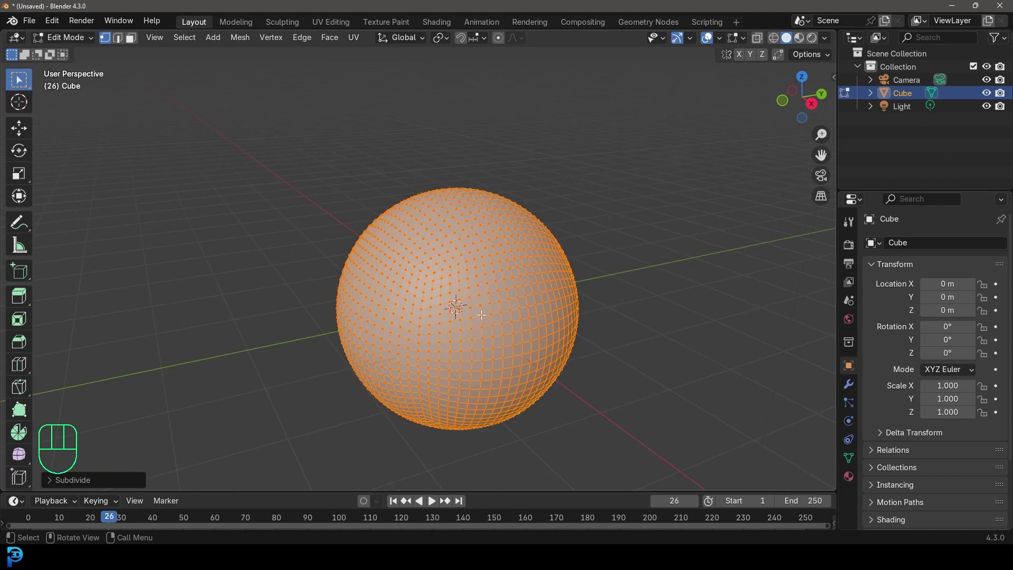
pyautogui.press('Tab')
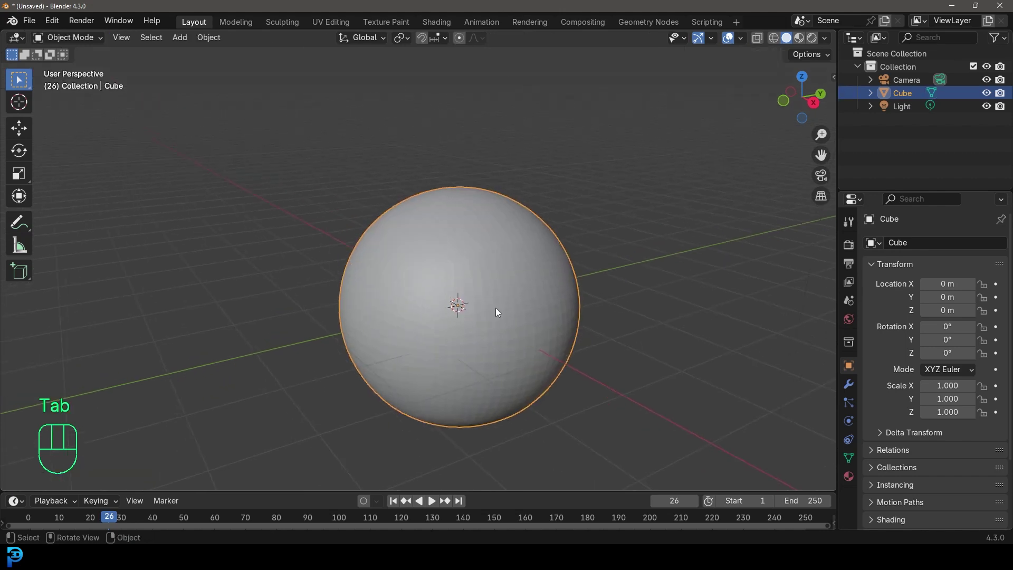
pyautogui.hotkey('shift', 'a')
pyautogui.moveTo(502, 288)
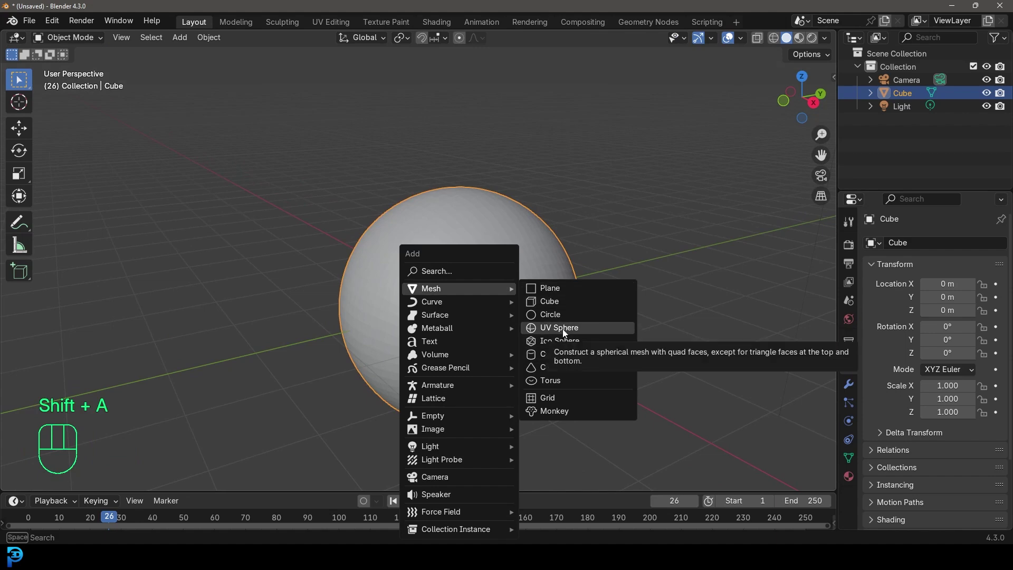
pyautogui.moveTo(596, 320); pyautogui.dragTo(491, 242, button='middle')
pyautogui.scroll(3, 495, 258)
pyautogui.scroll(-3, 491, 273)
pyautogui.scroll(1, 491, 242)
# Inspect the sphere's mesh topology in wireframe shading, then return to solid shading.
pyautogui.press('z')
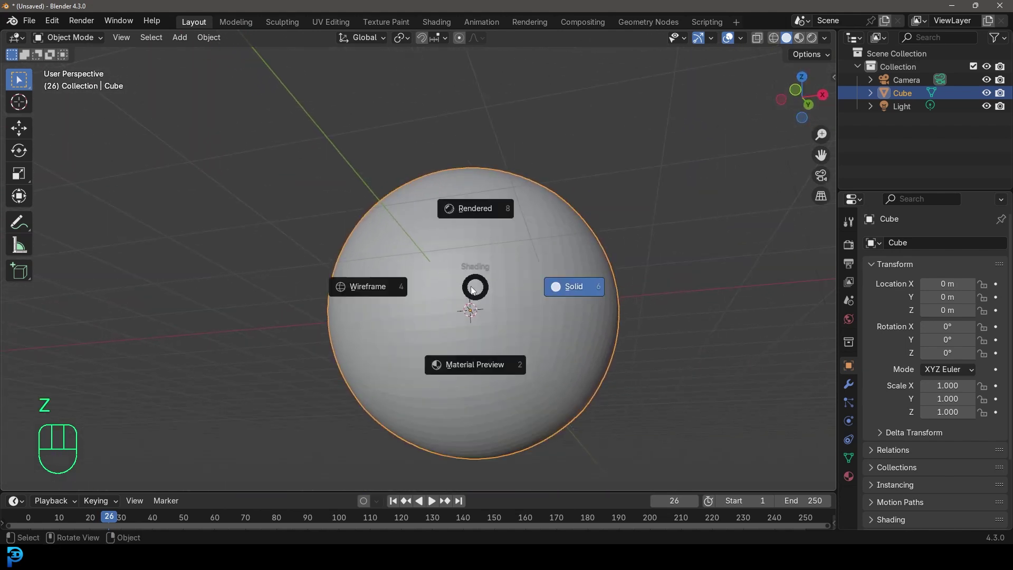
pyautogui.click(390, 287)
pyautogui.moveTo(377, 283); pyautogui.dragTo(493, 338, button='middle')
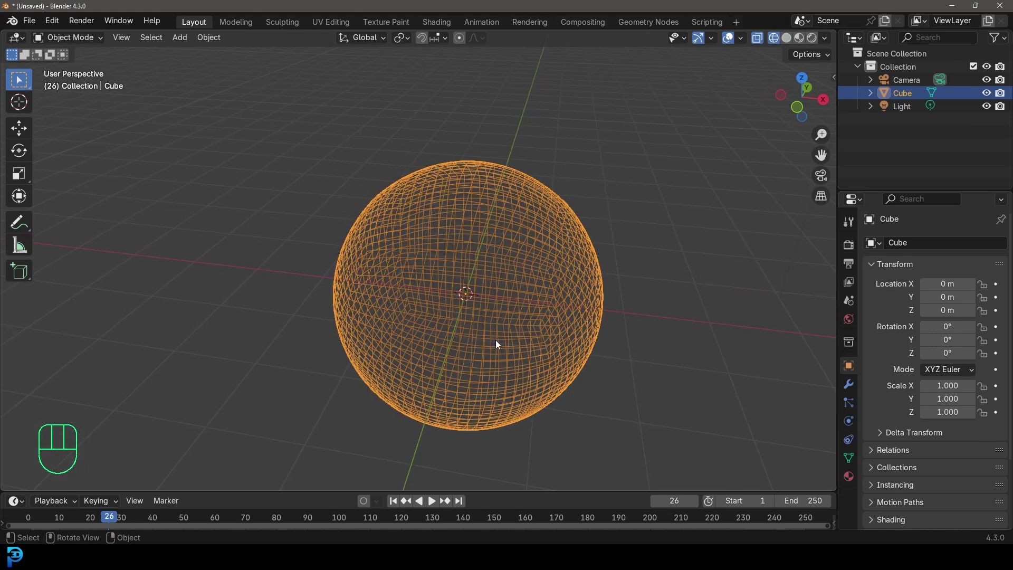
pyautogui.press('z')
pyautogui.click(591, 326)
pyautogui.scroll(-5, 438, 213)
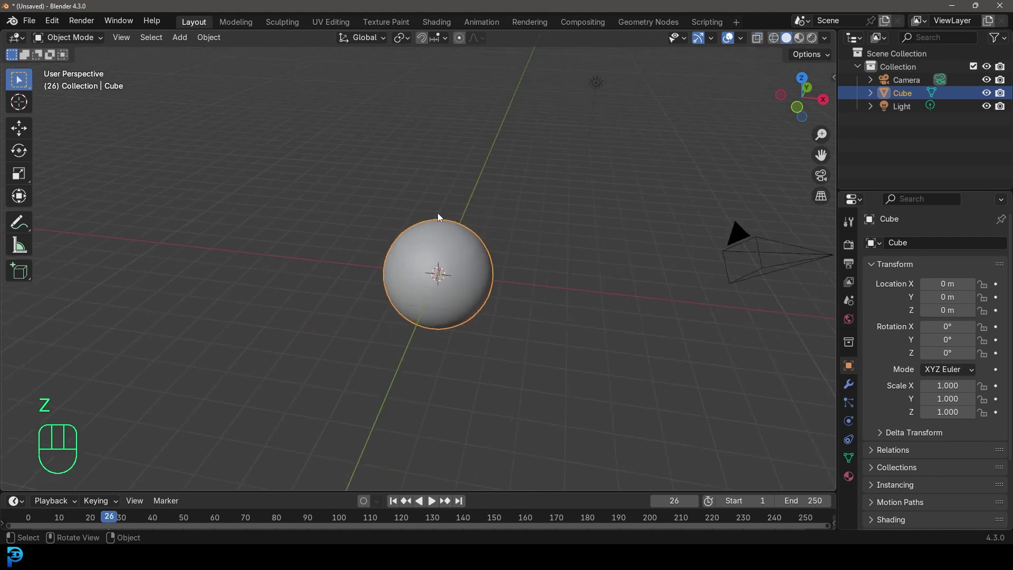
# Apply Shade Smooth to the sphere.
pyautogui.moveTo(437, 213); pyautogui.dragTo(472, 210, button='middle')
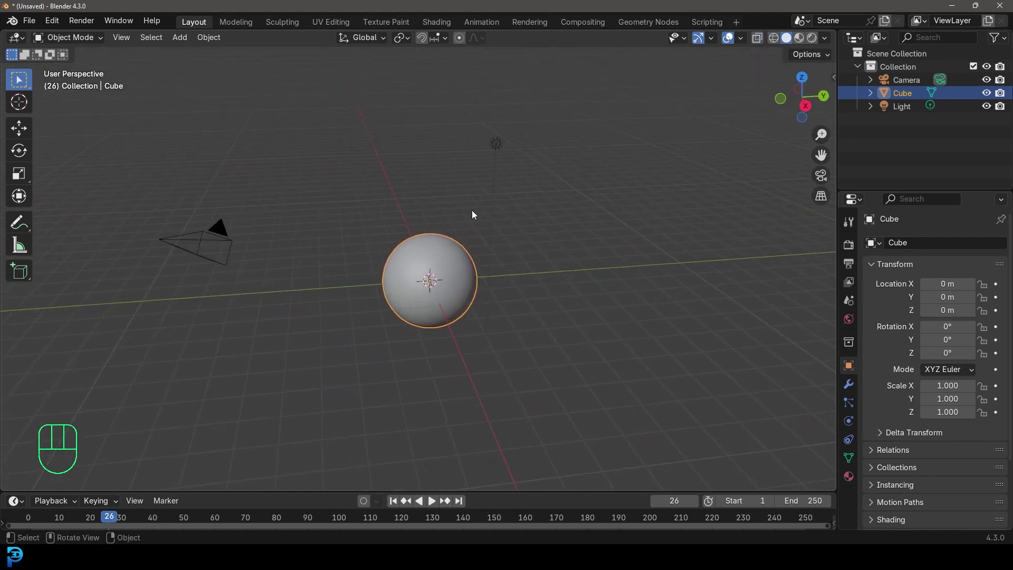
pyautogui.rightClick(442, 241)
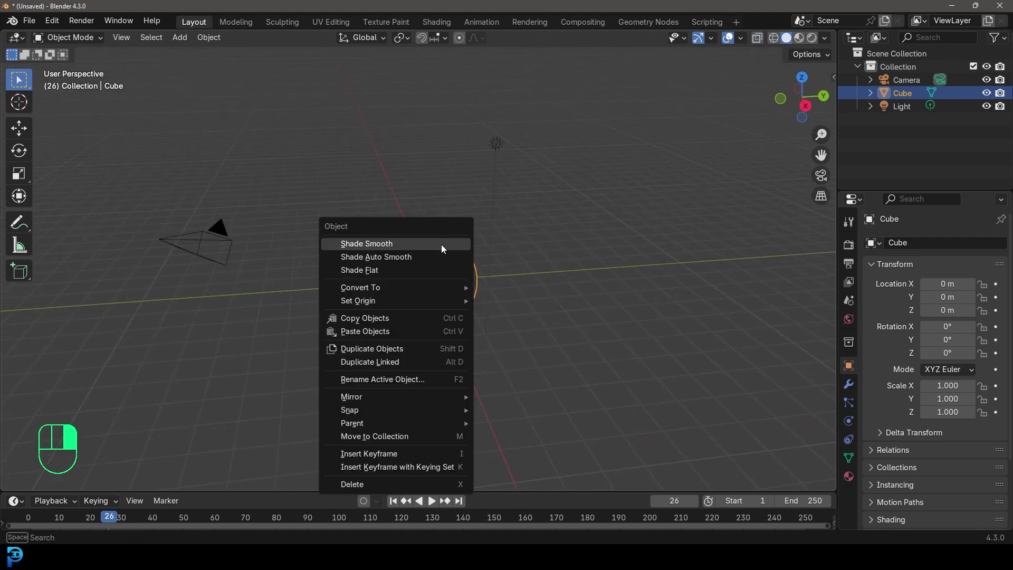
pyautogui.click(374, 244)
# Set the render engine to Cycles and the device to GPU Compute.
pyautogui.click(849, 245)
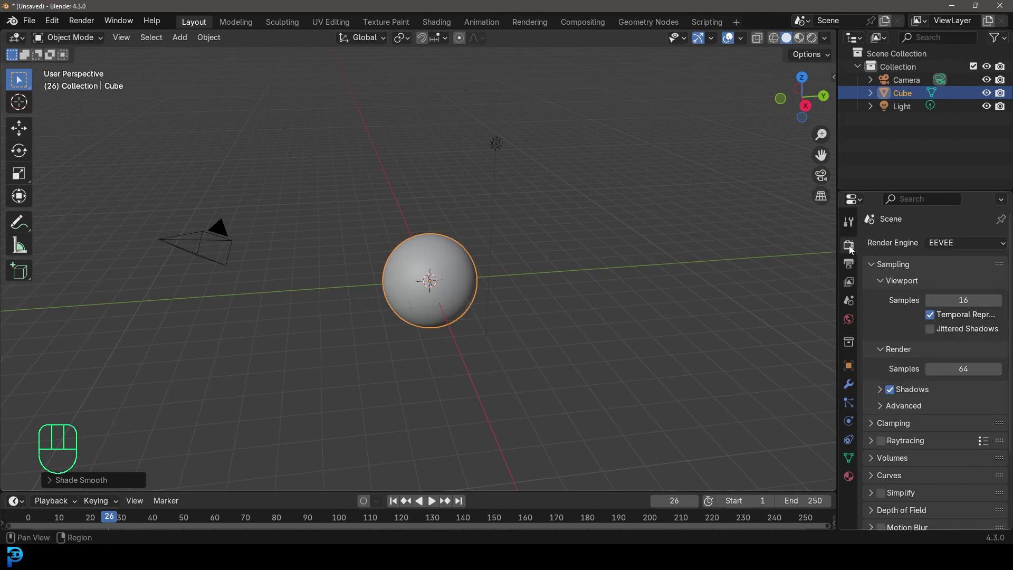
pyautogui.click(950, 244)
pyautogui.click(938, 282)
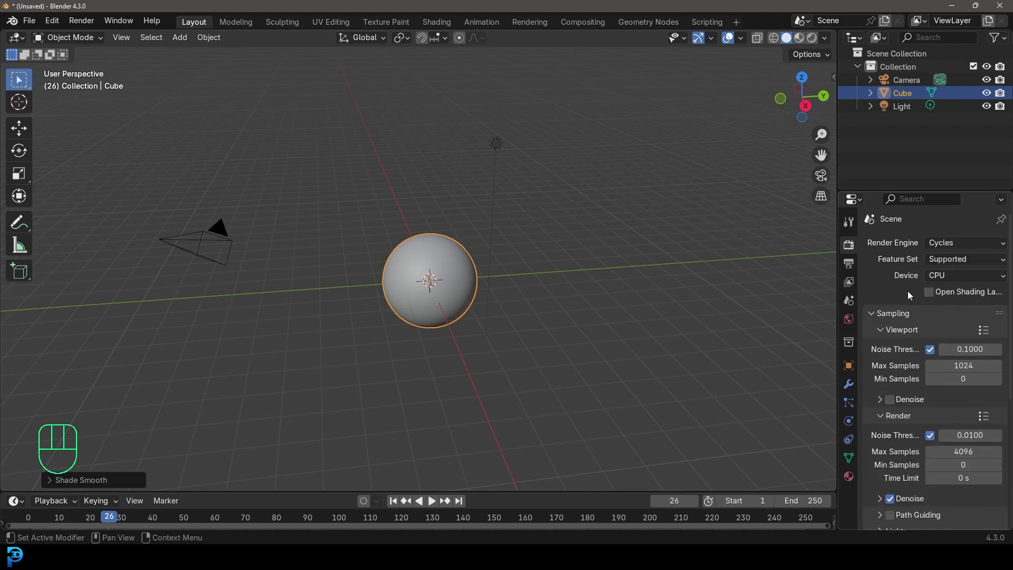
pyautogui.click(958, 275)
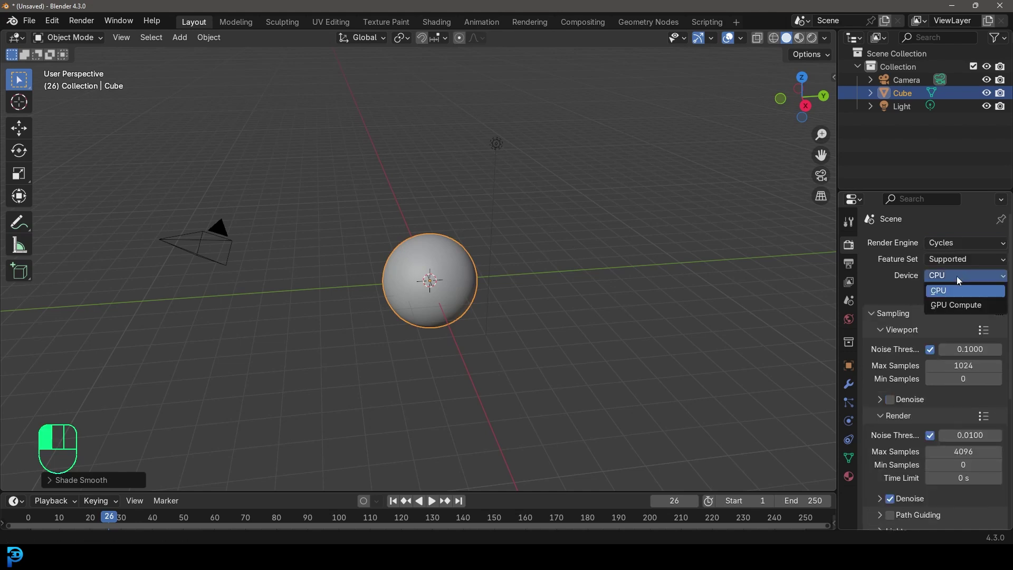
pyautogui.click(960, 305)
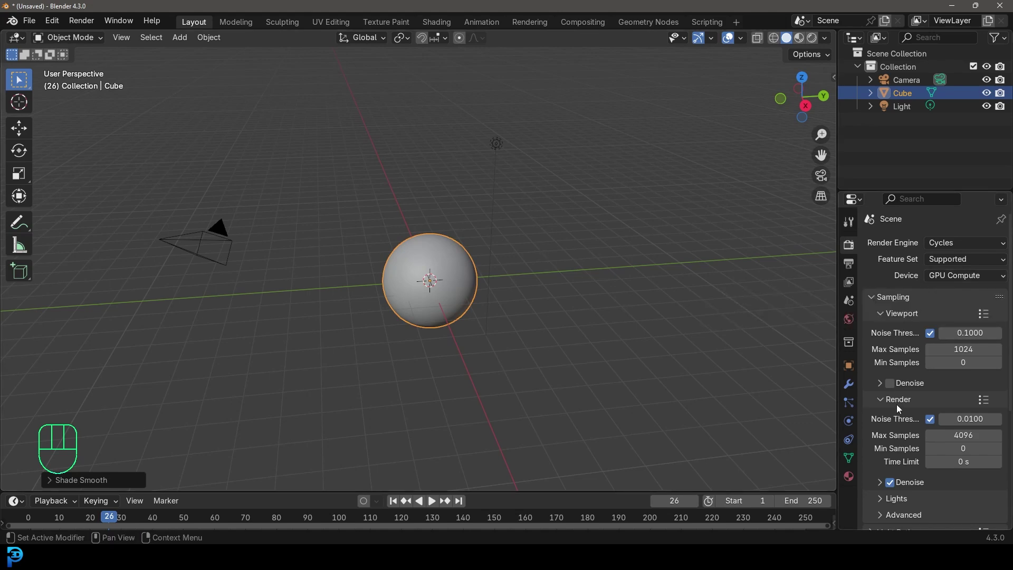
# Set the final render's maximum samples to 55.
pyautogui.click(970, 441)
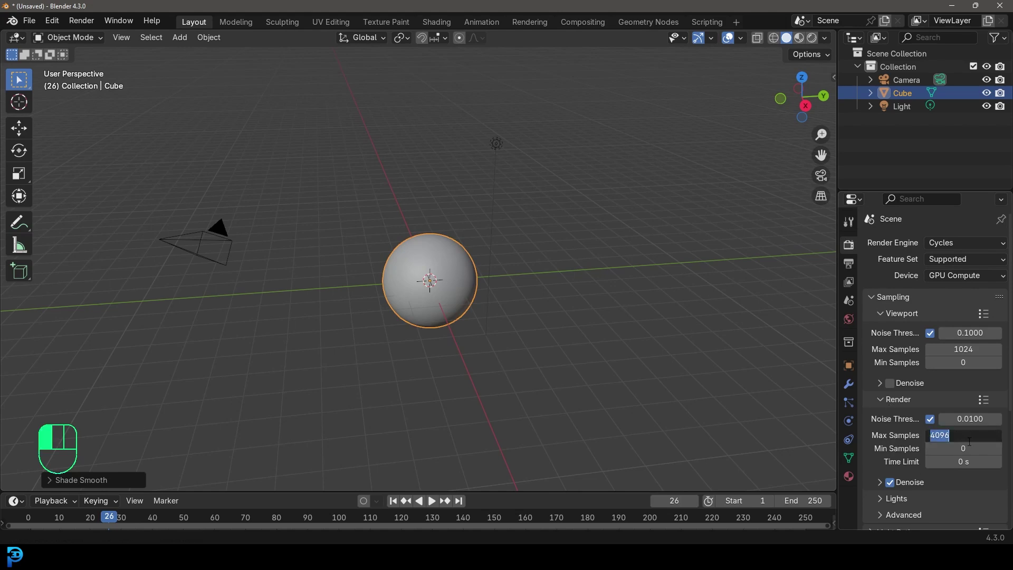
pyautogui.write('55')
pyautogui.press('Return')
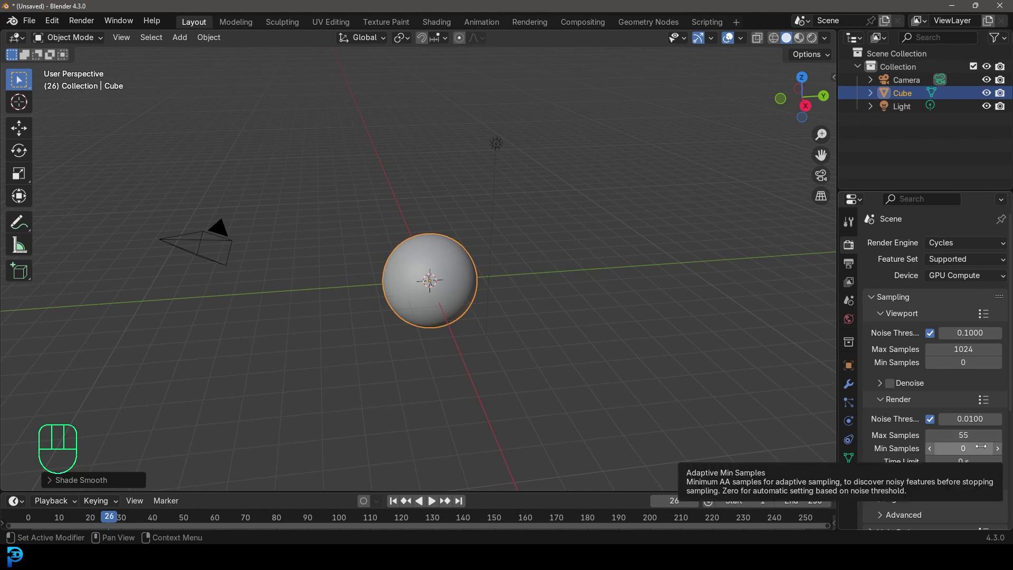
# Switch to the camera view, add an area light and raise it along Z above the sphere.
pyautogui.moveTo(468, 310); pyautogui.dragTo(476, 306, button='middle')
pyautogui.press('KP_0')
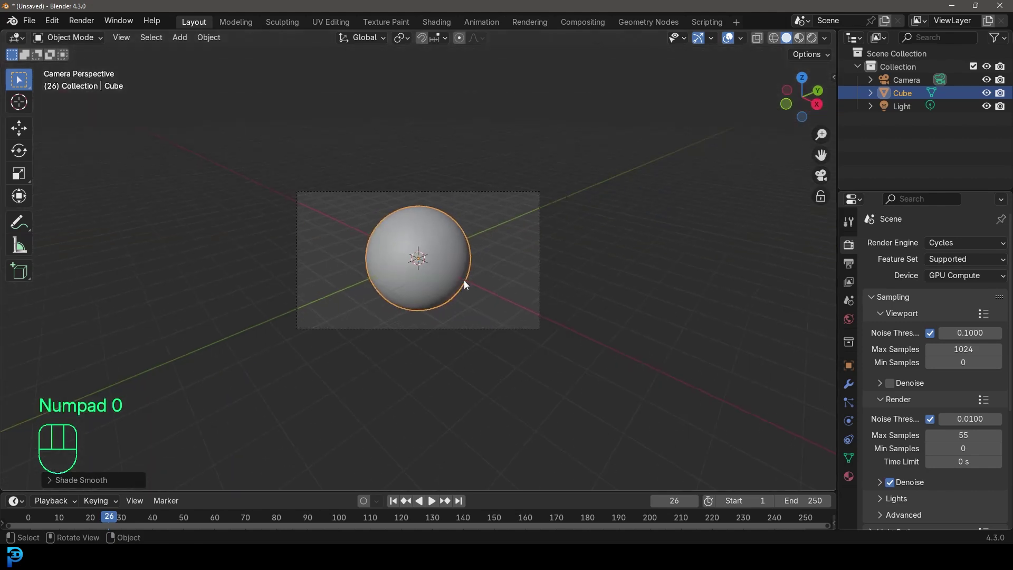
pyautogui.hotkey('shift', 'a')
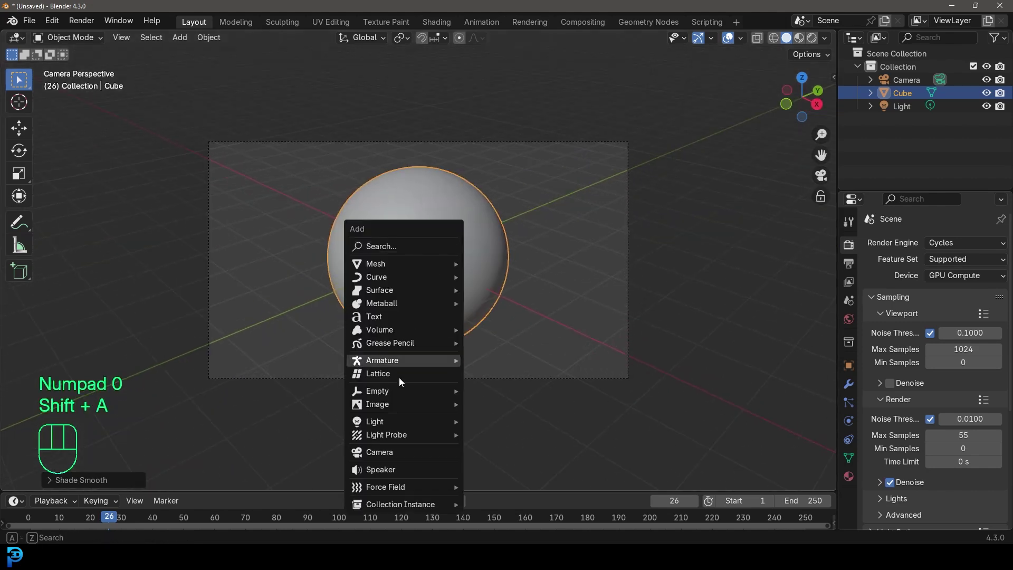
pyautogui.moveTo(391, 421)
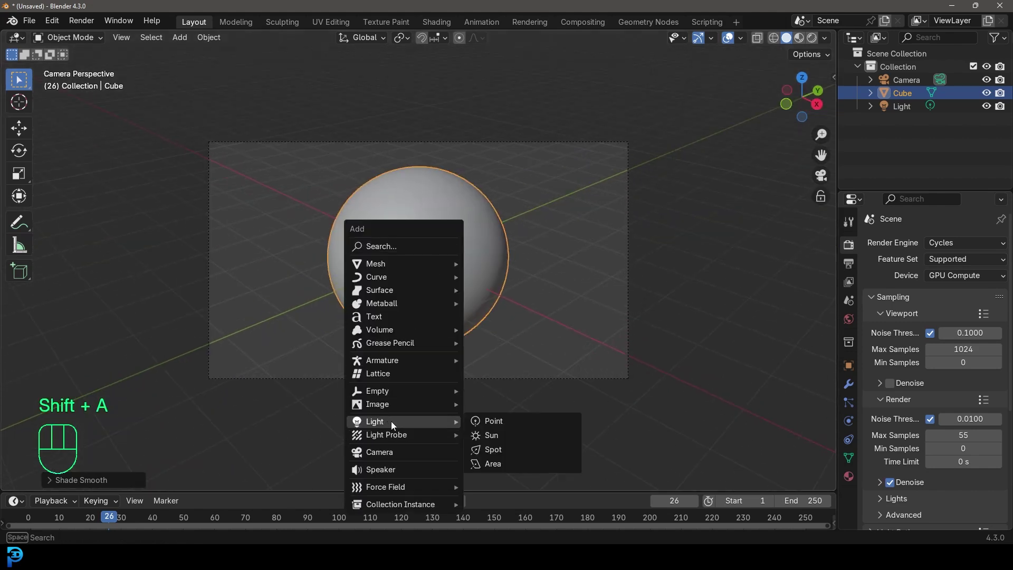
pyautogui.click(510, 460)
pyautogui.scroll(-3, 484, 420)
pyautogui.press('g')
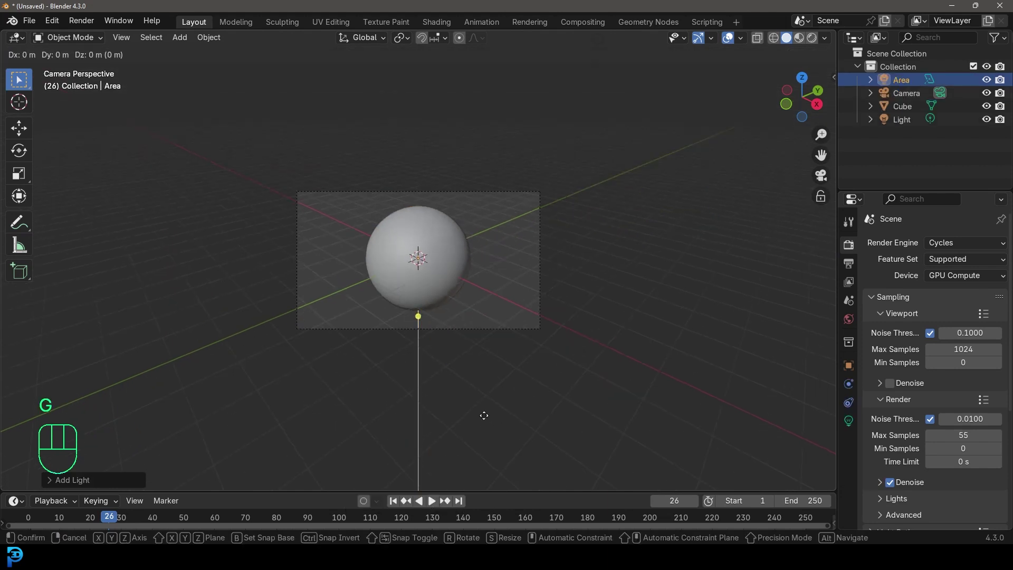
pyautogui.press('z')
pyautogui.click(477, 292)
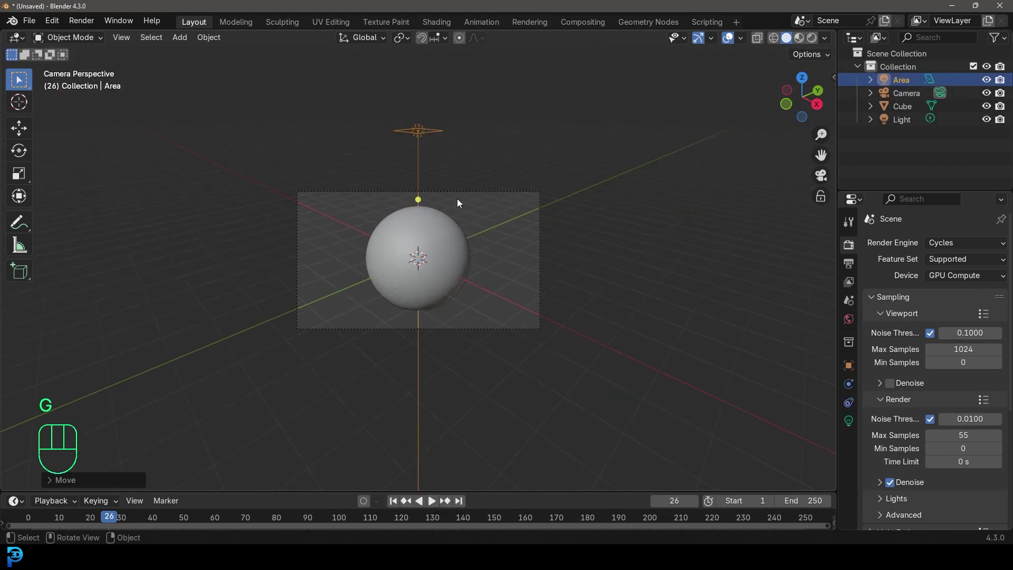
# Set the area light's power to 120 W and its size to 2 m.
pyautogui.click(848, 421)
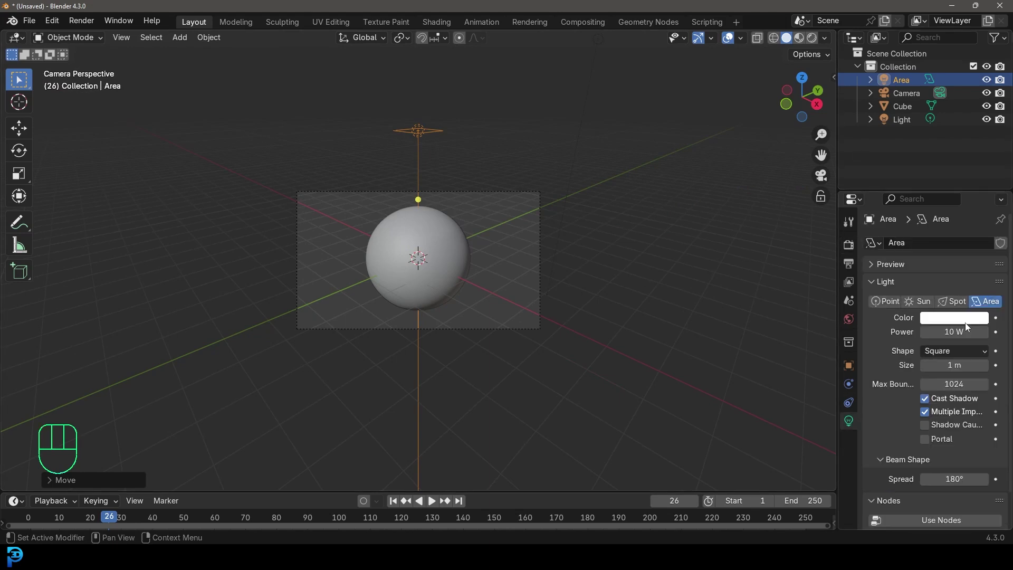
pyautogui.moveTo(955, 331)
pyautogui.mouseDown()
pyautogui.moveTo(982, 331)
pyautogui.moveTo(957, 331)
pyautogui.mouseUp()
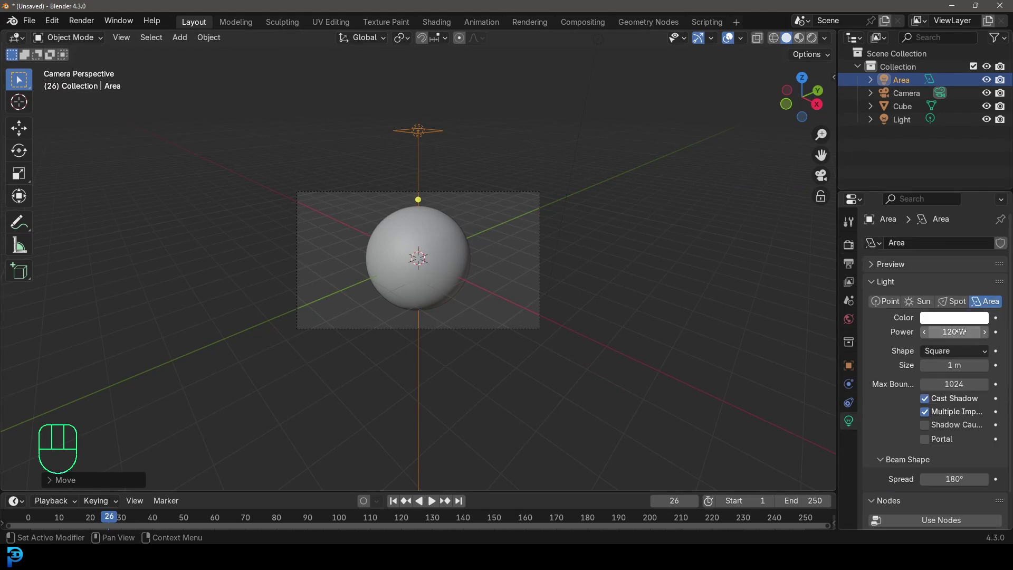
pyautogui.click(955, 365)
pyautogui.write('2')
pyautogui.press('Return')
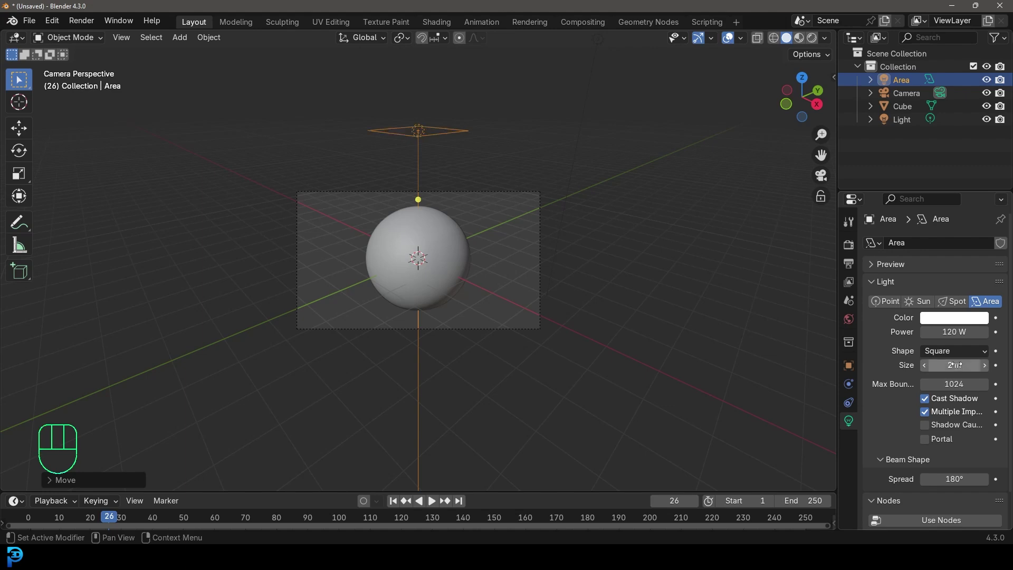
# Increase the area light's size to 3 m.
pyautogui.click(956, 365)
pyautogui.write('3')
pyautogui.press('Return')
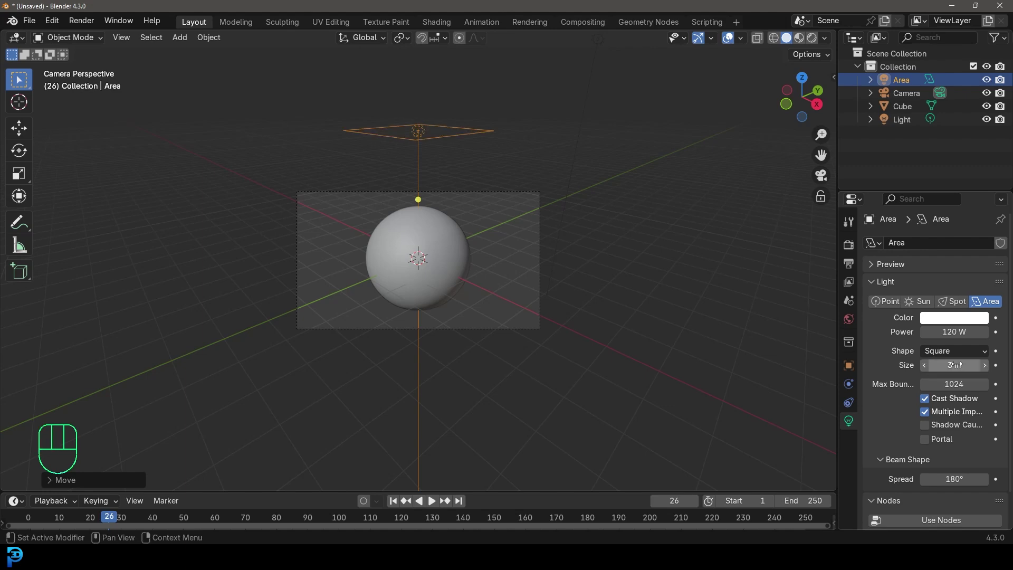
# Set the pivot point to the 3D Cursor and rotate a duplicate of the area light freely to the sphere's upper left.
pyautogui.click(403, 38)
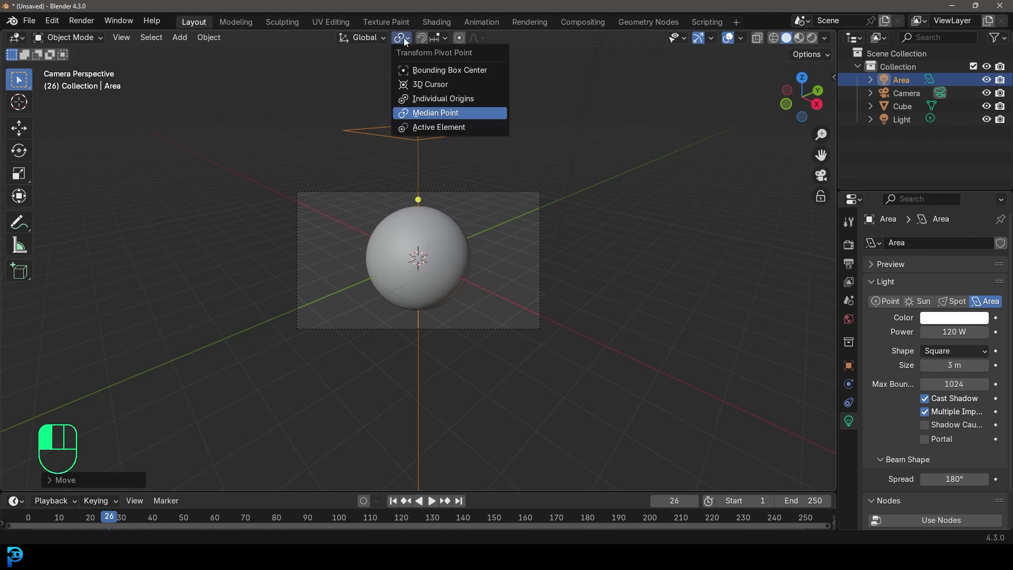
pyautogui.click(417, 84)
pyautogui.scroll(3, 467, 232)
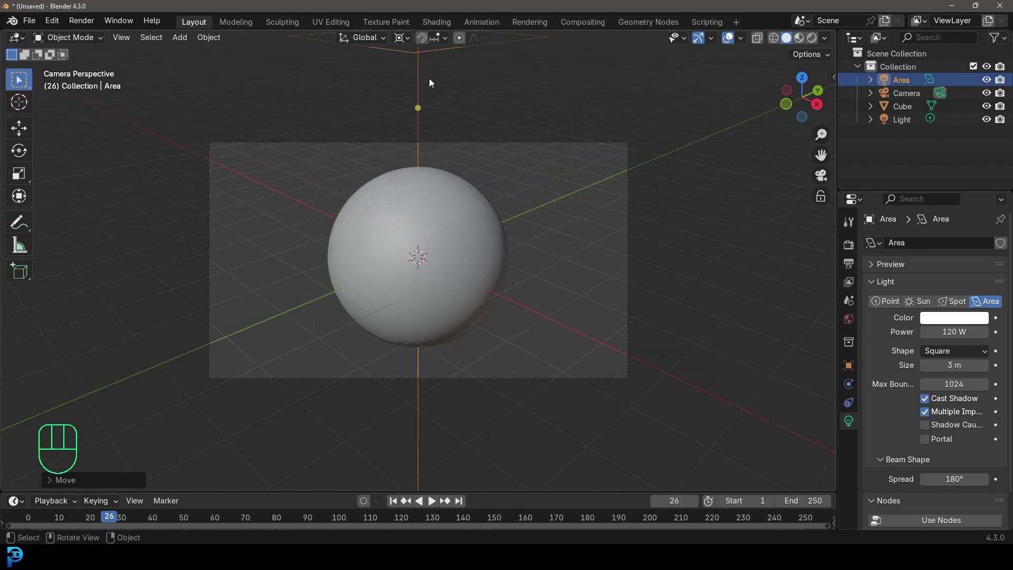
pyautogui.scroll(-1, 450, 140)
pyautogui.hotkey('shift', 'd')
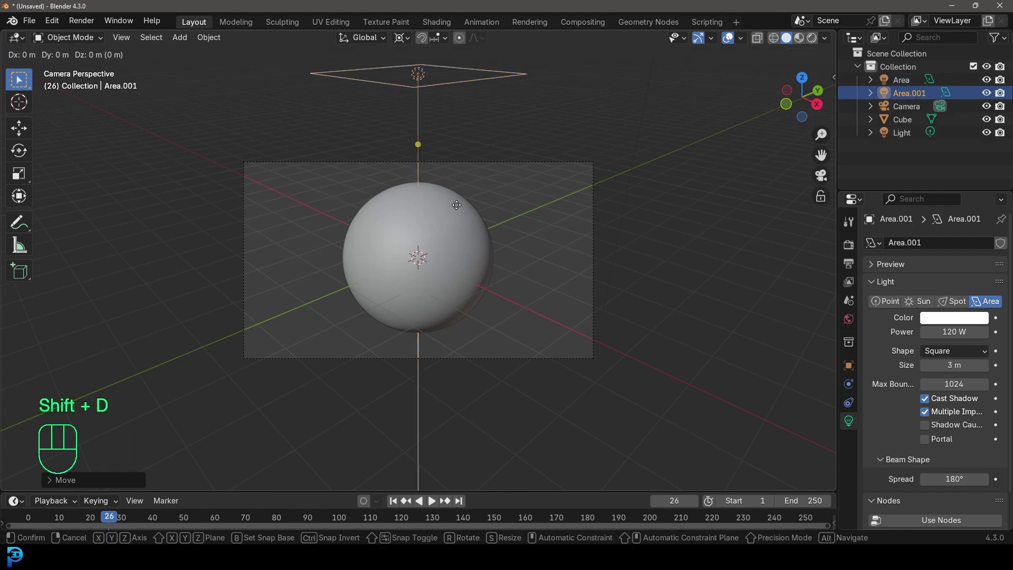
pyautogui.press('r')
pyautogui.press('r')
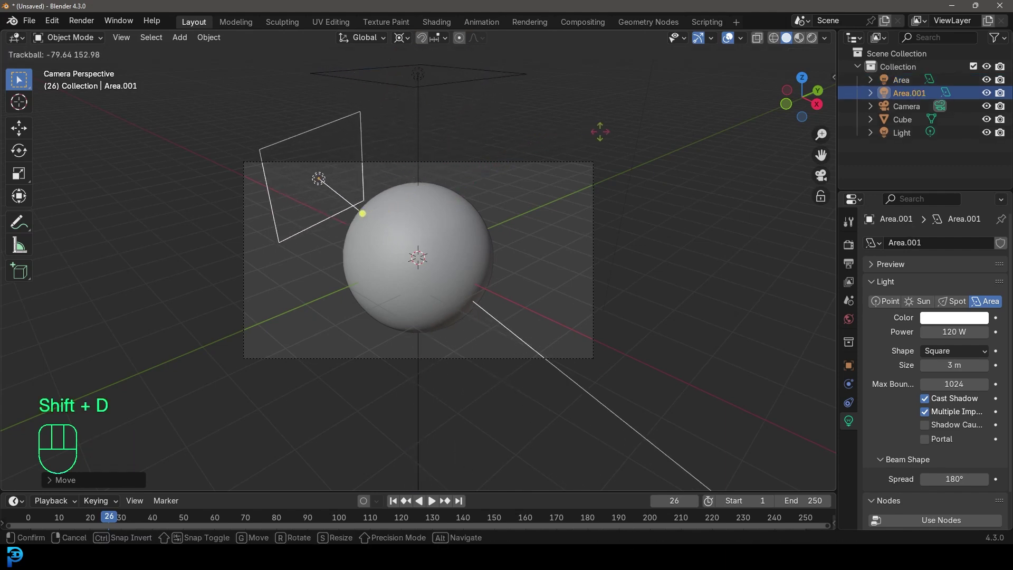
pyautogui.click(581, 127)
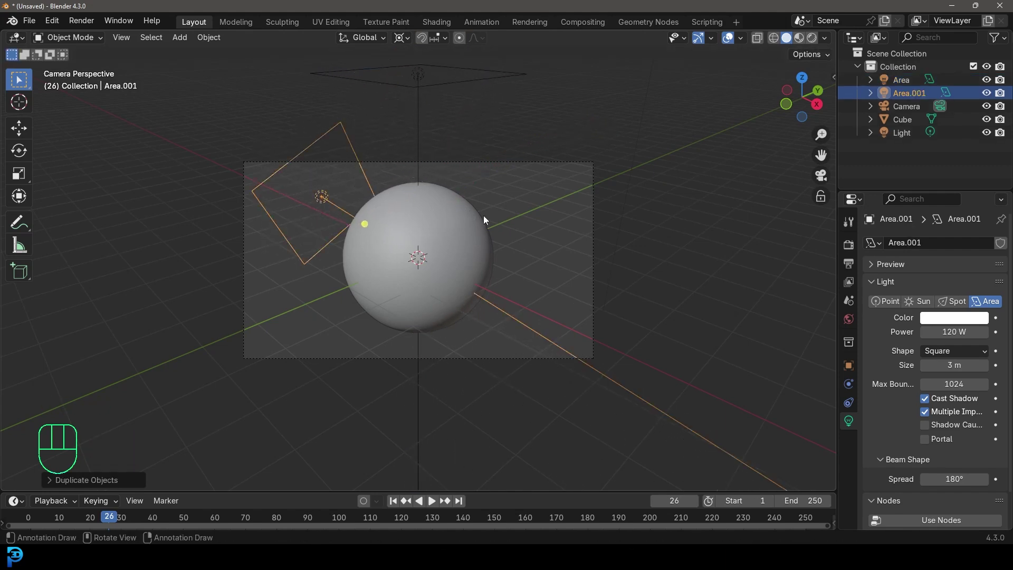
# Duplicate the upper-left area light and rotate the copy around the 3D cursor to the sphere's upper right.
pyautogui.hotkey('shift', 'd')
pyautogui.click(688, 228)
pyautogui.press('r')
pyautogui.press('r')
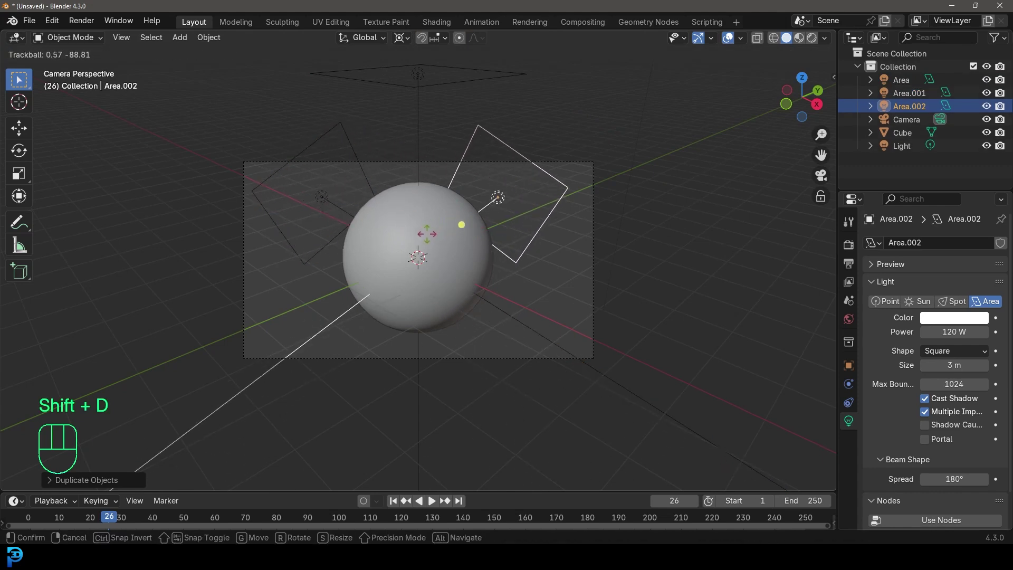
pyautogui.click(527, 226)
# Duplicate the area light twice more, rotating one copy to the sphere's lower right and the other to its lower left.
pyautogui.hotkey('shift', 'd')
pyautogui.click(530, 355)
pyautogui.press('r')
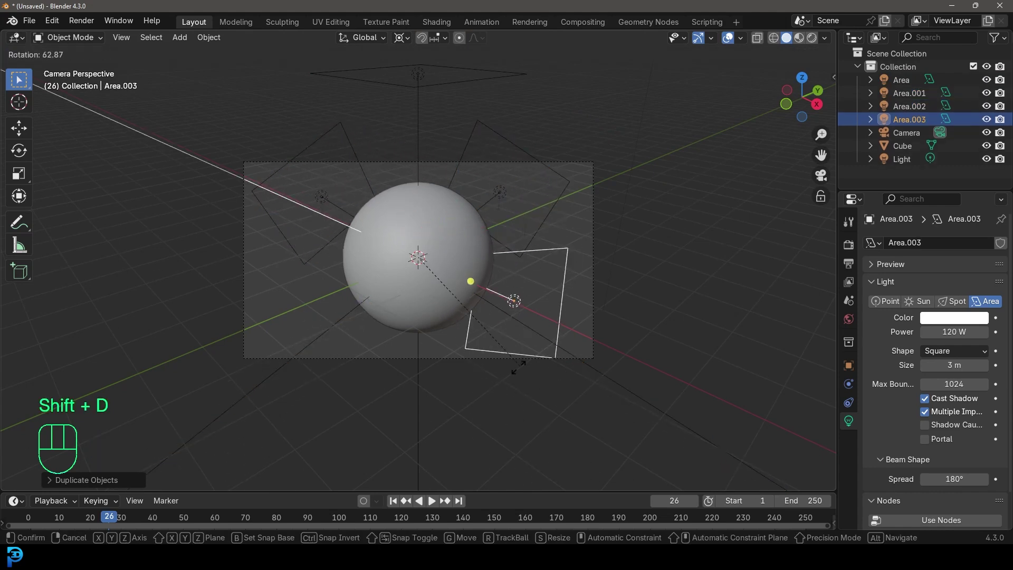
pyautogui.click(492, 385)
pyautogui.hotkey('shift', 'd')
pyautogui.click(322, 379)
pyautogui.press('r')
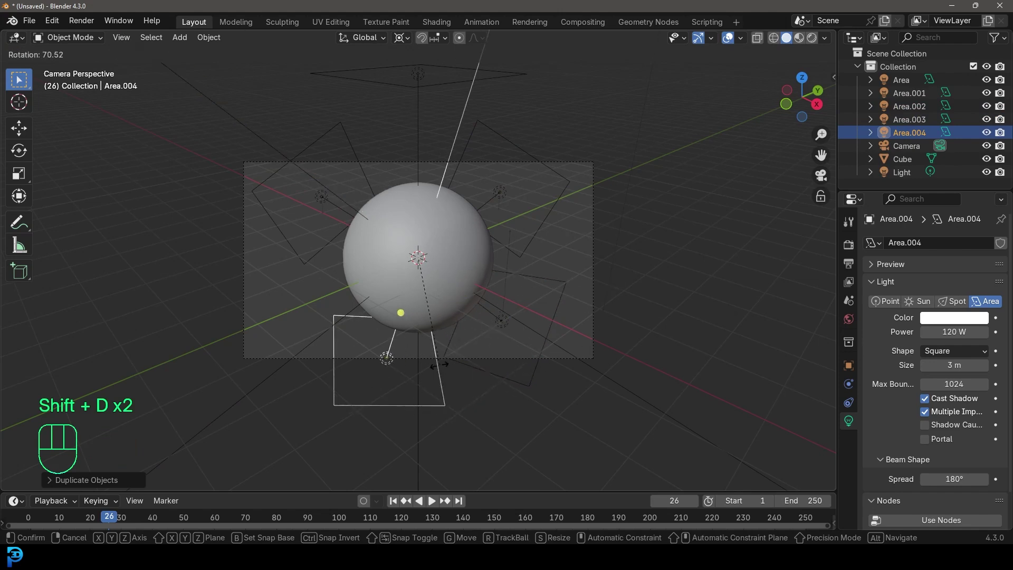
pyautogui.click(373, 340)
# Switch the viewport to rendered shading to preview the lighting on the sphere.
pyautogui.keyDown('shift'); pyautogui.moveTo(429, 225); pyautogui.dragTo(420, 220, button='middle'); pyautogui.keyUp('shift')
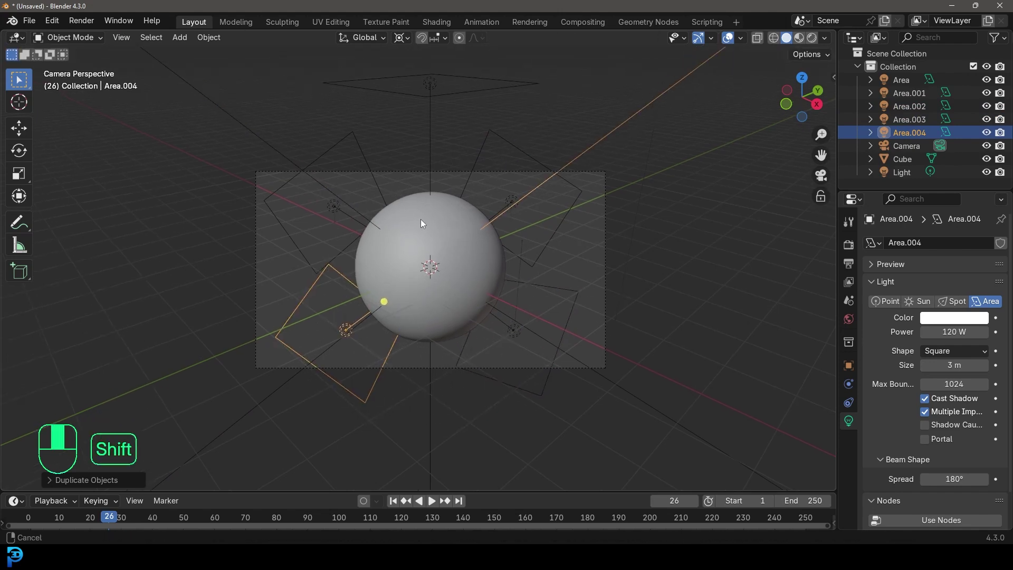
pyautogui.scroll(2, 436, 215)
pyautogui.press('z')
pyautogui.click(489, 115)
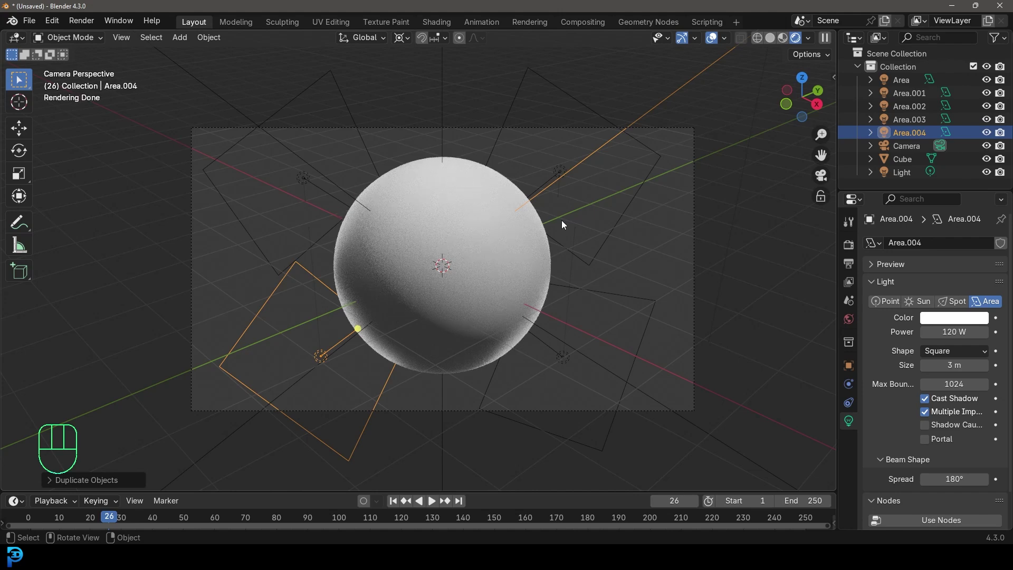
# Duplicate the area light above the sphere and rotate the copy around the 3D cursor to the sphere's left side.
pyautogui.scroll(-3, 539, 232)
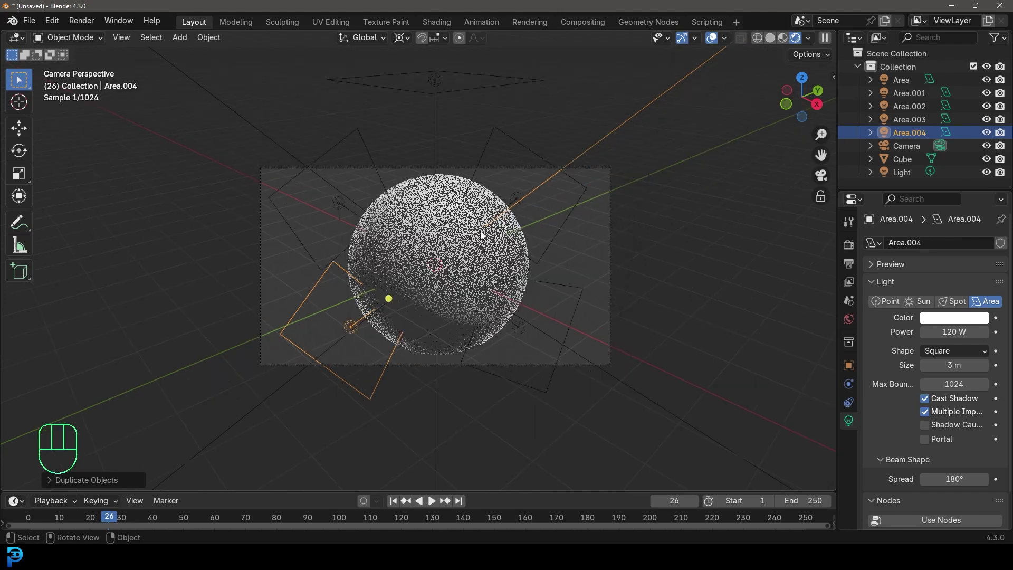
pyautogui.click(423, 75)
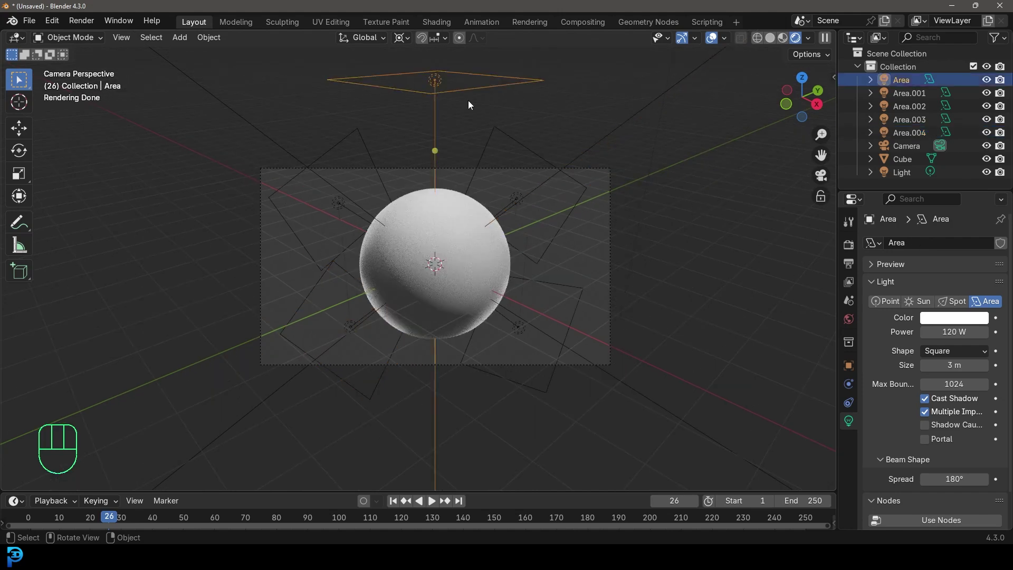
pyautogui.hotkey('shift', 'd')
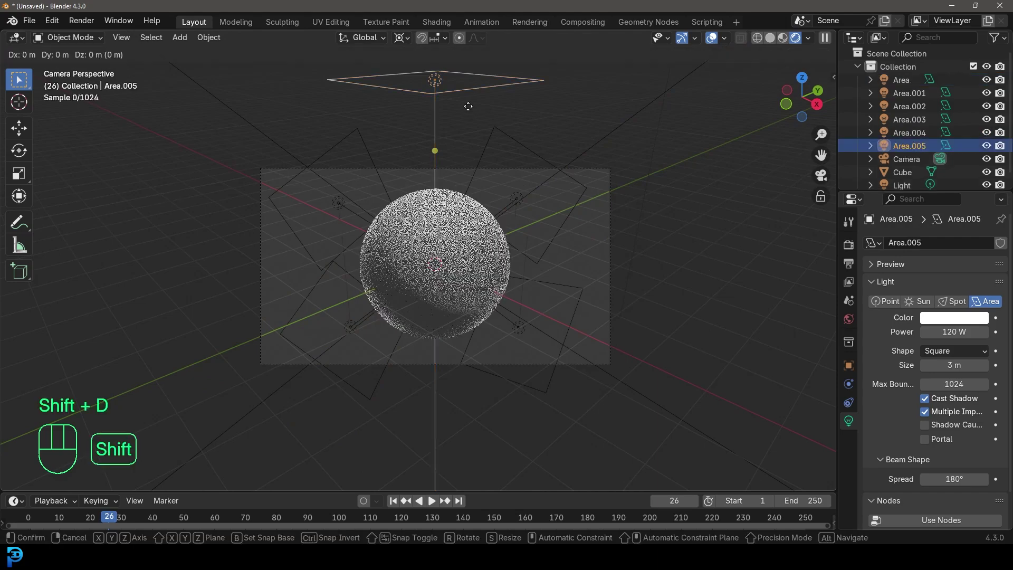
pyautogui.press('r')
pyautogui.press('r')
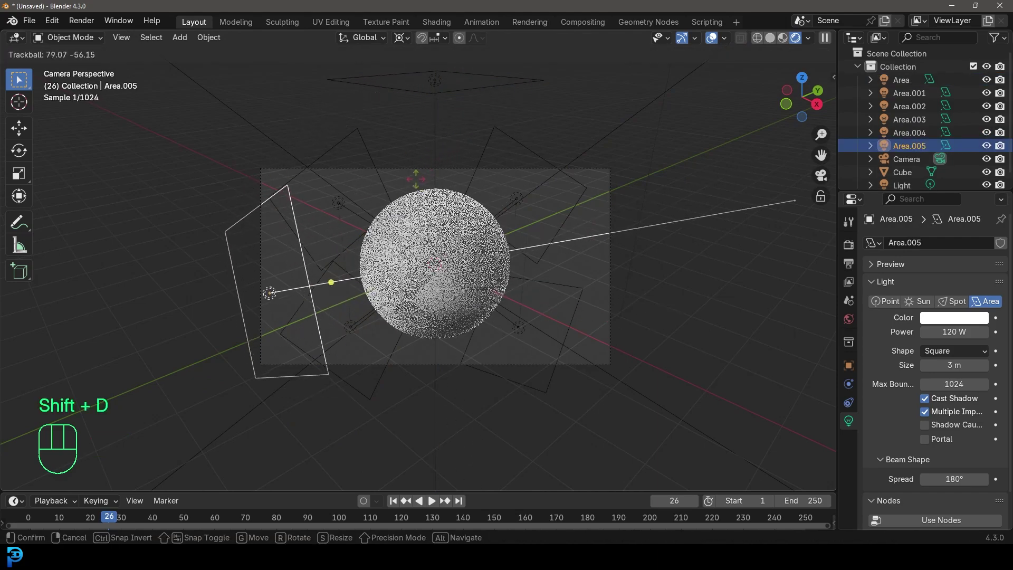
pyautogui.click(415, 178)
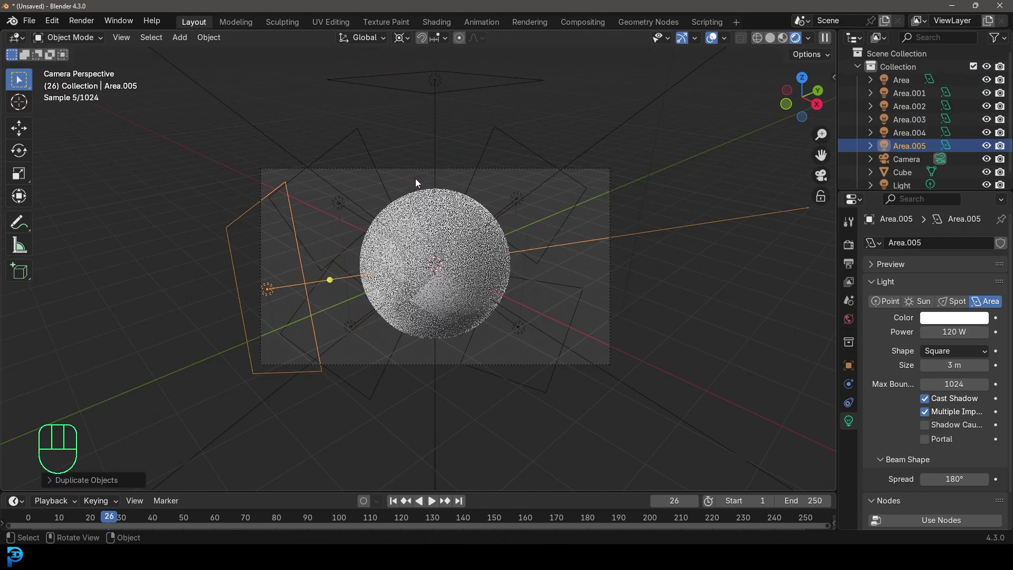
# Set the new left-side area light's power to 100 W.
pyautogui.click(951, 332)
pyautogui.write('100')
pyautogui.press('Return')
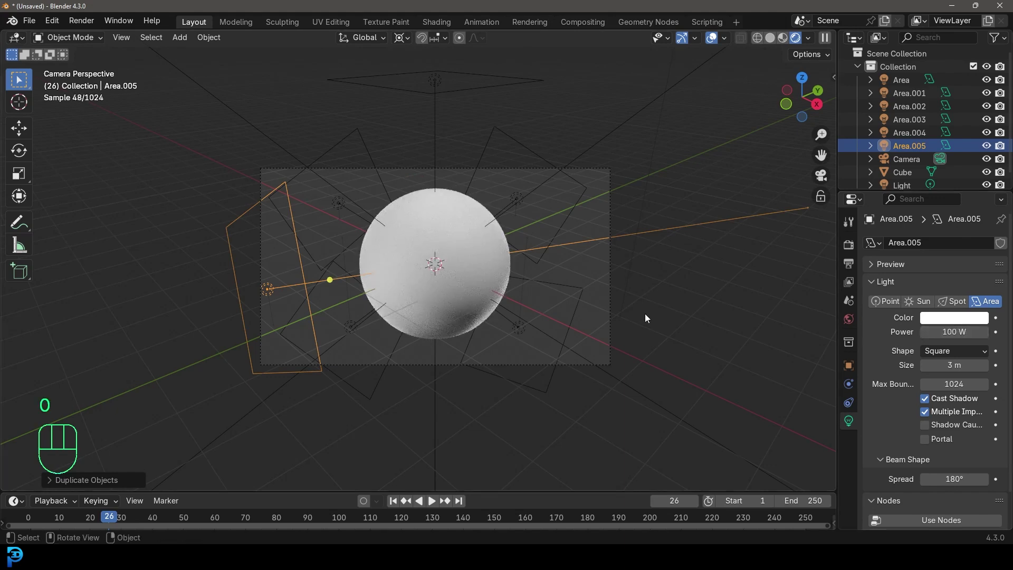
# Enable a transparent film background in the render settings.
pyautogui.scroll(1, 476, 280)
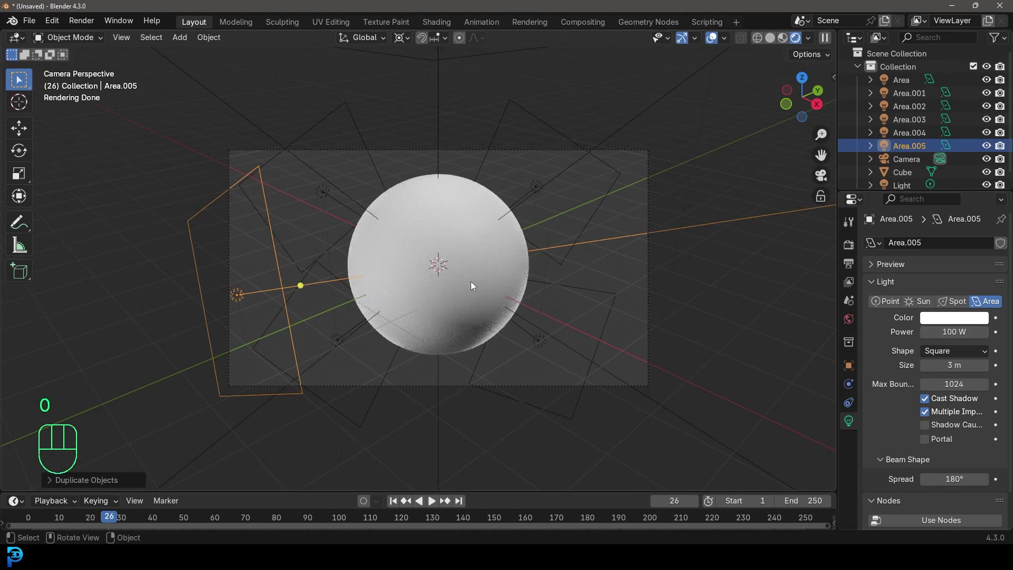
pyautogui.click(848, 245)
pyautogui.scroll(-8, 899, 296)
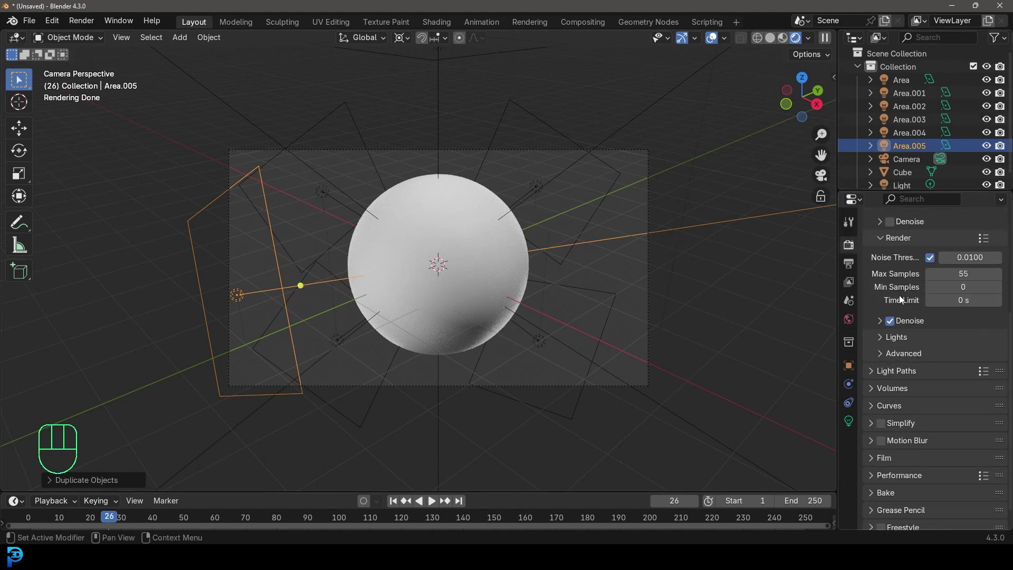
pyautogui.click(879, 435)
pyautogui.scroll(-5, 884, 444)
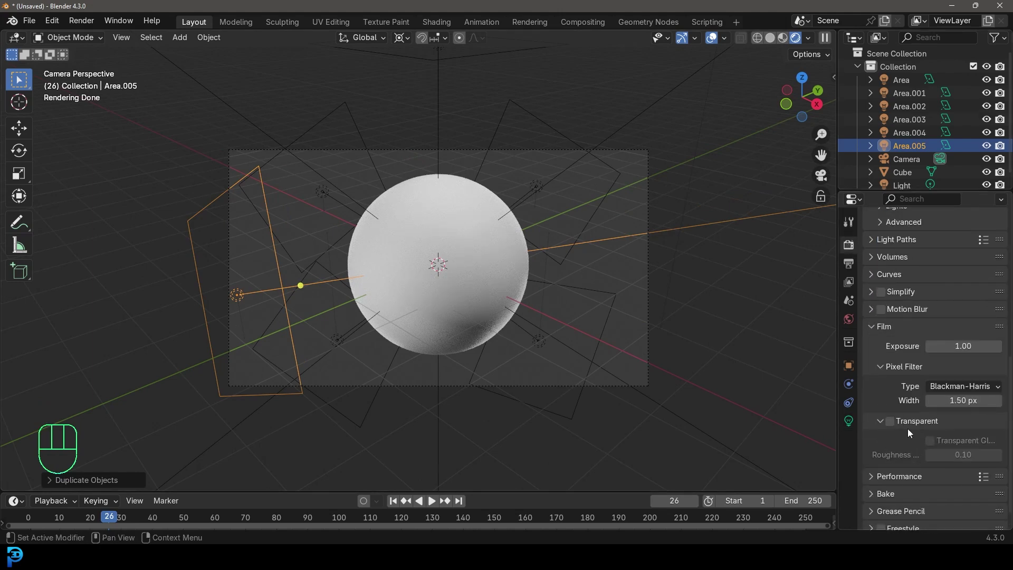
pyautogui.click(890, 421)
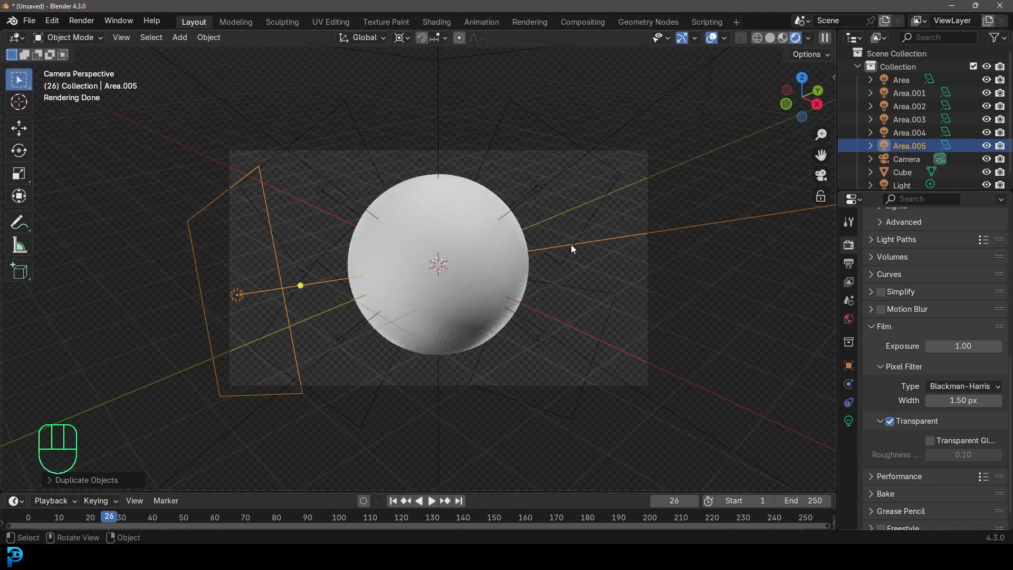
# Define a render region covering the whole camera frame.
pyautogui.hotkey('ctrl', 'b')
pyautogui.moveTo(201, 99); pyautogui.dragTo(678, 412)
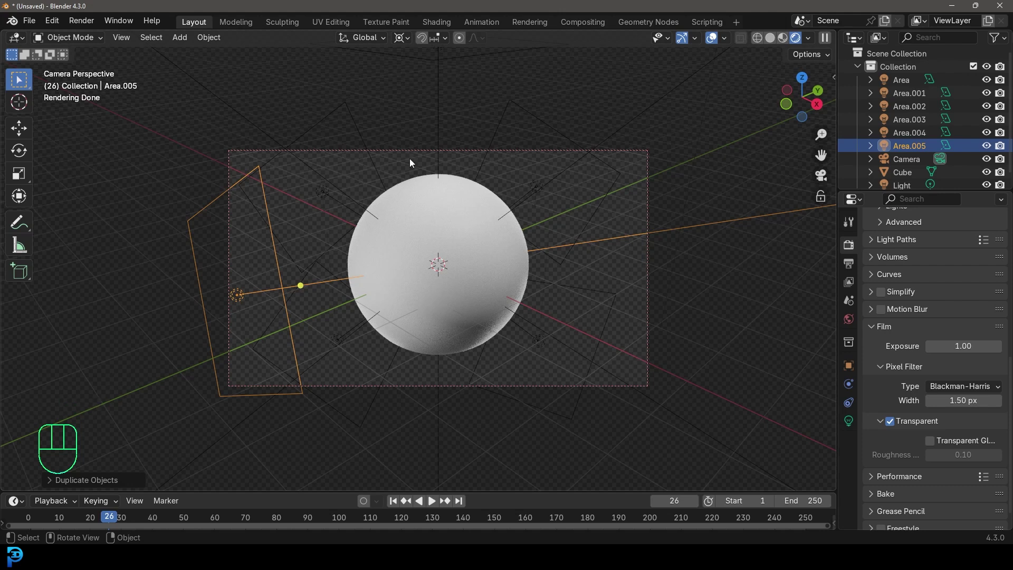
pyautogui.scroll(1, 415, 160)
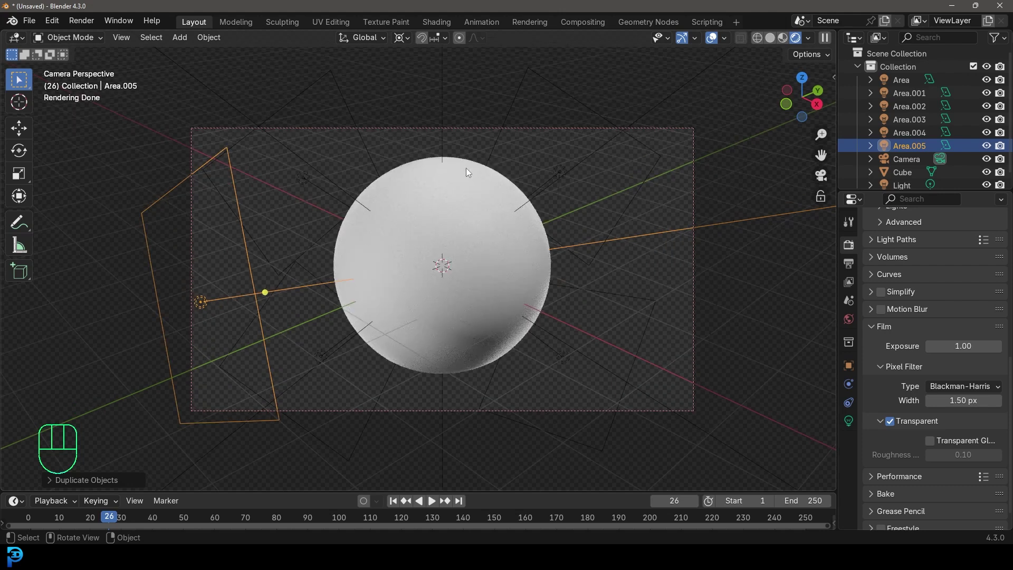
# Add a Subdivision Surface modifier to the sphere and expand its advanced settings.
pyautogui.click(465, 177)
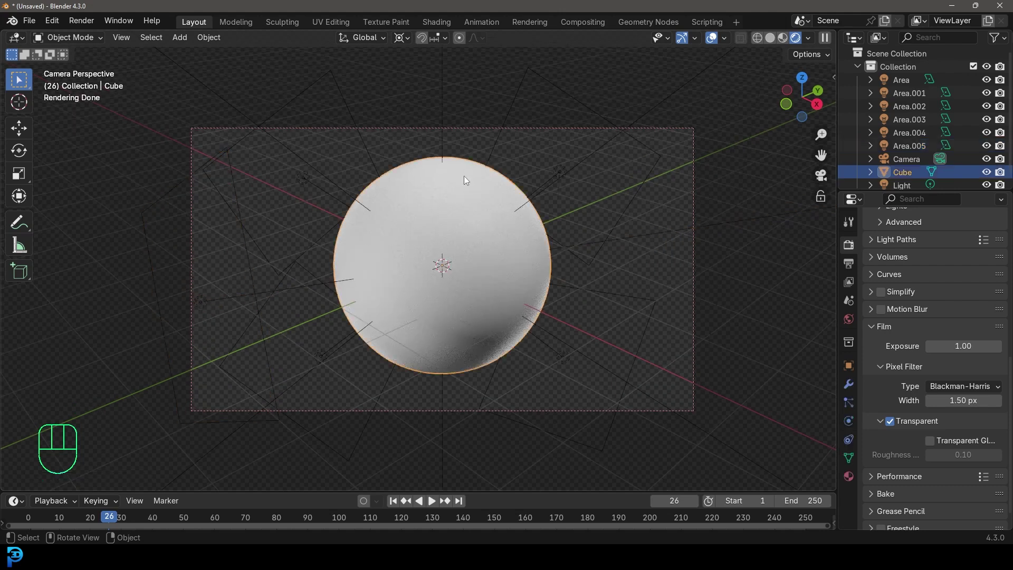
pyautogui.click(848, 384)
pyautogui.click(942, 244)
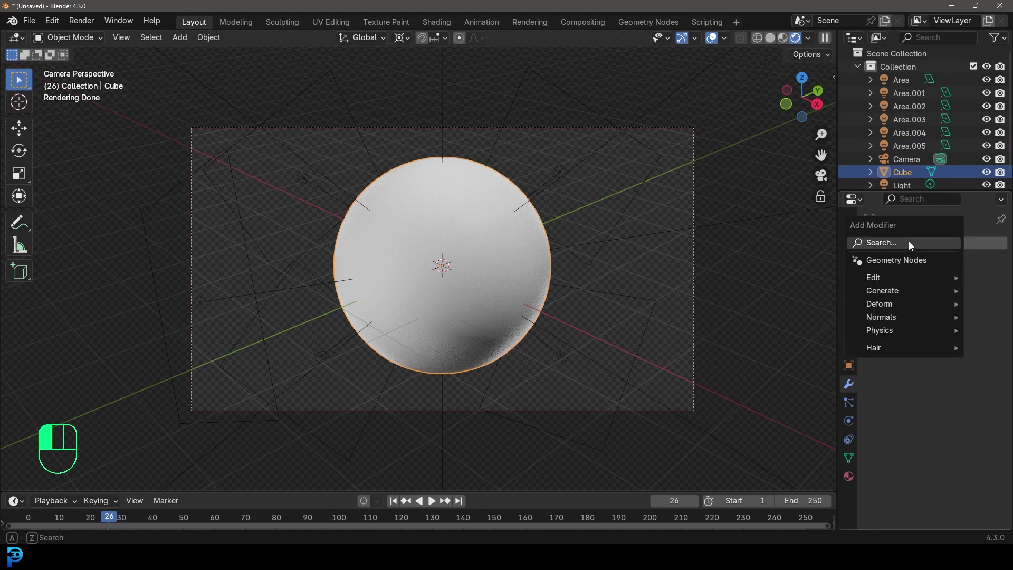
pyautogui.click(908, 241)
pyautogui.write('sub')
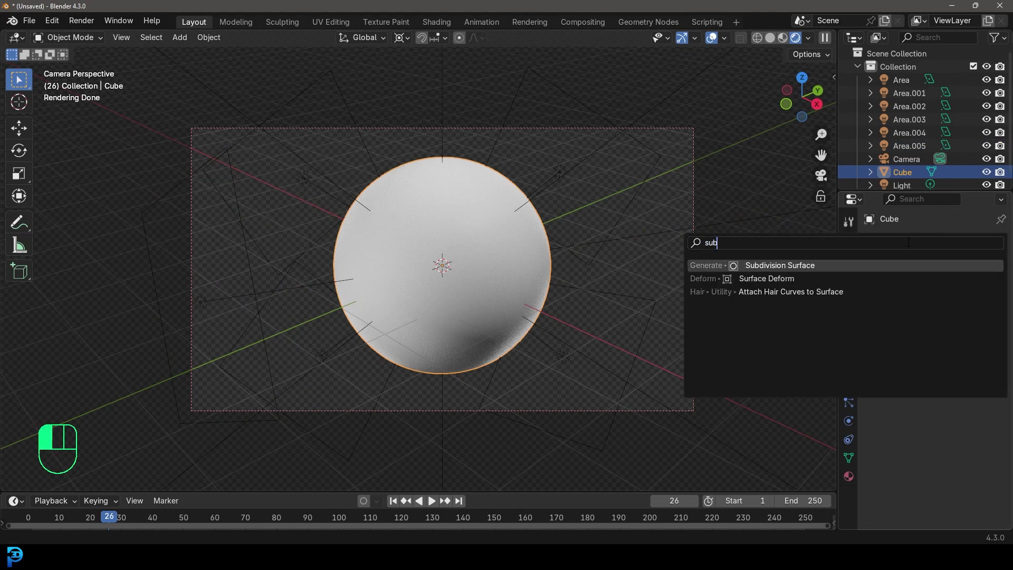
pyautogui.press('Return')
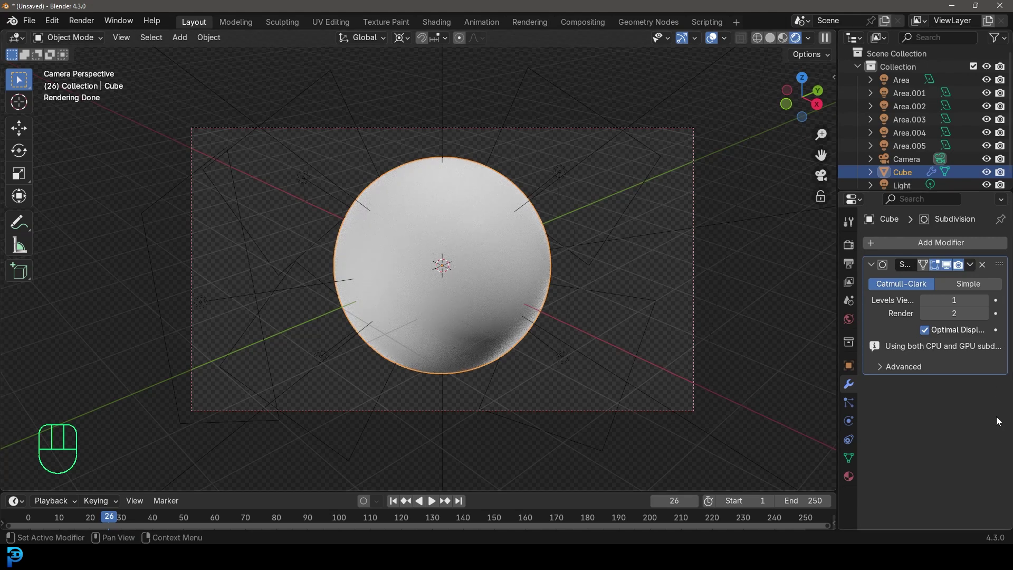
pyautogui.click(886, 365)
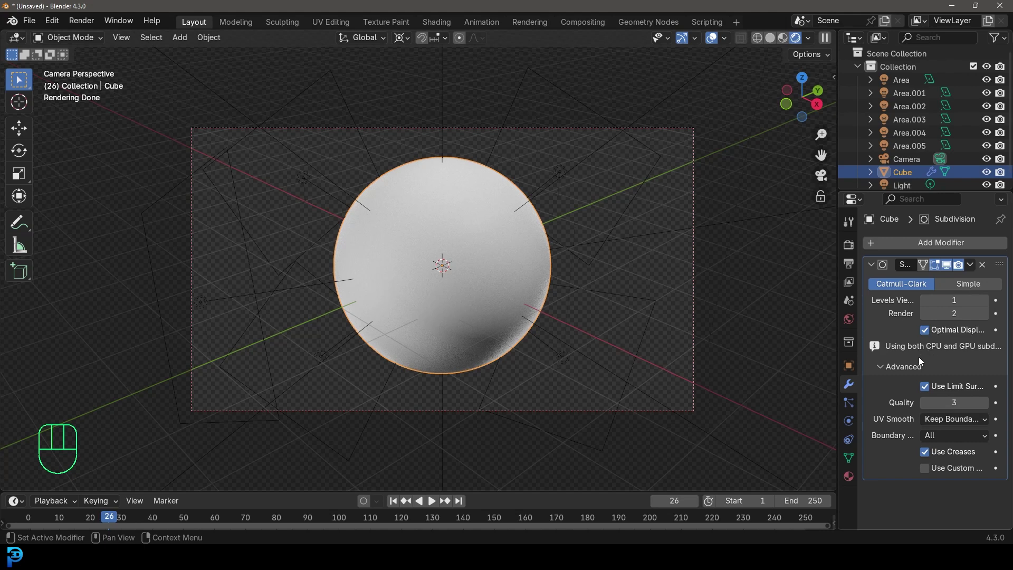
# Rename the sphere's material as "Wall _ Damaged".
pyautogui.click(849, 477)
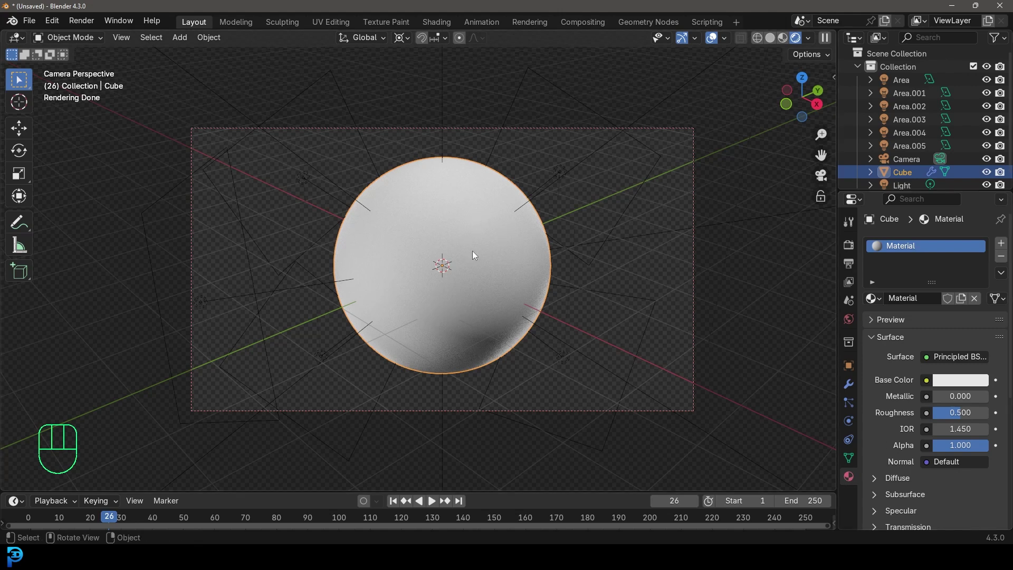
pyautogui.click(911, 294)
pyautogui.hotkey('ctrl', 'z')
pyautogui.click(920, 297)
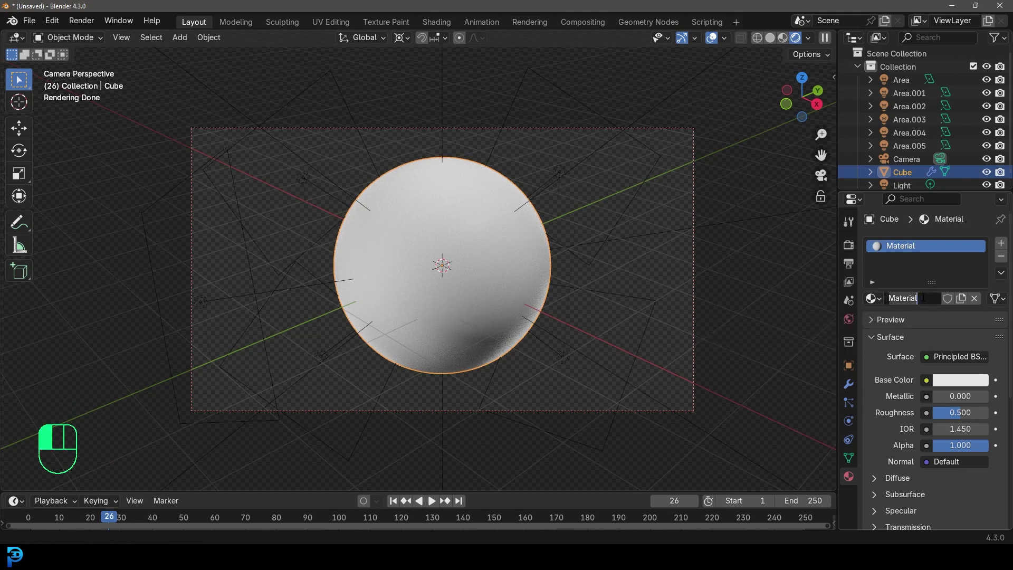
pyautogui.write('Wall _')
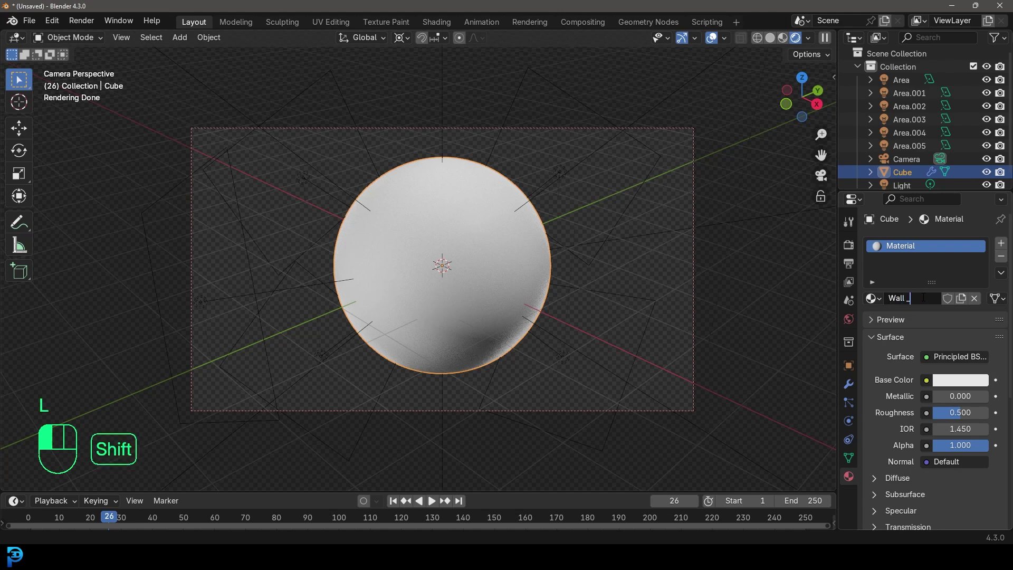
pyautogui.write('Damaged')
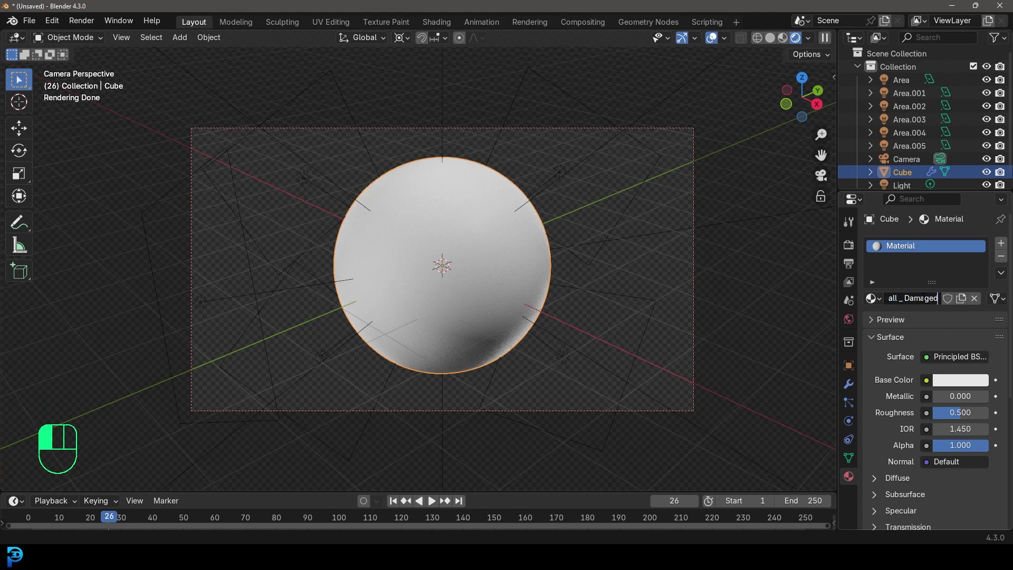
pyautogui.press('Return')
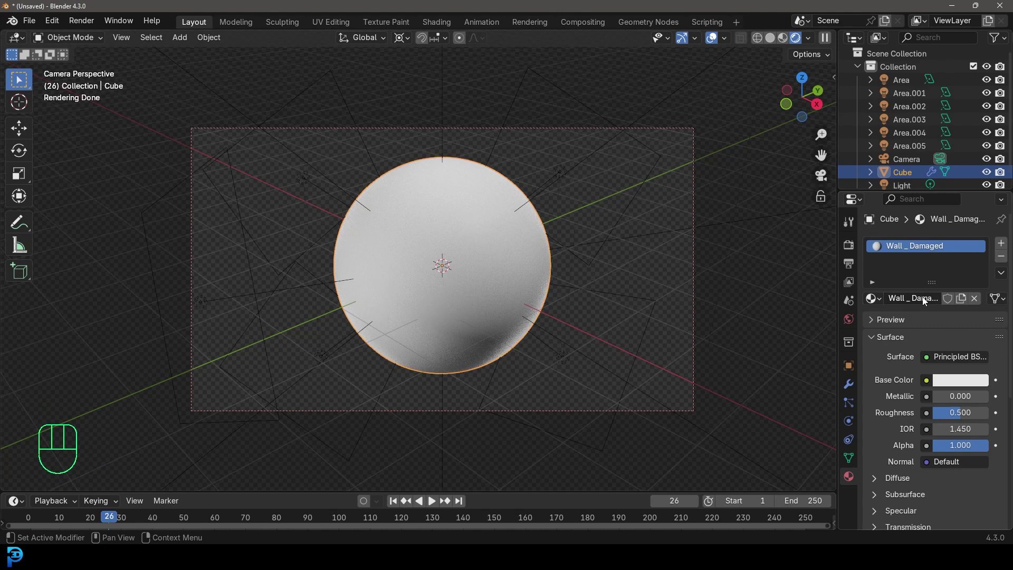
# Switch to the Shading workspace, show the sphere through the camera in Rendered shading, and enlarge the node editor area.
pyautogui.click(435, 22)
pyautogui.press('ctrl+alt+KP_0')
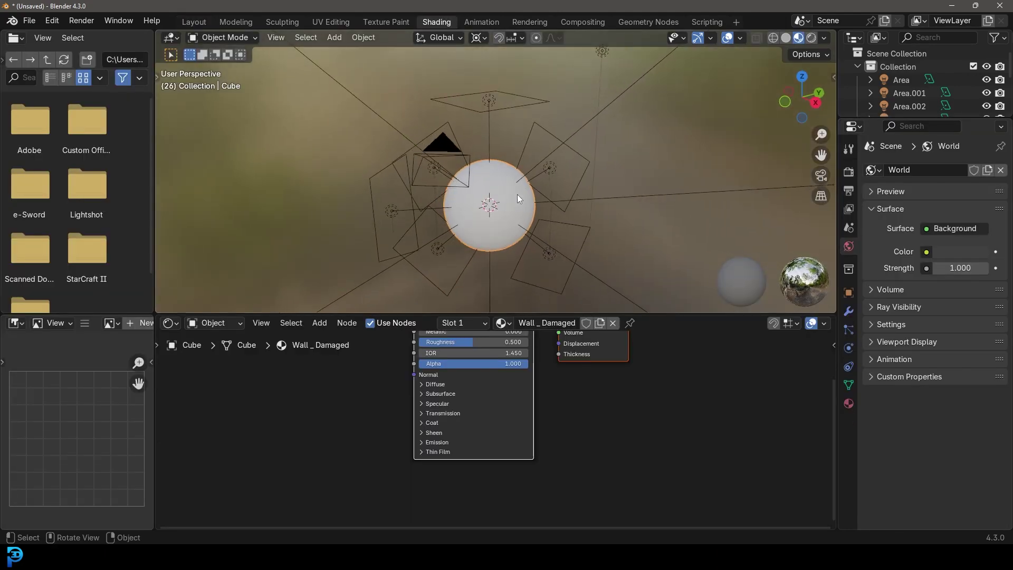
pyautogui.press('z')
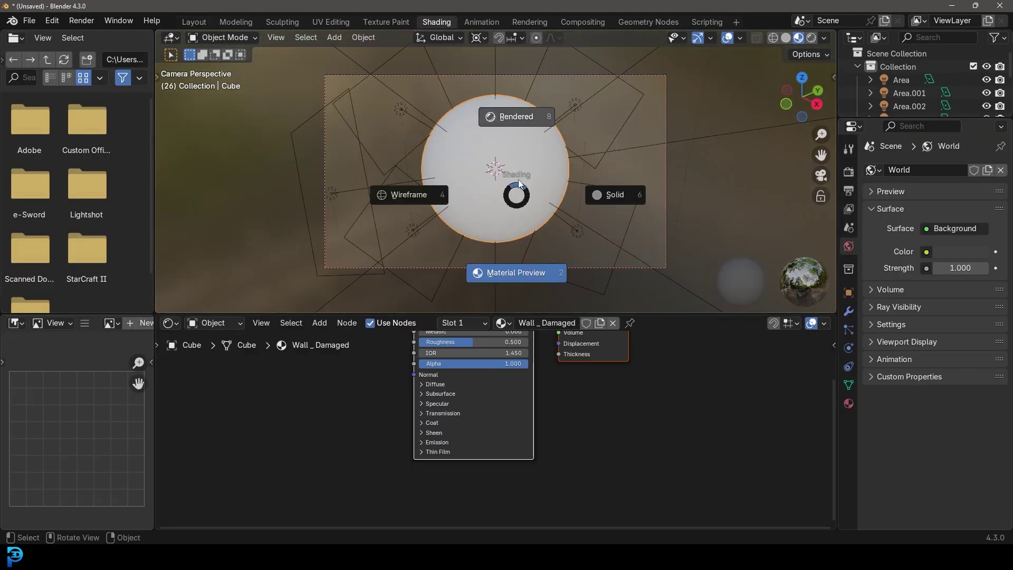
pyautogui.click(520, 120)
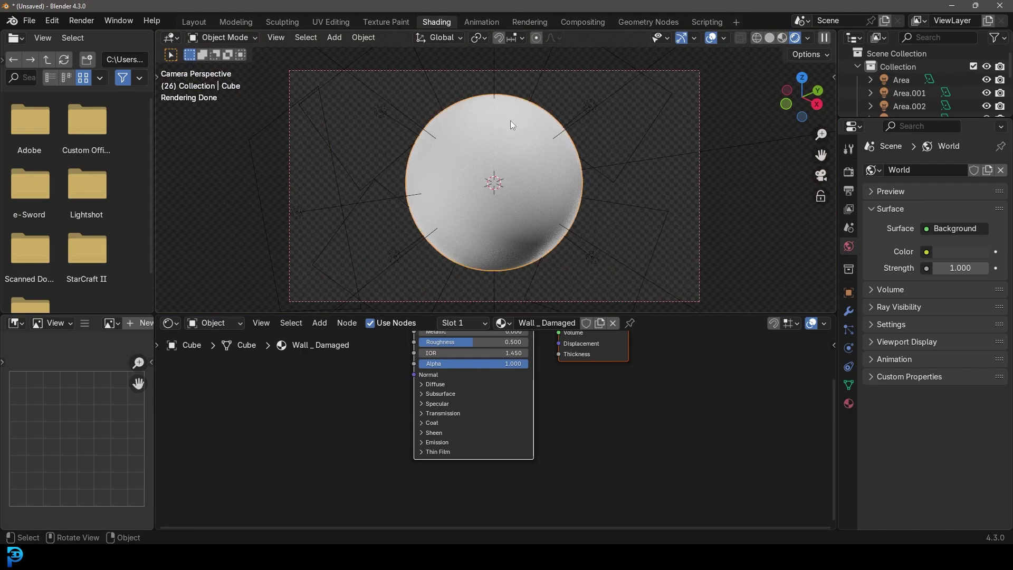
pyautogui.scroll(4, 511, 120)
pyautogui.press('Home')
pyautogui.moveTo(364, 315); pyautogui.dragTo(398, 234)
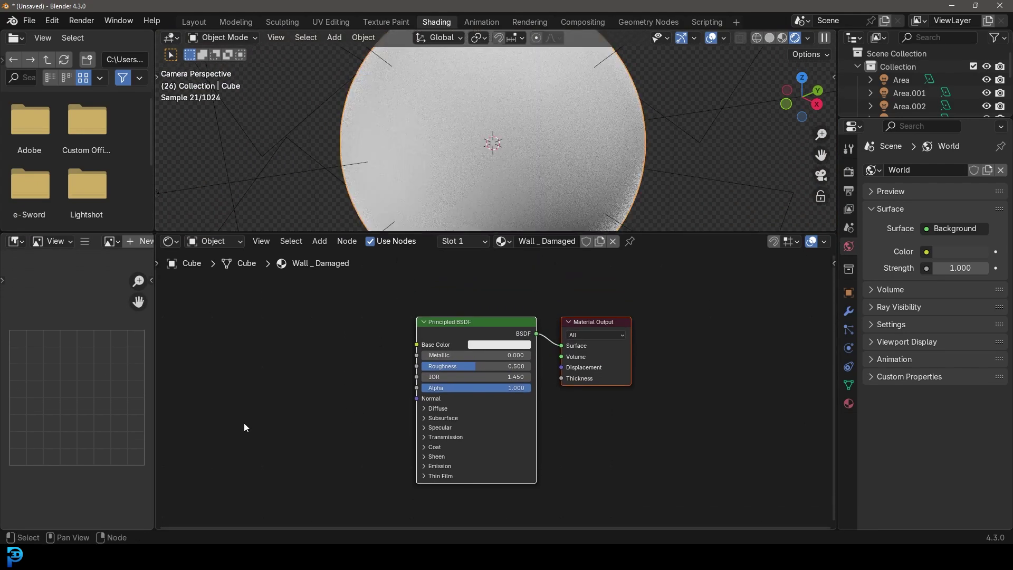
# Add a Noise Texture node in front of the Principled BSDF in the wall material.
pyautogui.moveTo(365, 346); pyautogui.dragTo(423, 349, button='middle')
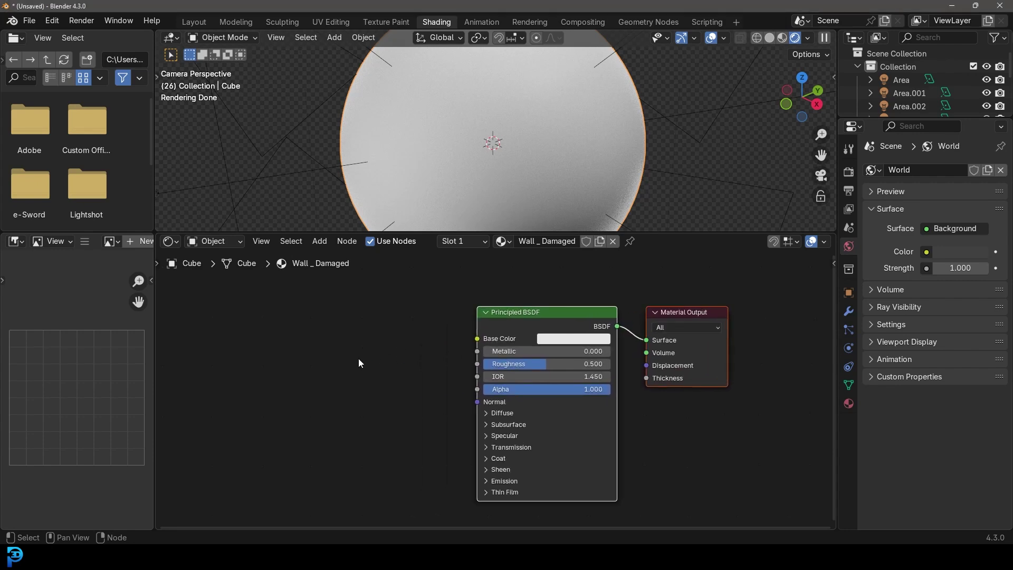
pyautogui.scroll(1, 359, 359)
pyautogui.hotkey('shift', 'a')
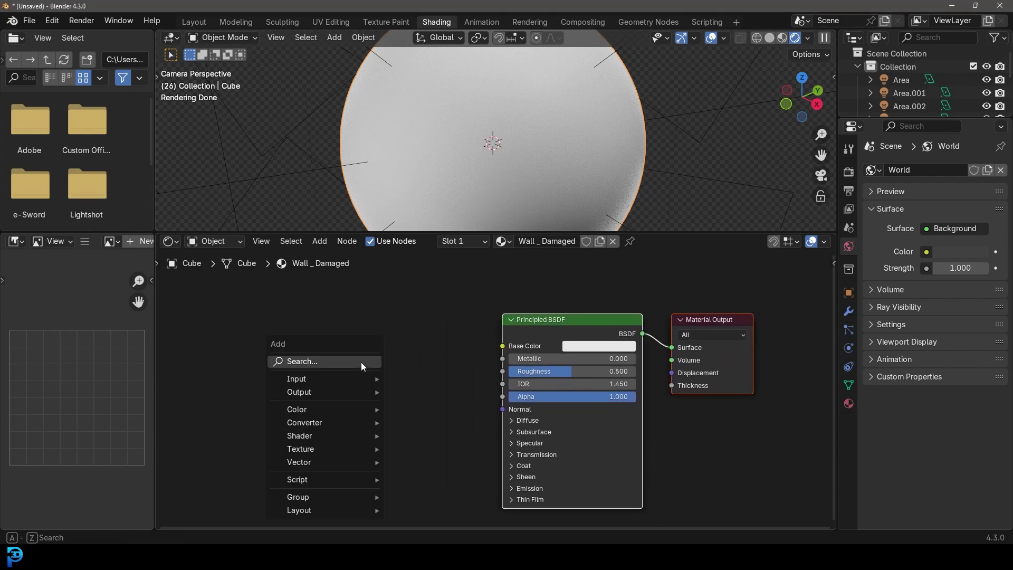
pyautogui.click(289, 362)
pyautogui.write('nois')
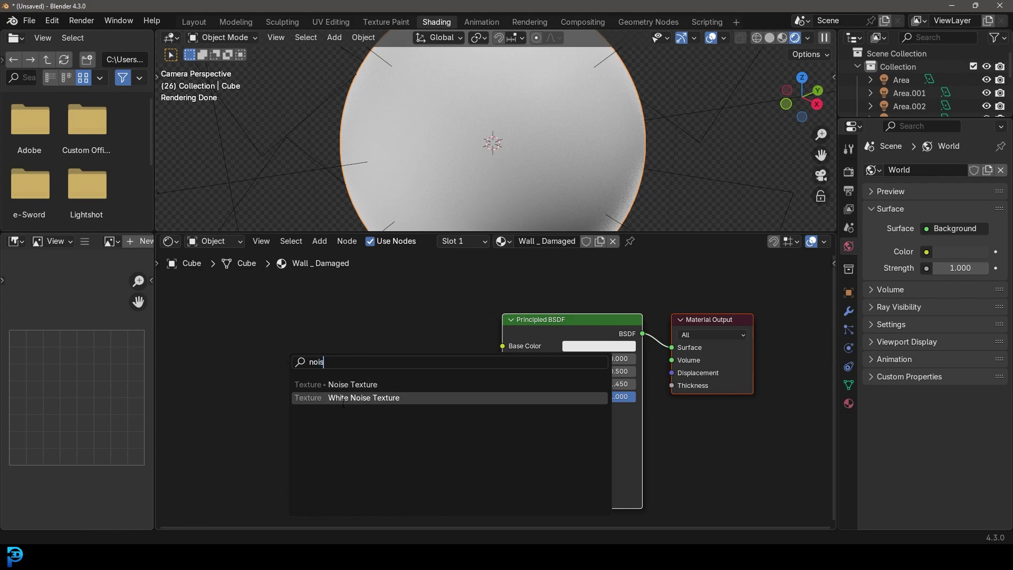
pyautogui.click(353, 385)
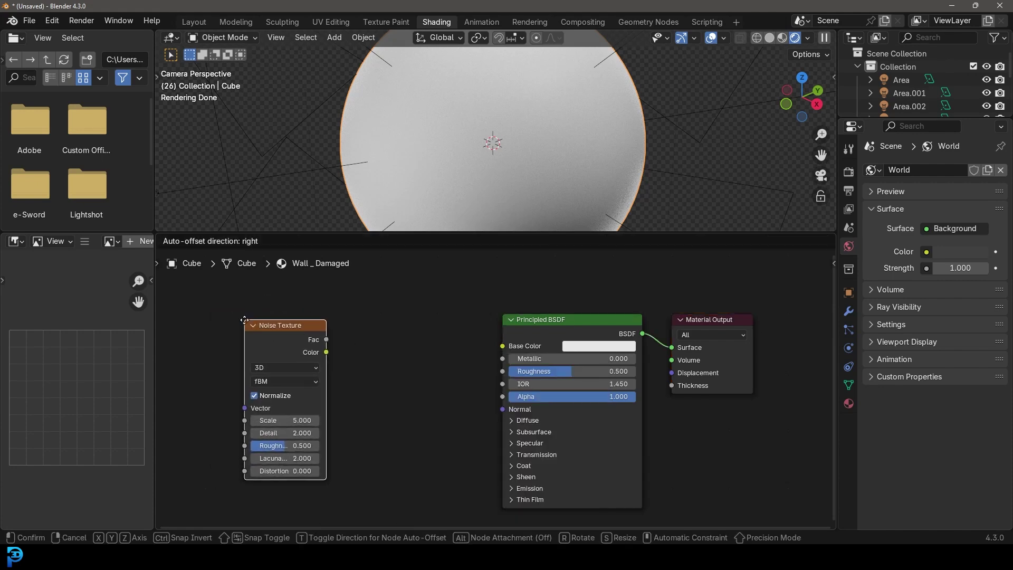
pyautogui.click(248, 375)
# Set the Noise Texture type to Multifractal and move the node farther away from the Principled BSDF.
pyautogui.moveTo(248, 375); pyautogui.dragTo(339, 362, button='middle')
pyautogui.scroll(2, 396, 418)
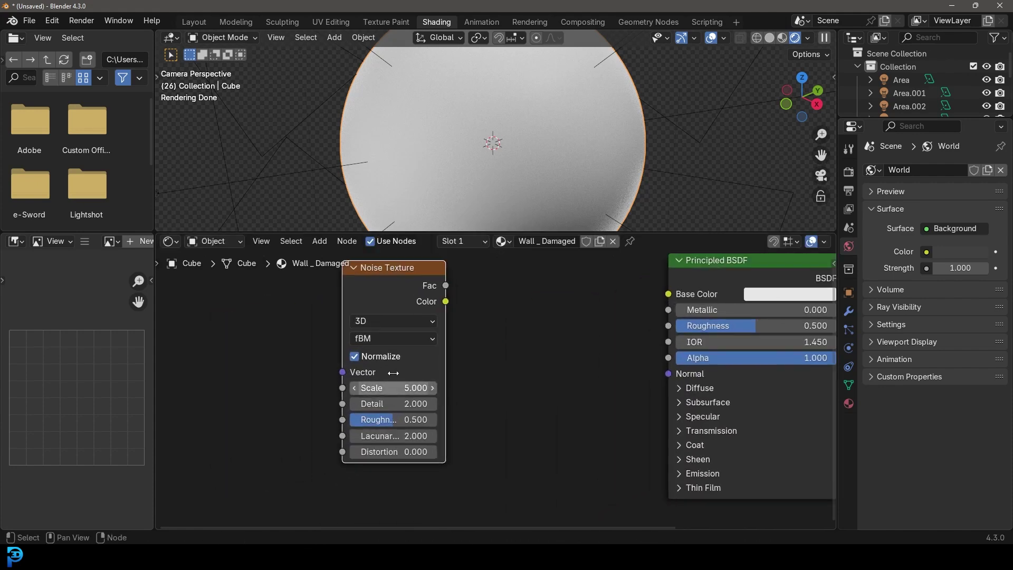
pyautogui.click(376, 337)
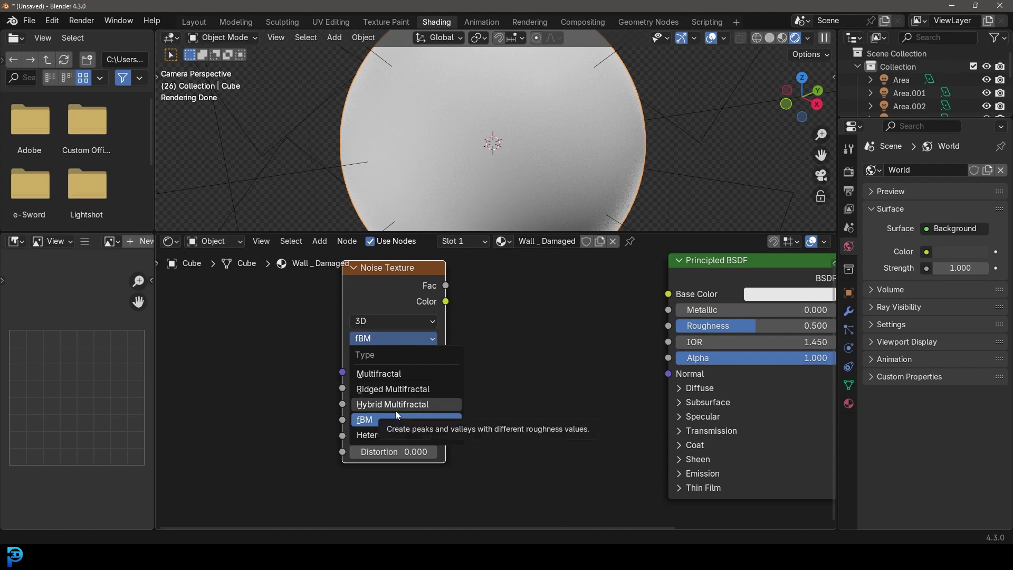
pyautogui.click(404, 374)
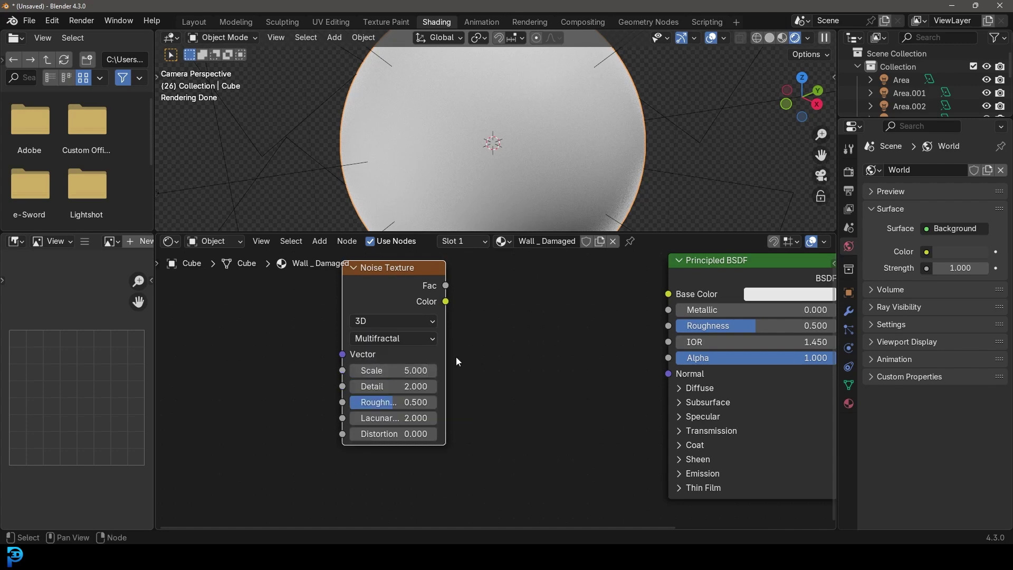
pyautogui.scroll(-1, 446, 330)
pyautogui.moveTo(403, 300); pyautogui.dragTo(304, 306)
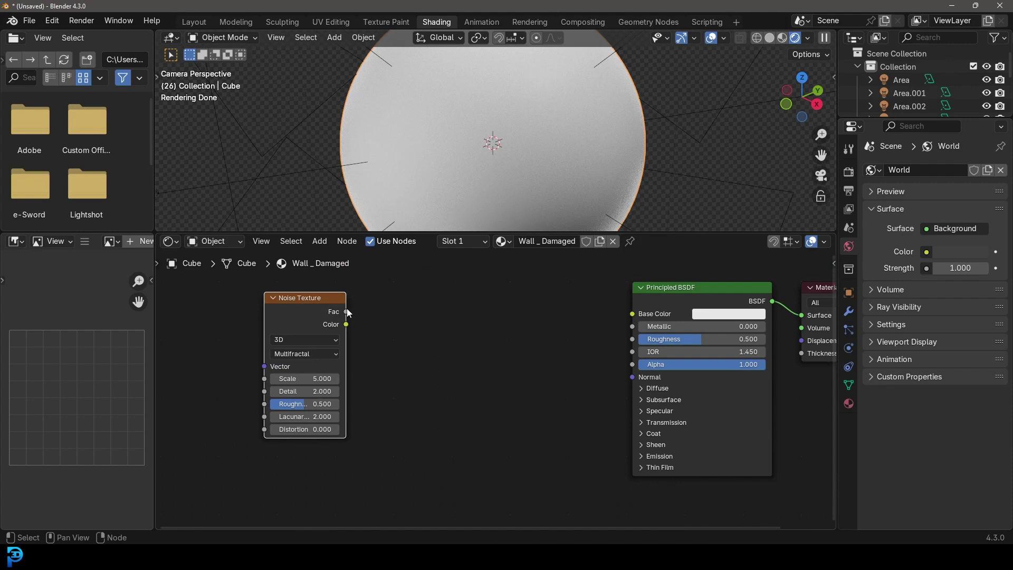
# Connect the noise Fac output to the Principled BSDF Base Color, keeping the viewport in Rendered shading.
pyautogui.moveTo(346, 312); pyautogui.dragTo(629, 315)
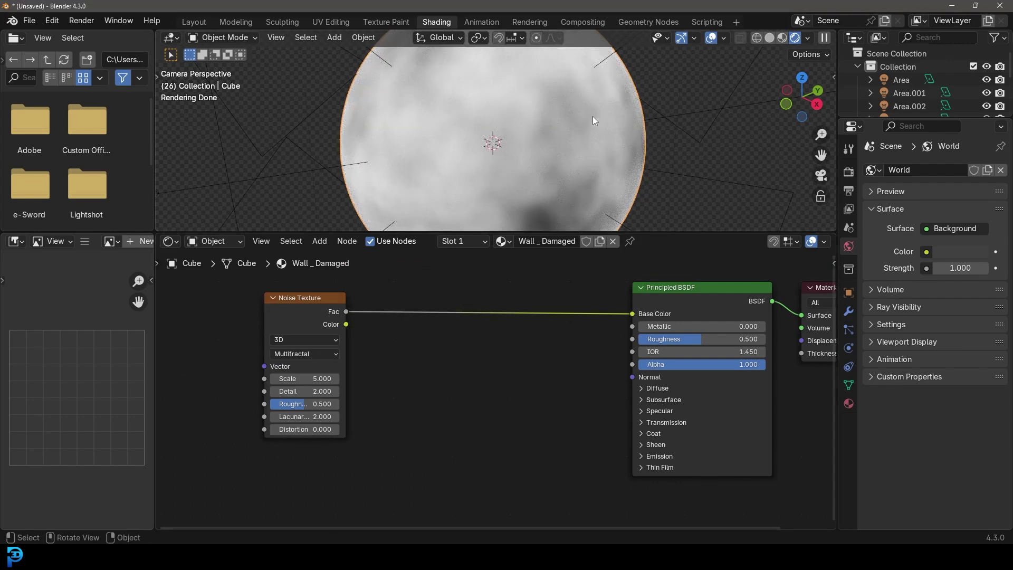
pyautogui.press('z')
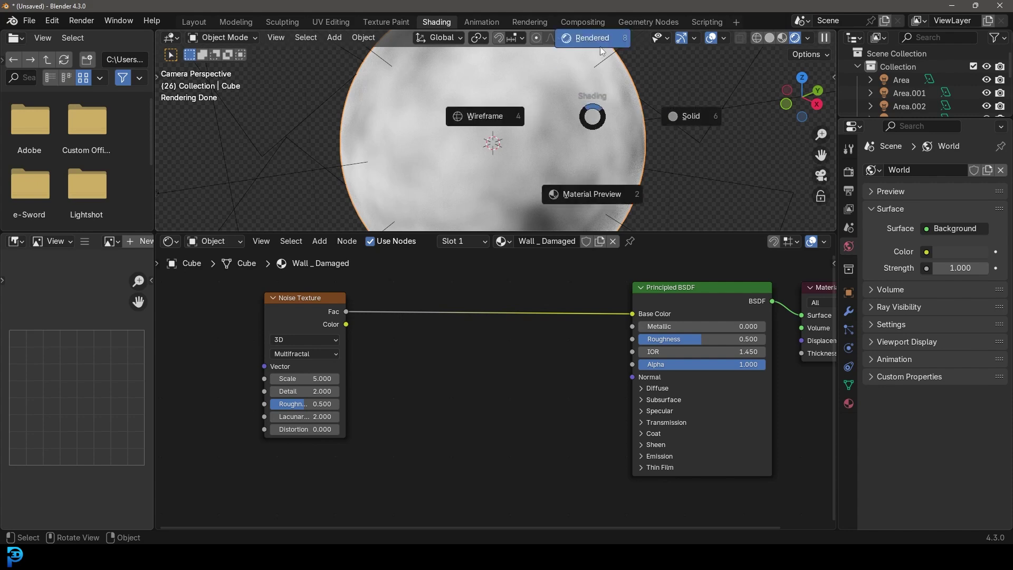
pyautogui.click(625, 46)
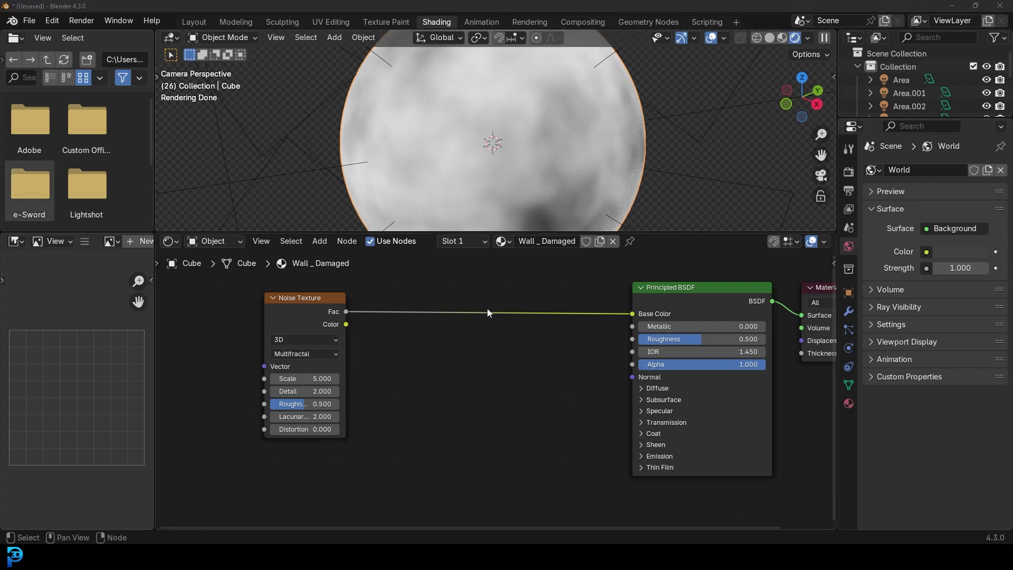
# Insert a Color Ramp node on the link between the Noise Texture and the Base Color.
pyautogui.hotkey('shift', 'a')
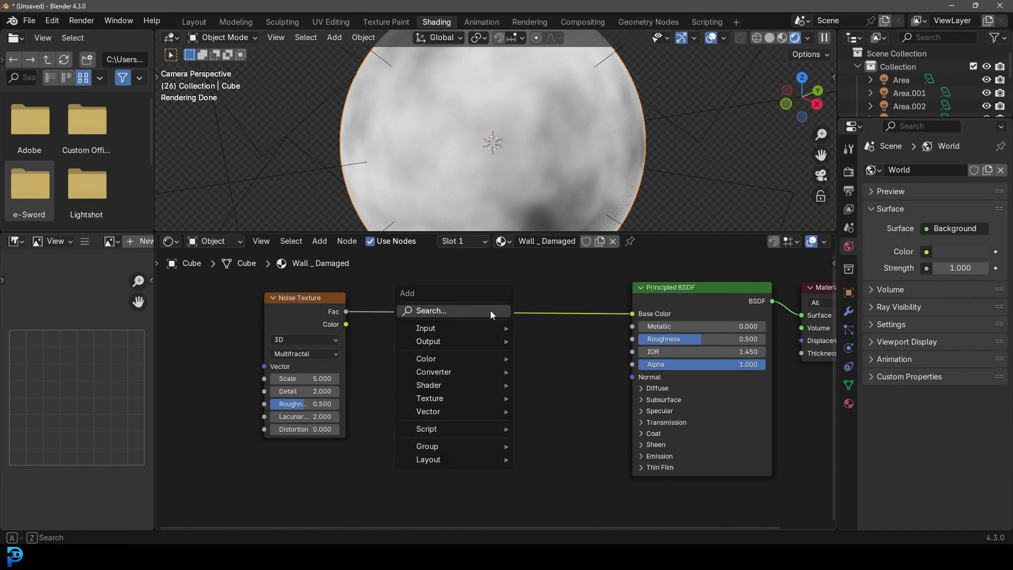
pyautogui.click(489, 310)
pyautogui.write('colo')
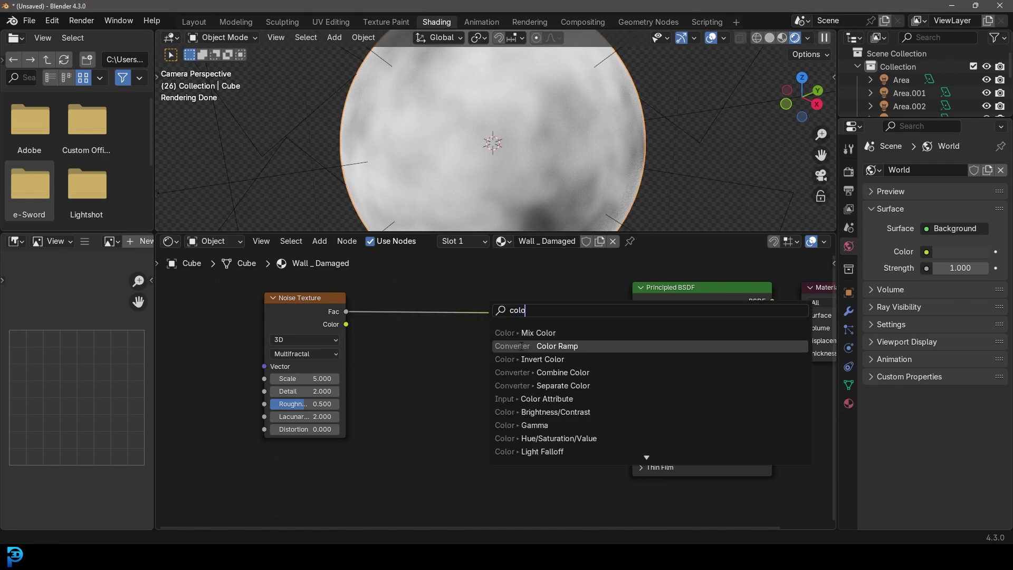
pyautogui.click(574, 346)
pyautogui.click(544, 343)
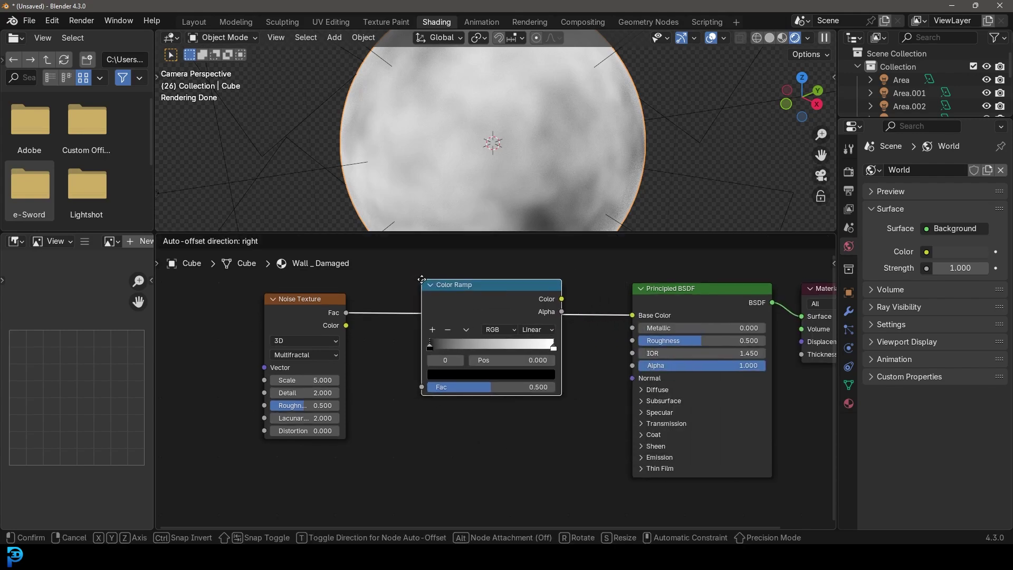
# Move the Color Ramp's black stop to position 0.411 and recolor it a dark brownish grey with value 0.060.
pyautogui.scroll(3, 467, 347)
pyautogui.moveTo(405, 332); pyautogui.dragTo(477, 337)
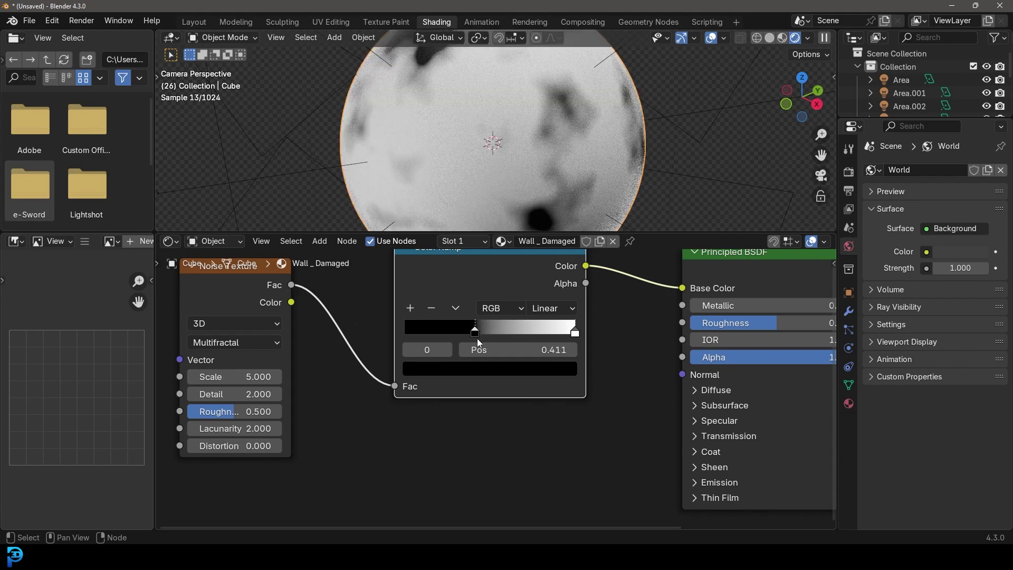
pyautogui.click(486, 373)
pyautogui.moveTo(549, 227); pyautogui.dragTo(548, 204)
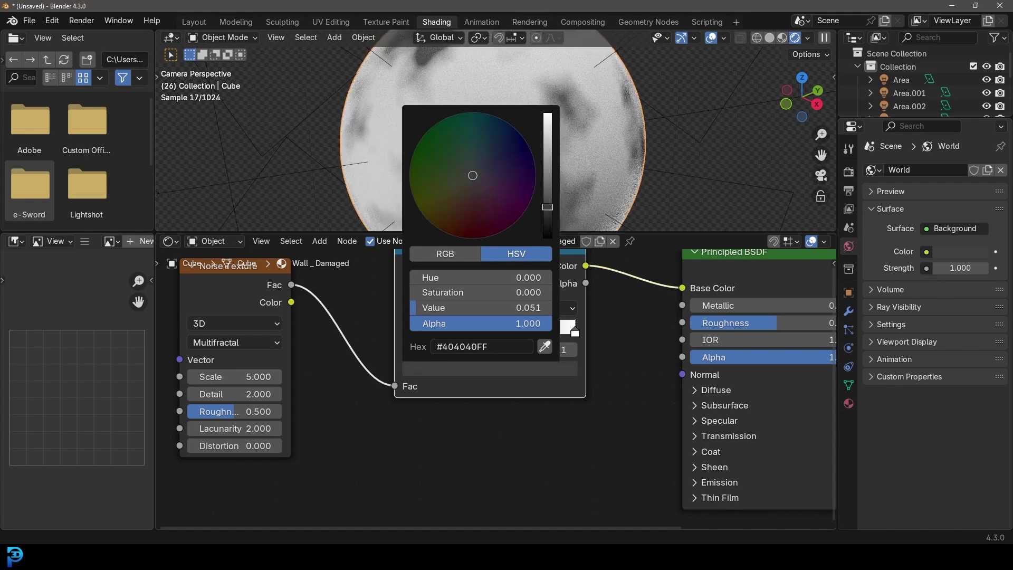
pyautogui.click(469, 182)
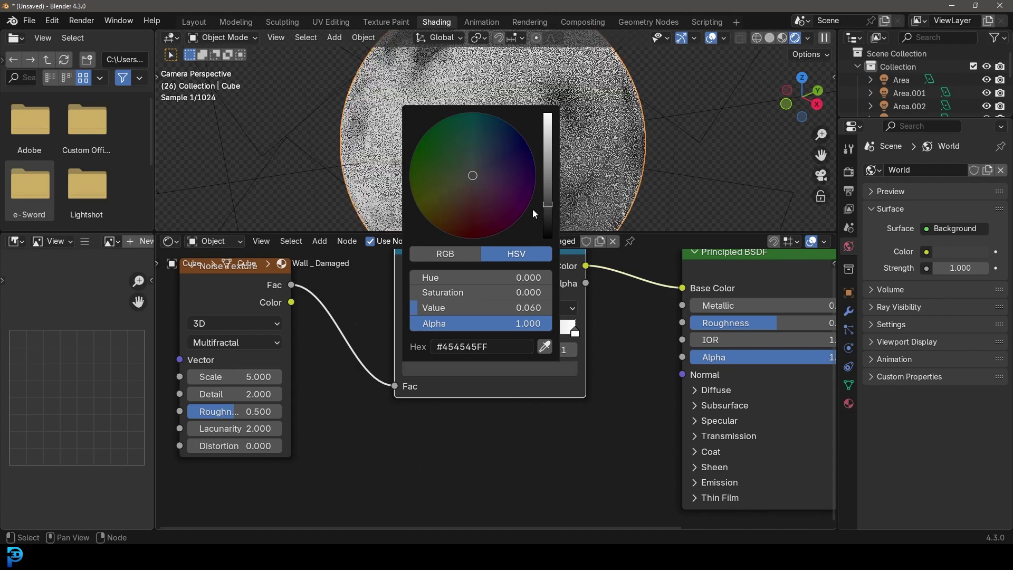
pyautogui.moveTo(469, 182); pyautogui.dragTo(467, 187)
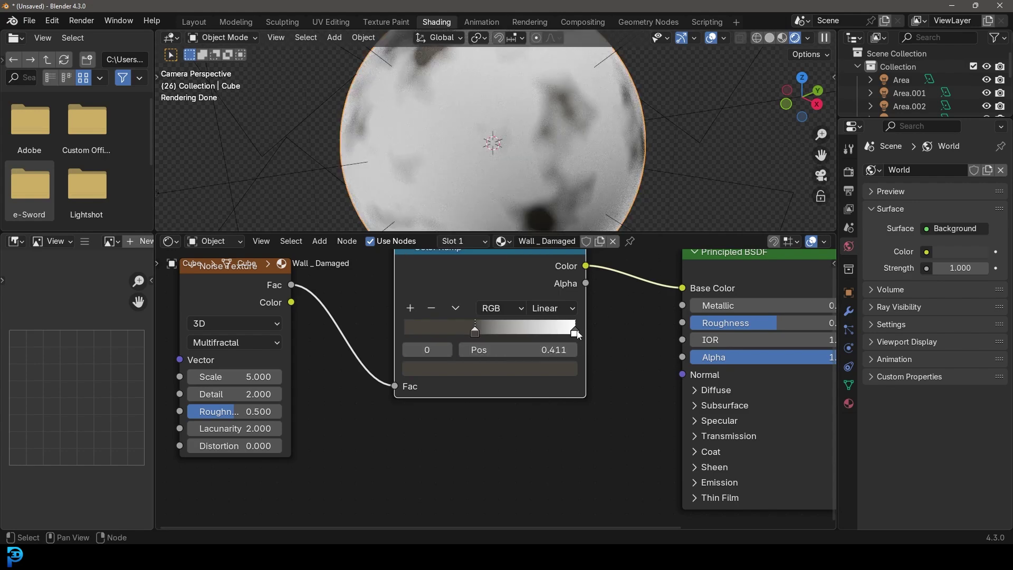
# Move the Color Ramp's white stop to position 0.481 and tint it pale pink.
pyautogui.moveTo(577, 334); pyautogui.dragTo(482, 371)
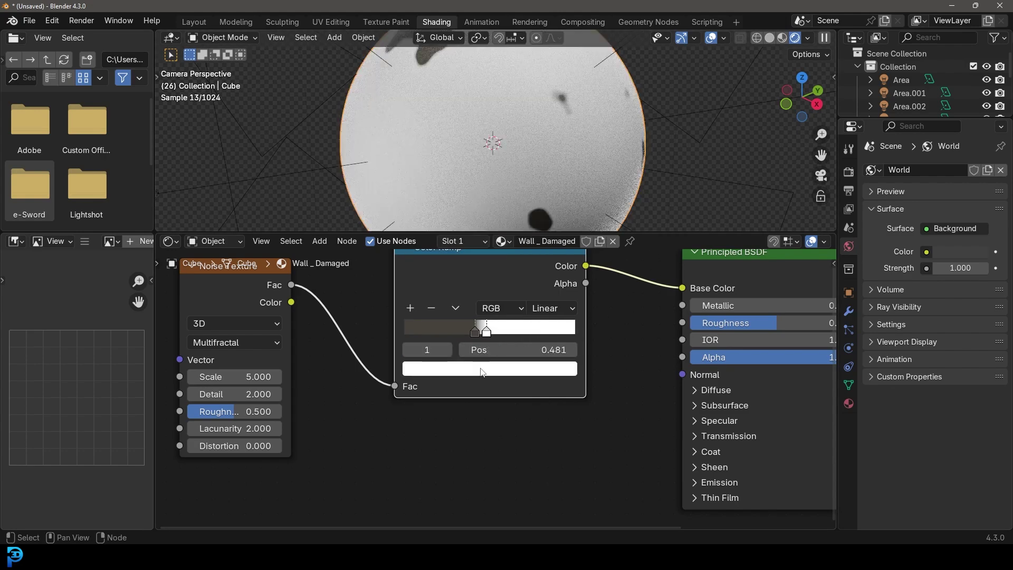
pyautogui.click(482, 372)
pyautogui.moveTo(470, 194); pyautogui.dragTo(468, 188)
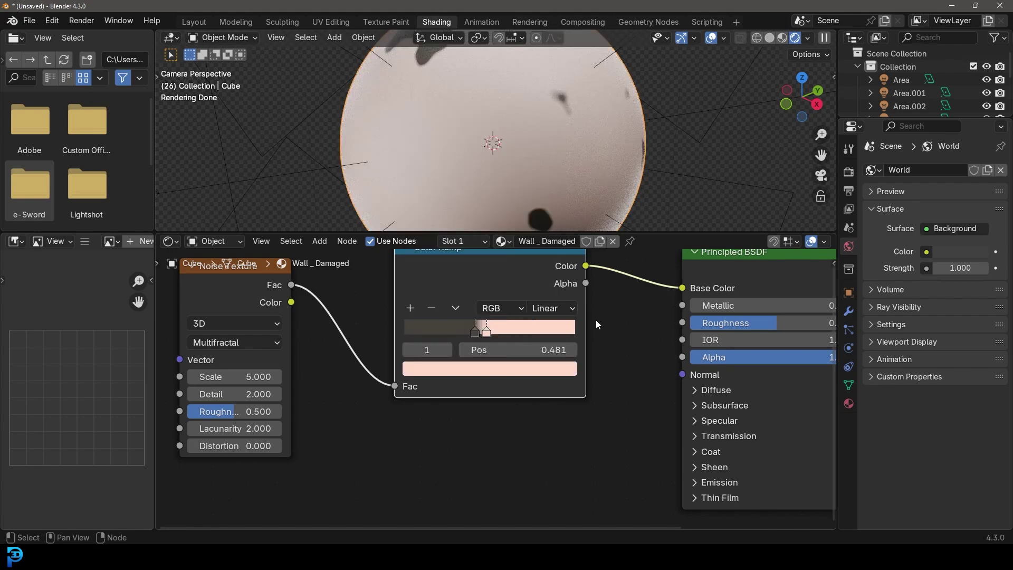
pyautogui.click(485, 368)
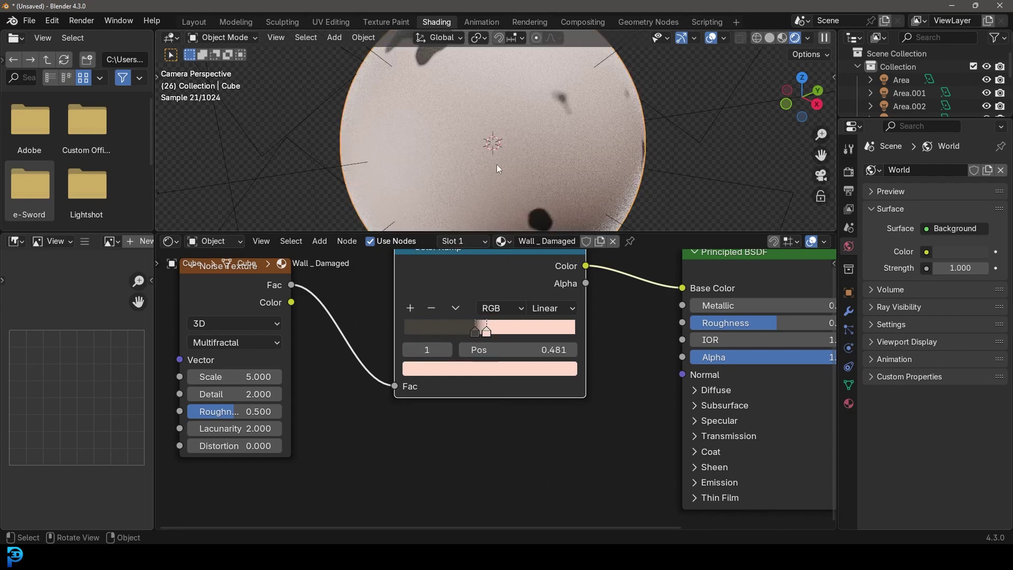
# Add a third Color Ramp stop at position 0.600, colored light beige-grey with hue 0.124 and saturation 0.141.
pyautogui.keyDown('ctrl'); pyautogui.click(481, 329); pyautogui.keyUp('ctrl')
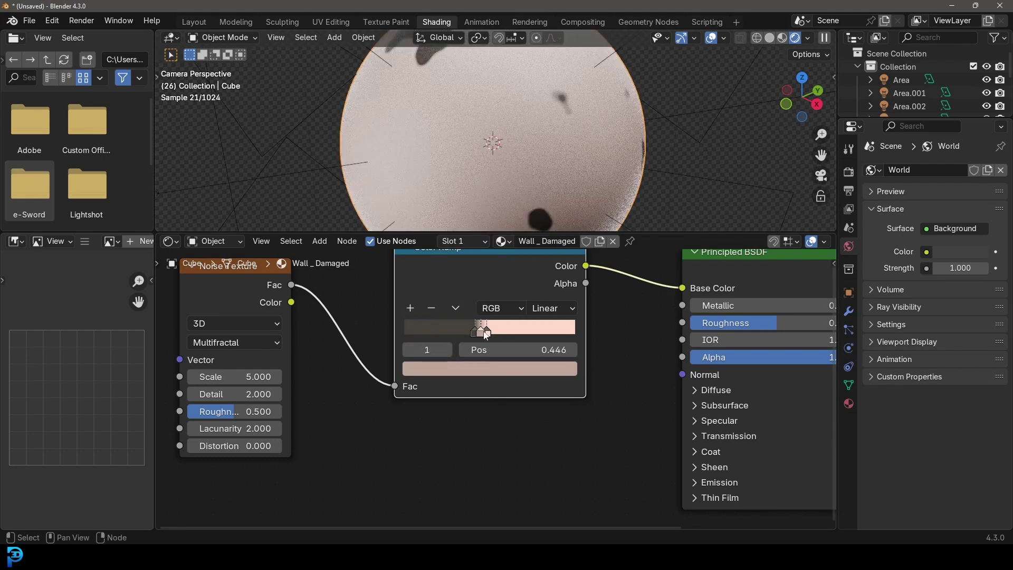
pyautogui.moveTo(483, 335); pyautogui.dragTo(514, 333)
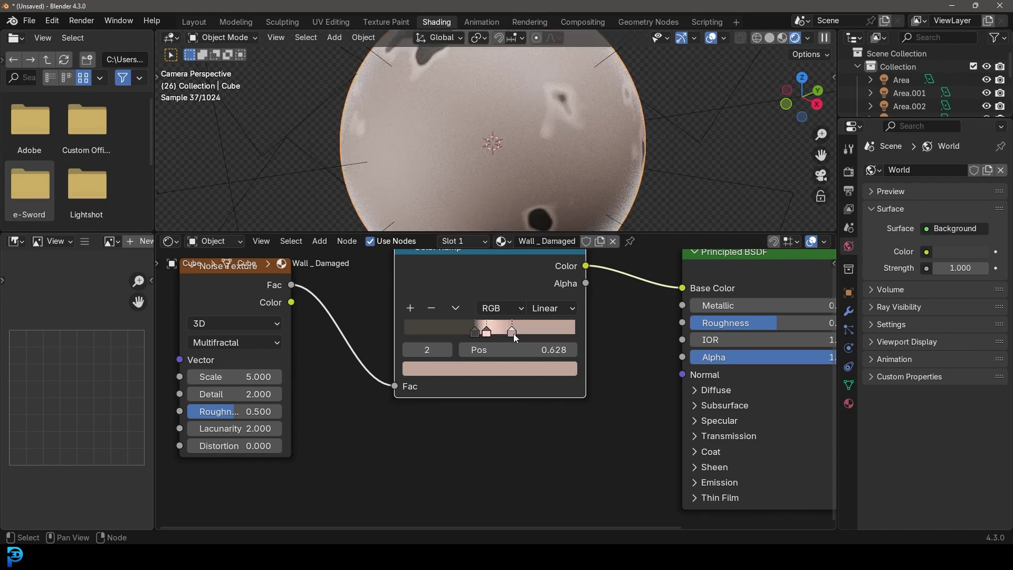
pyautogui.click(508, 369)
pyautogui.moveTo(547, 158); pyautogui.dragTo(548, 121)
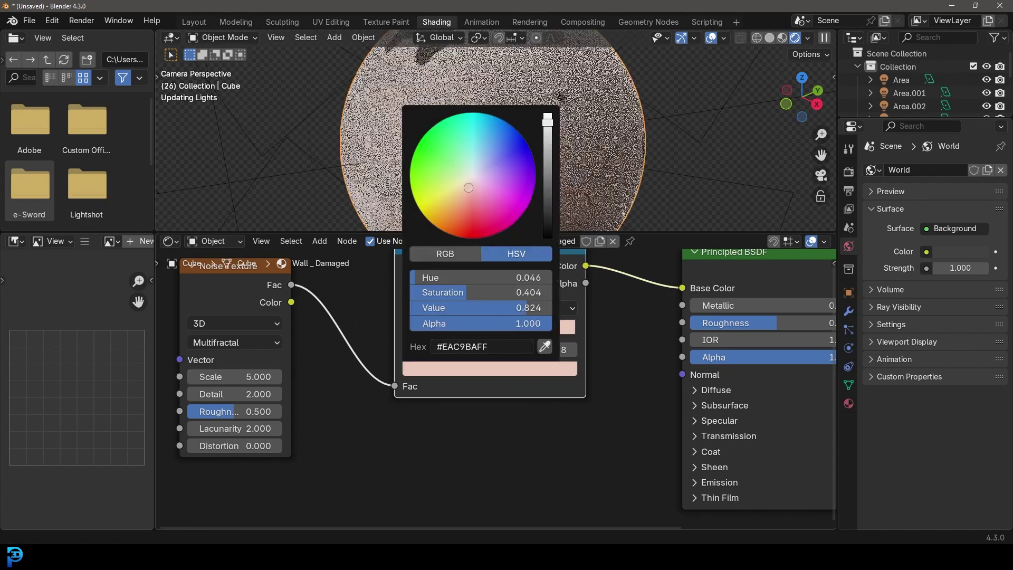
pyautogui.click(469, 178)
pyautogui.click(469, 178)
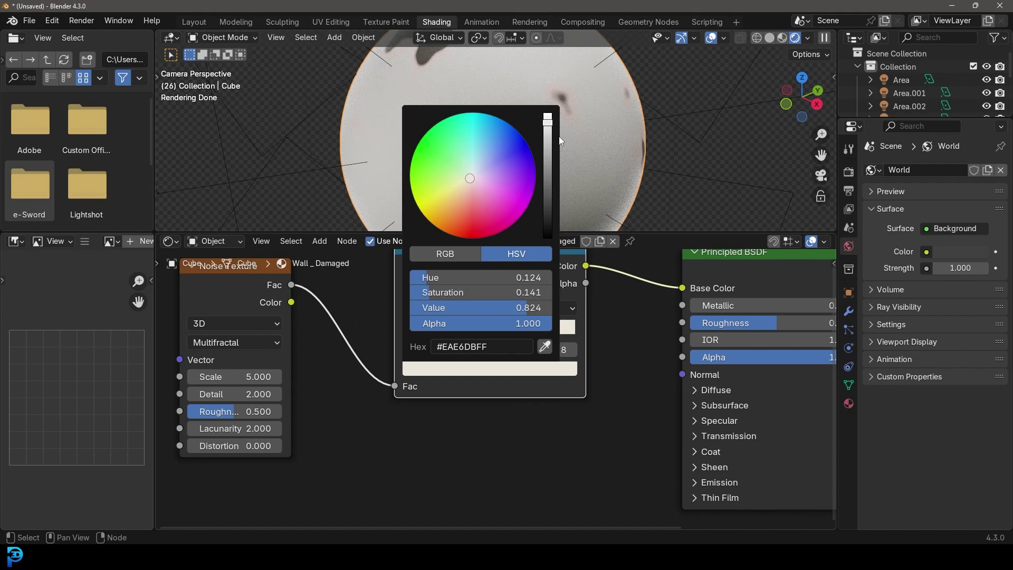
pyautogui.moveTo(554, 128); pyautogui.dragTo(548, 136)
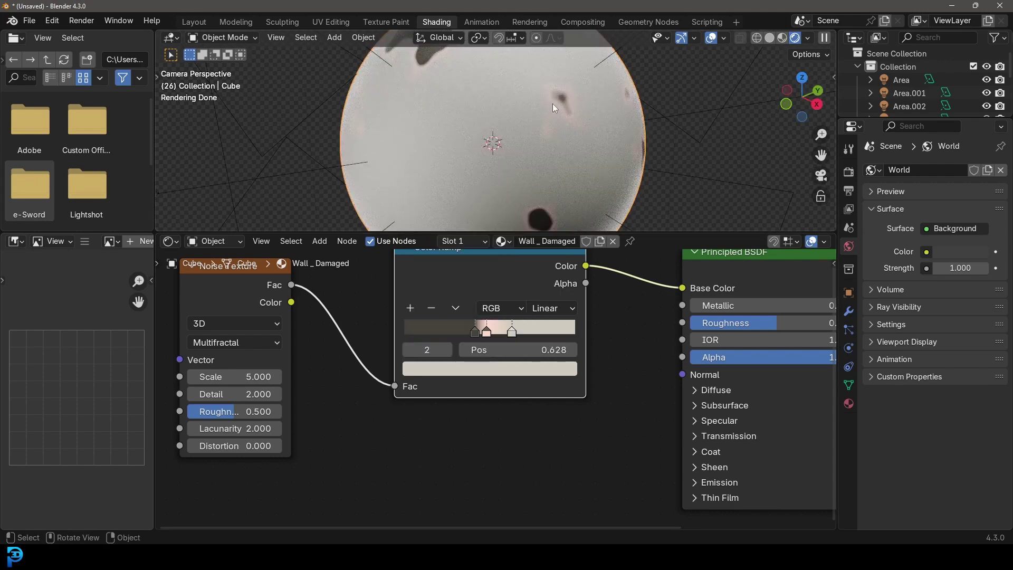
pyautogui.moveTo(299, 371); pyautogui.dragTo(508, 355, button='middle')
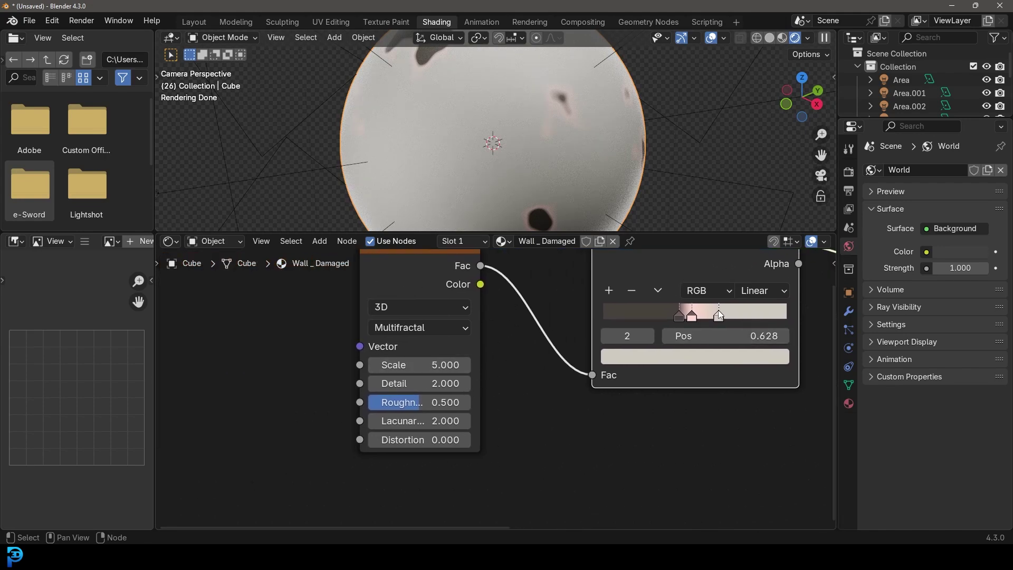
pyautogui.moveTo(719, 316); pyautogui.dragTo(713, 315)
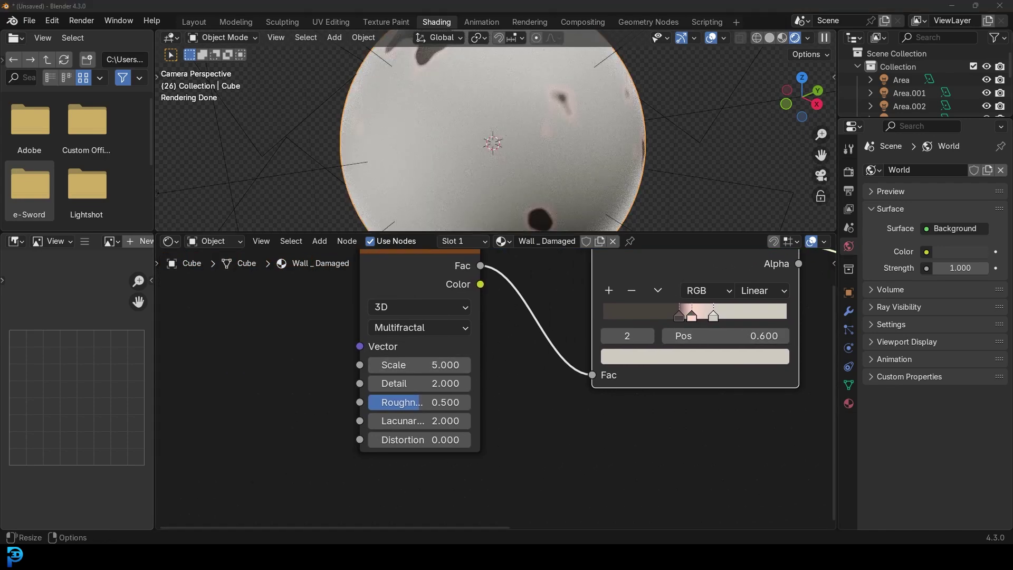
# Set the Noise Texture's Scale to 7, Detail to 10 and Roughness to 0.74.
pyautogui.click(423, 364)
pyautogui.write('7')
pyautogui.press('Return')
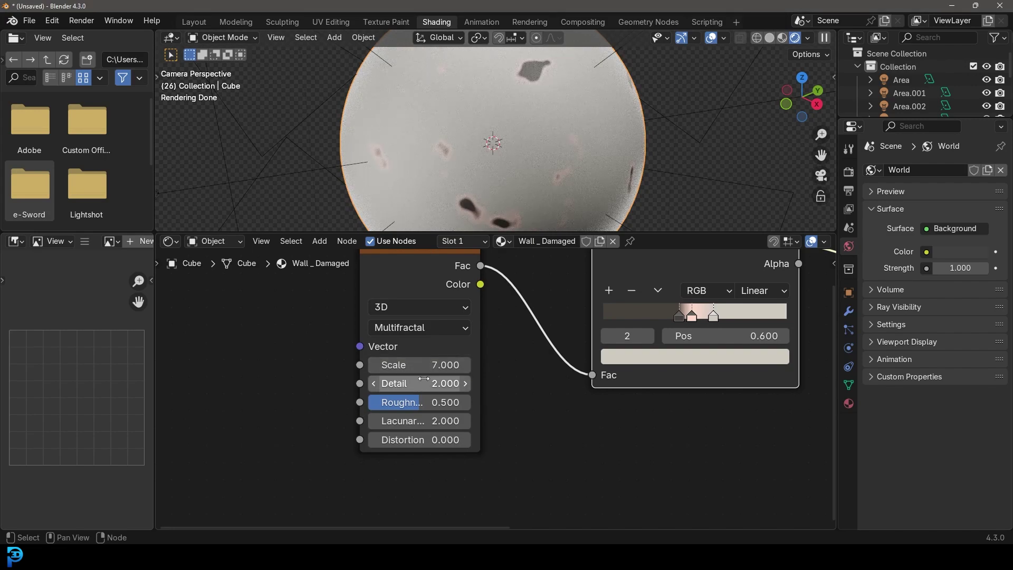
pyautogui.click(424, 379)
pyautogui.write('10')
pyautogui.press('Return')
pyautogui.click(420, 402)
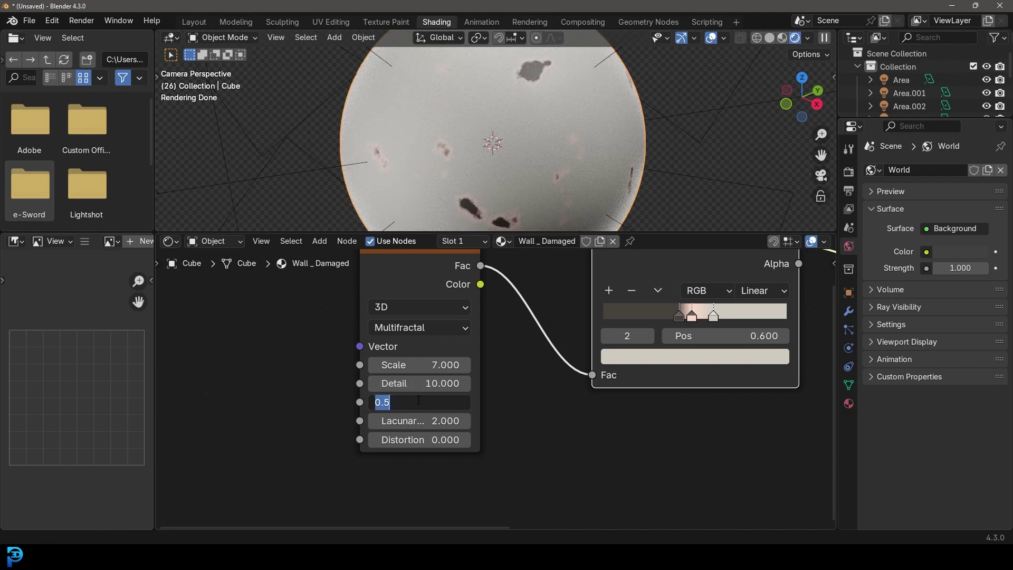
pyautogui.write('0.74')
pyautogui.press('Return')
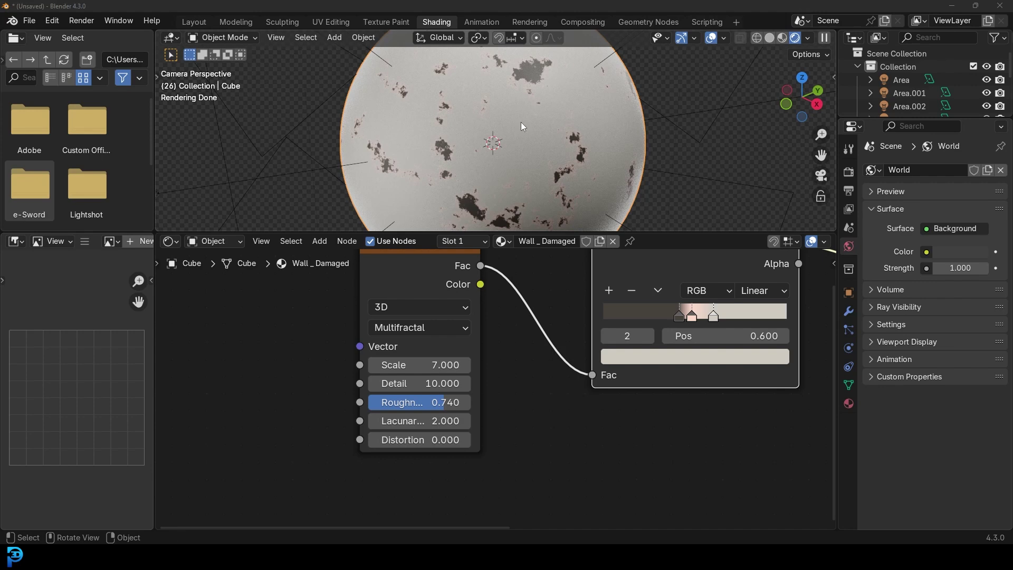
# Move the Material Output node away from the Principled BSDF, add a Displacement node, and link it to the output's Displacement socket.
pyautogui.scroll(-2, 679, 395)
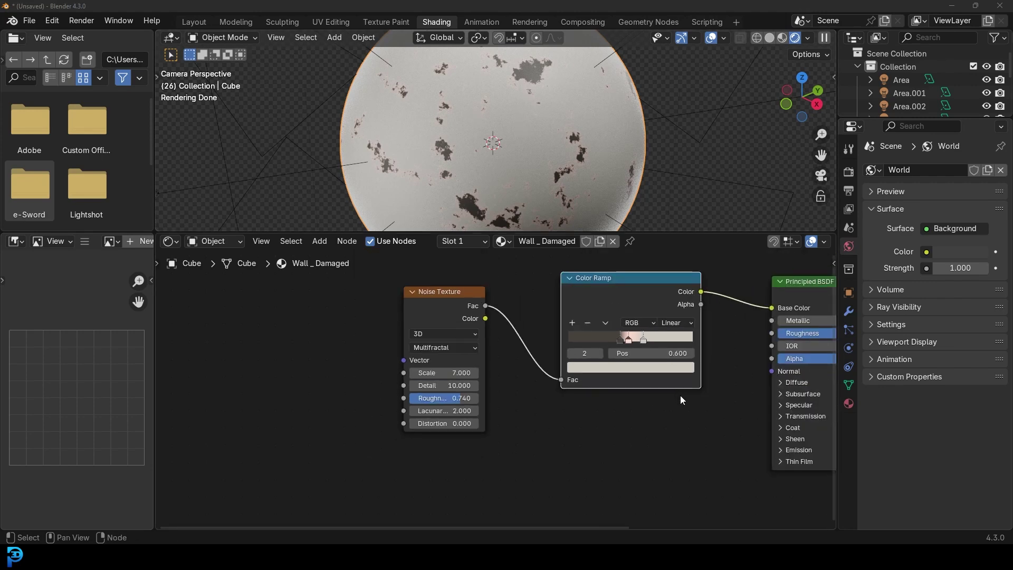
pyautogui.moveTo(680, 395); pyautogui.dragTo(348, 405, button='middle')
pyautogui.moveTo(659, 325); pyautogui.dragTo(594, 335, button='middle')
pyautogui.scroll(2, 594, 335)
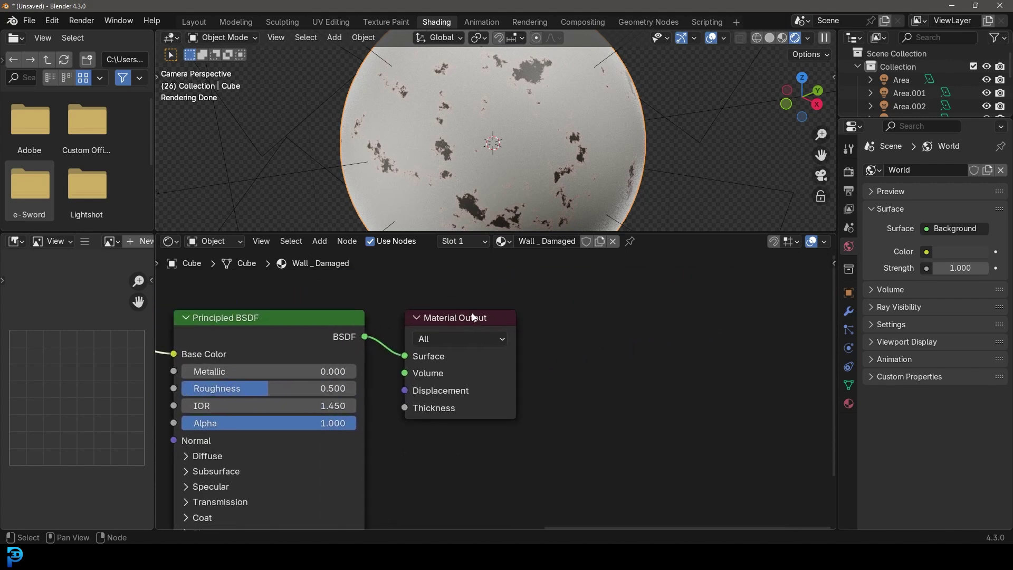
pyautogui.moveTo(454, 312); pyautogui.dragTo(681, 329)
pyautogui.hotkey('shift', 'a')
pyautogui.write('displ')
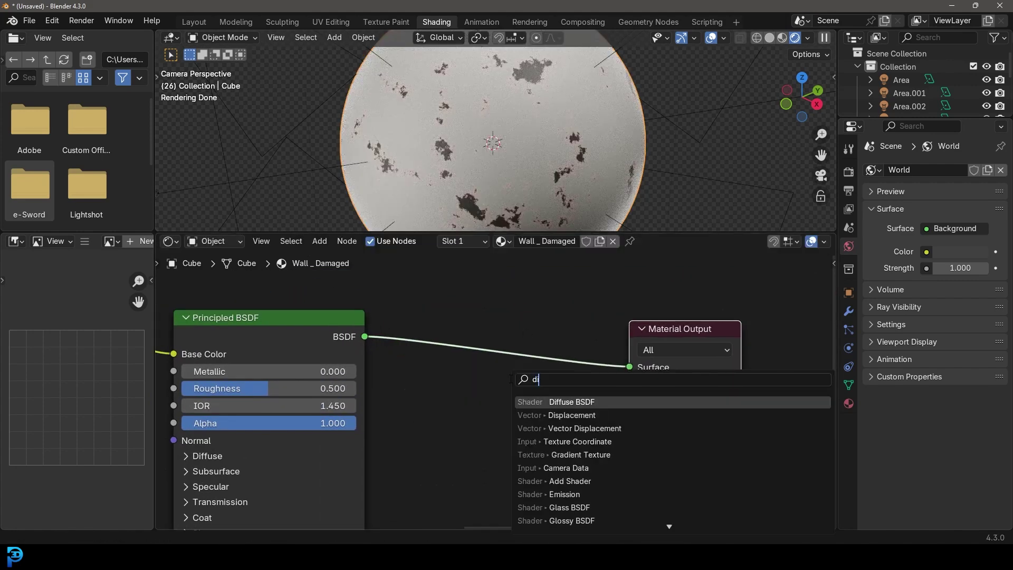
pyautogui.click(558, 400)
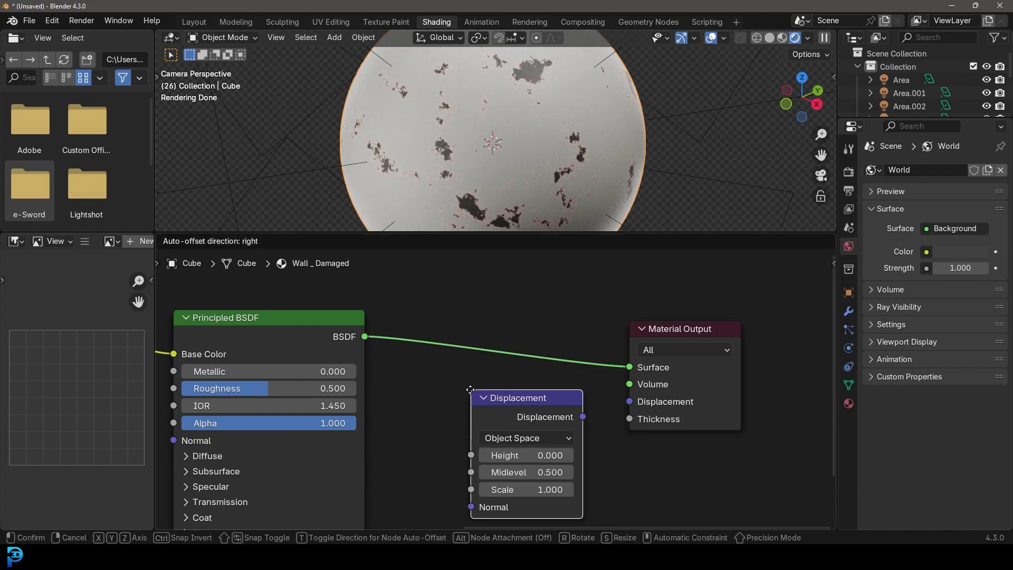
pyautogui.click(569, 401)
pyautogui.moveTo(578, 416); pyautogui.dragTo(628, 402)
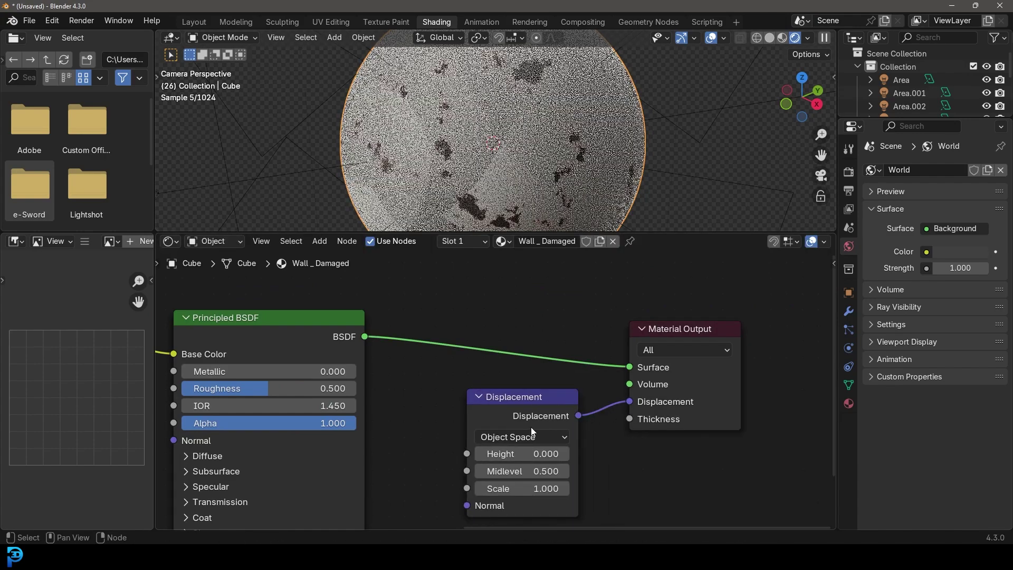
# Add a second Color Ramp below the first one and link its Color output to the Displacement node's Height.
pyautogui.moveTo(471, 413); pyautogui.dragTo(561, 301, button='middle')
pyautogui.hotkey('shift', 'a')
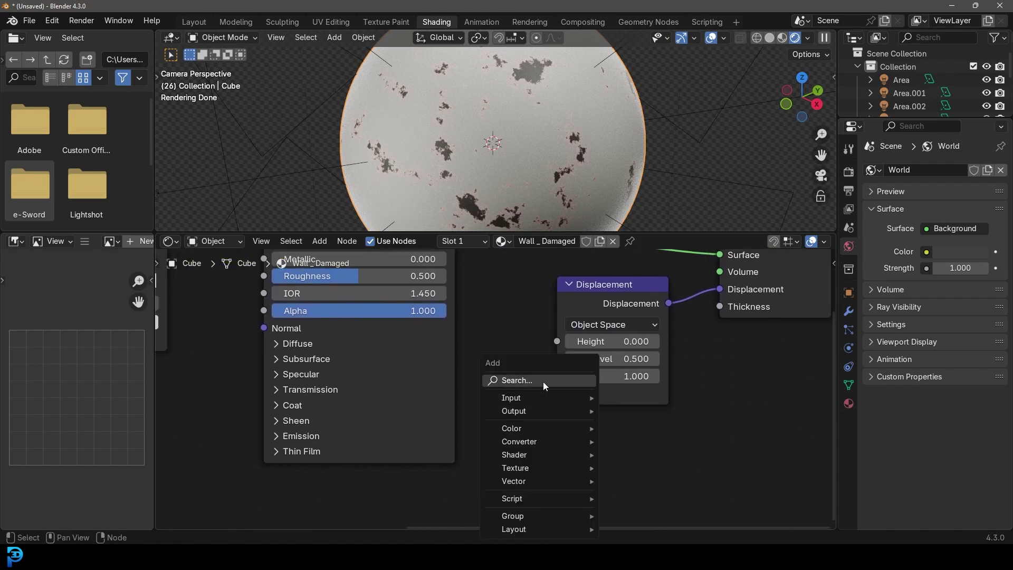
pyautogui.click(543, 381)
pyautogui.write('color ram')
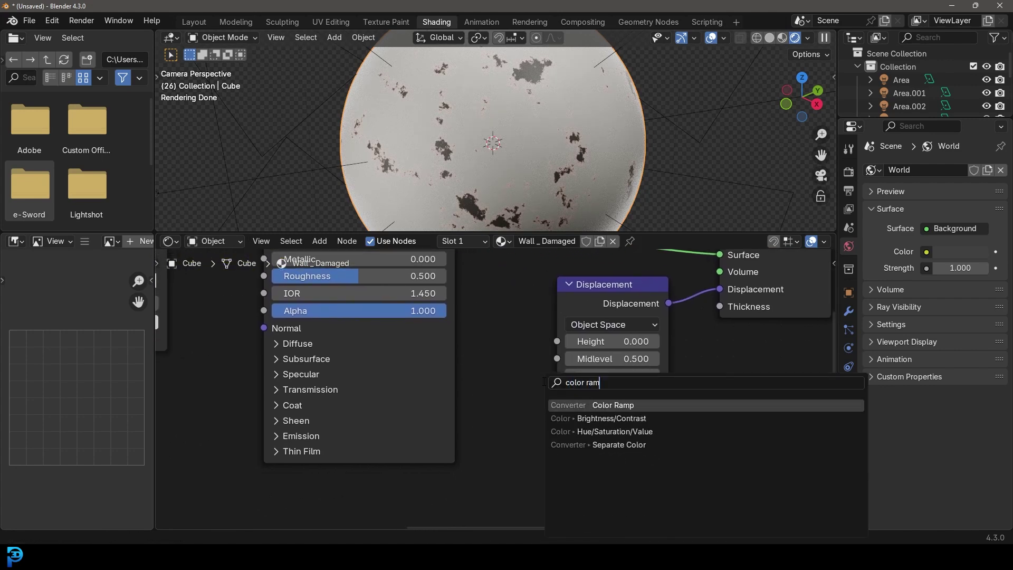
pyautogui.press('Return')
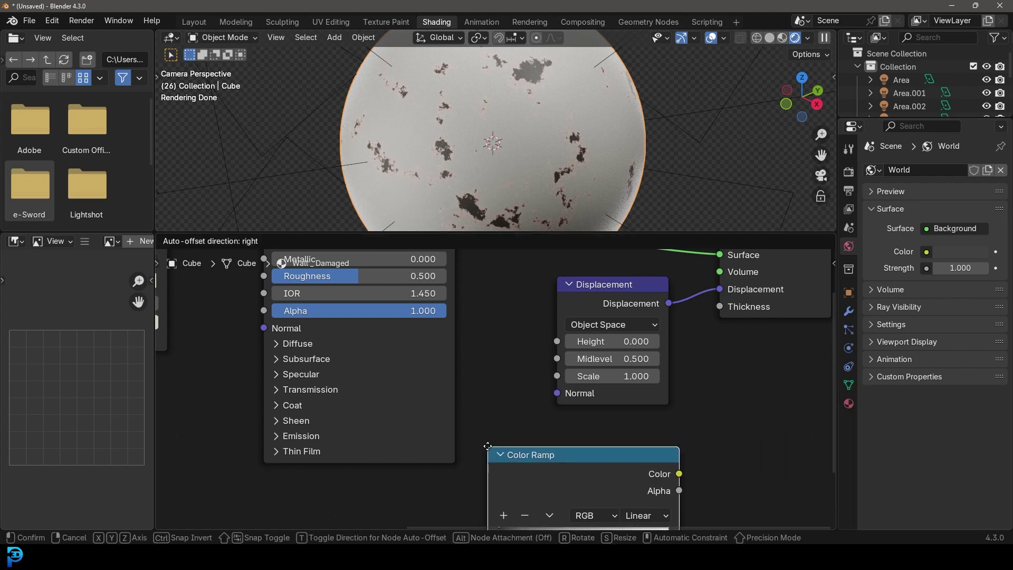
pyautogui.click(504, 453)
pyautogui.scroll(-2, 504, 453)
pyautogui.moveTo(499, 428); pyautogui.dragTo(625, 409, button='middle')
pyautogui.moveTo(665, 428); pyautogui.dragTo(661, 352)
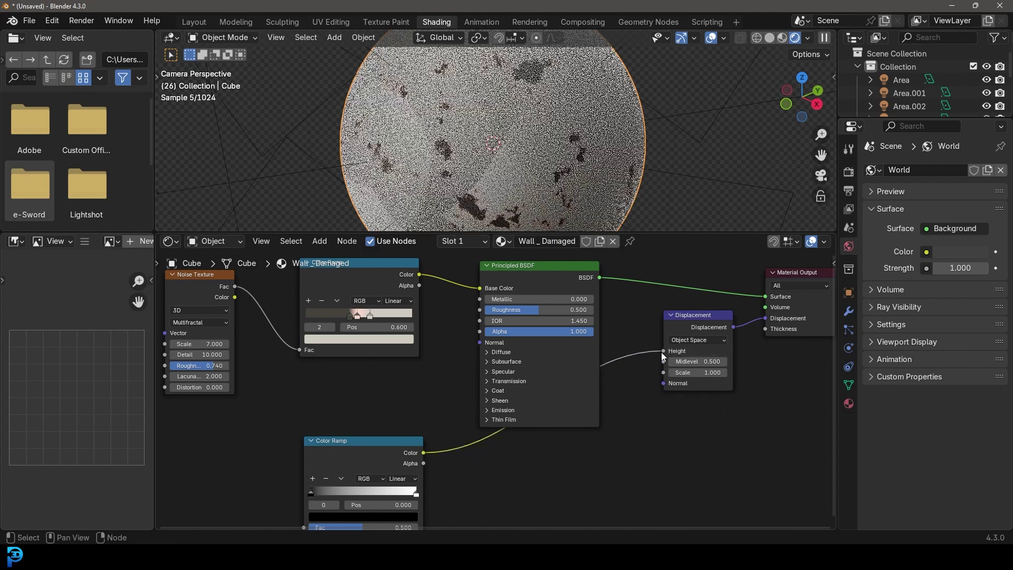
# Move the Noise Texture farther from the Color Ramps and link its Fac output to the lower Color Ramp's Fac.
pyautogui.moveTo(310, 446); pyautogui.dragTo(524, 460, button='middle')
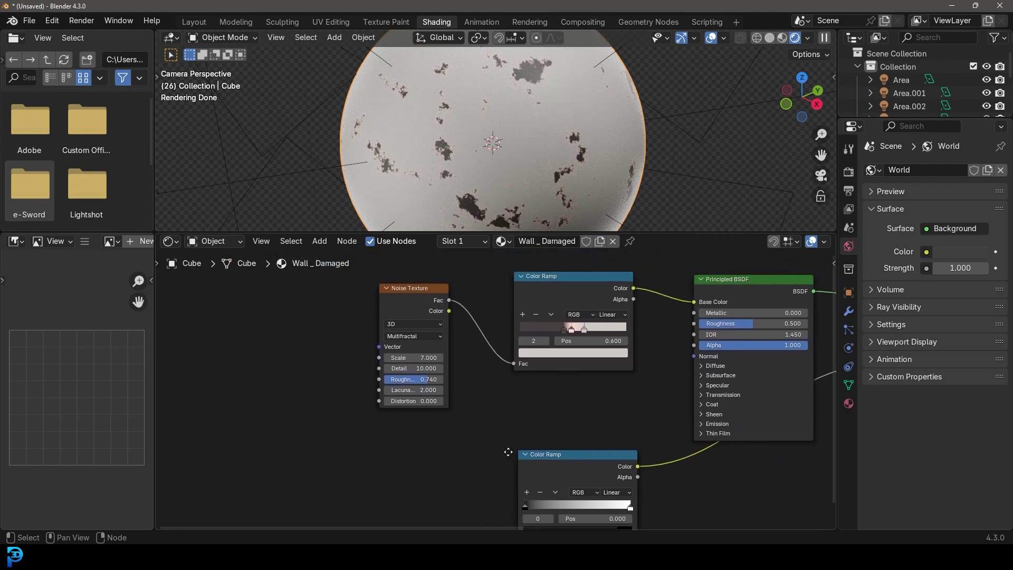
pyautogui.moveTo(406, 303); pyautogui.dragTo(304, 311)
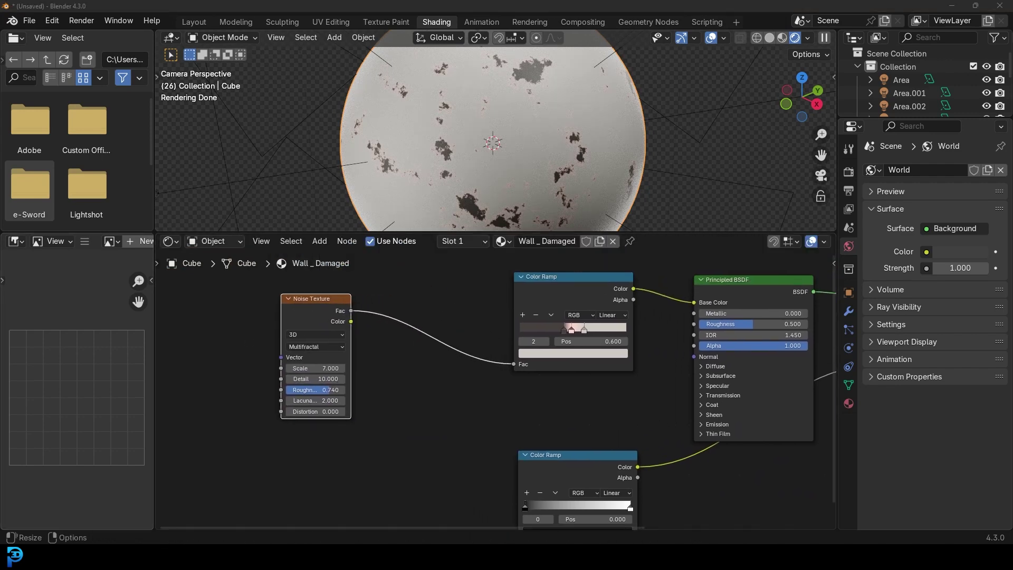
pyautogui.moveTo(430, 407); pyautogui.dragTo(289, 382, button='middle')
pyautogui.moveTo(198, 290); pyautogui.dragTo(379, 442)
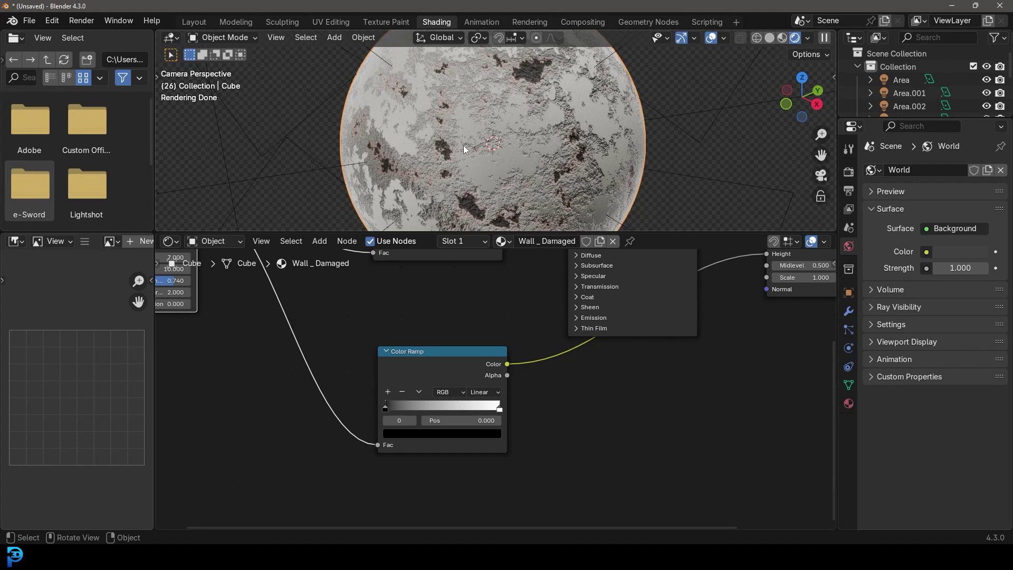
# Move the lower Color Ramp's black stop to position 0.133 and lighten it to dark grey.
pyautogui.scroll(2, 467, 353)
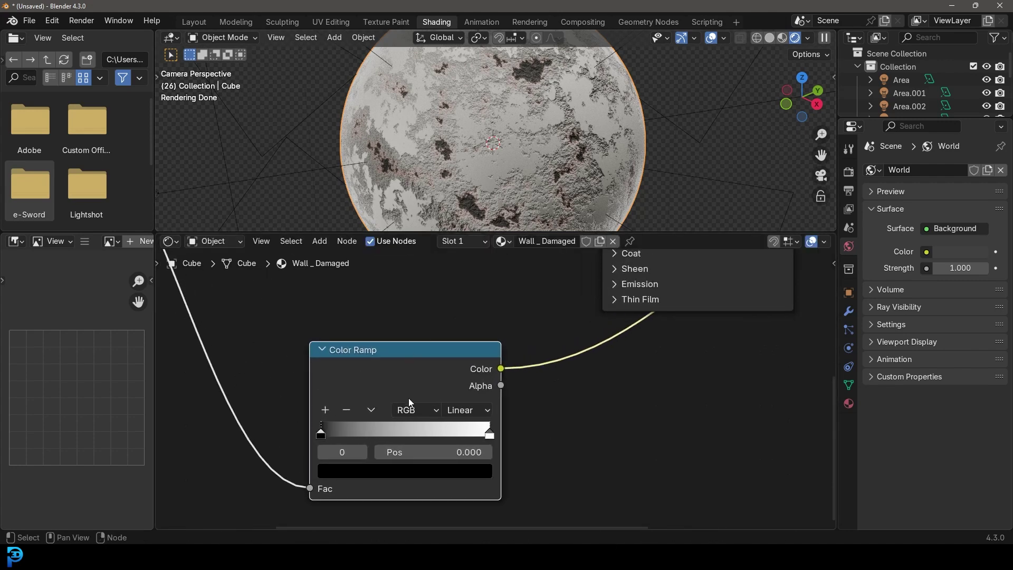
pyautogui.scroll(2, 454, 345)
pyautogui.moveTo(430, 338); pyautogui.dragTo(399, 344, button='middle')
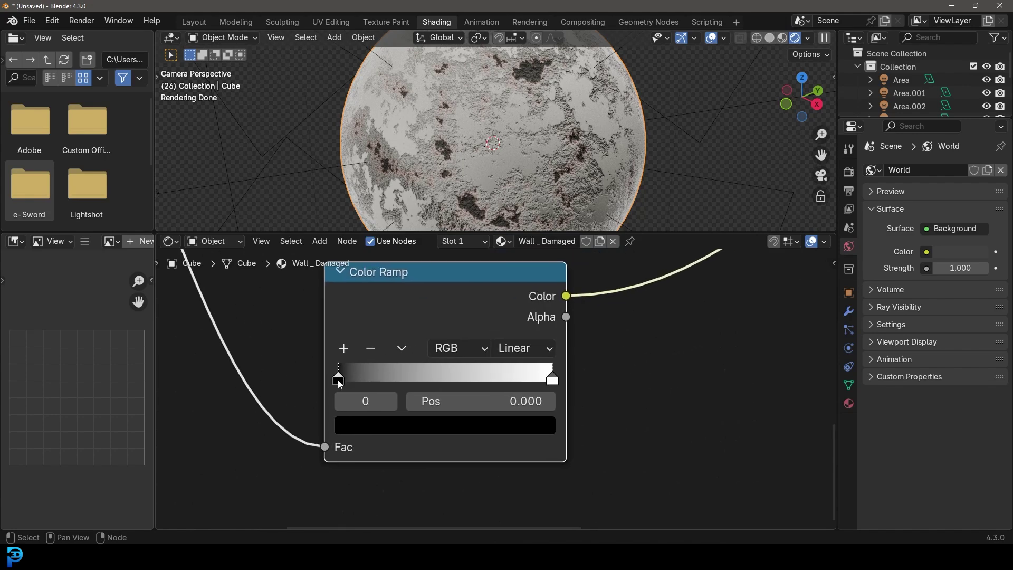
pyautogui.moveTo(339, 383); pyautogui.dragTo(363, 384)
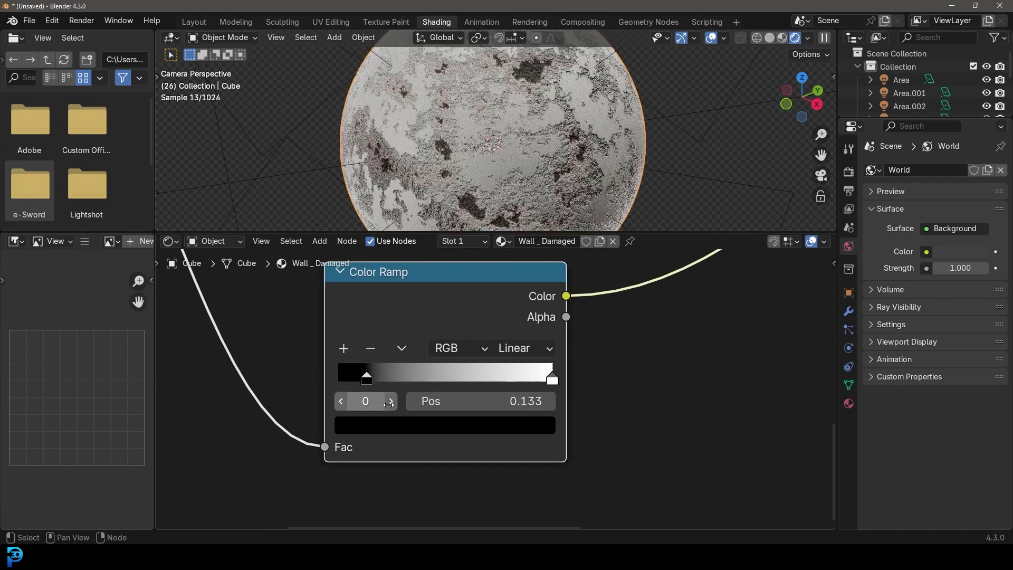
pyautogui.click(431, 426)
pyautogui.moveTo(519, 252); pyautogui.dragTo(518, 232)
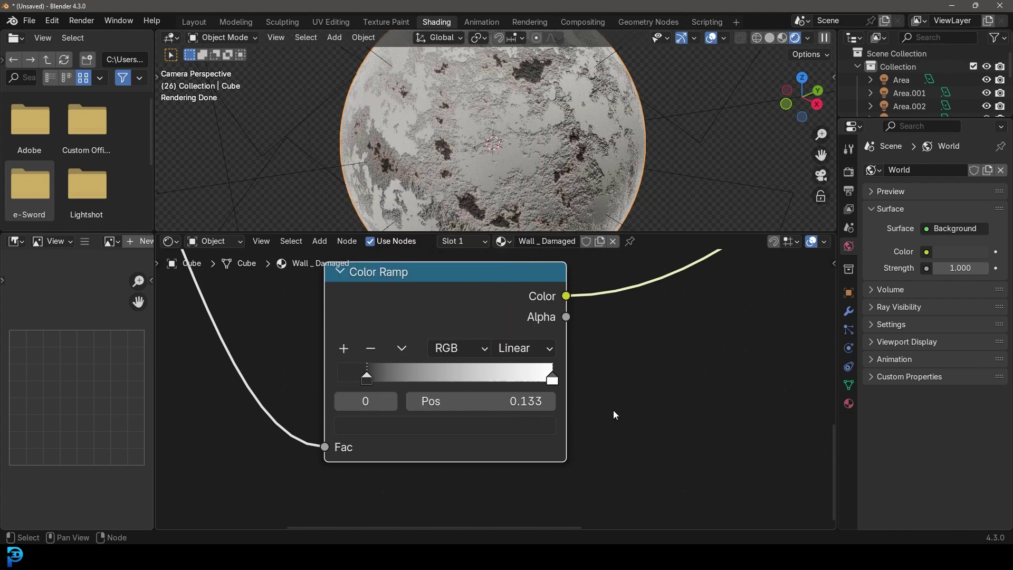
pyautogui.click(444, 423)
pyautogui.moveTo(520, 231); pyautogui.dragTo(520, 226)
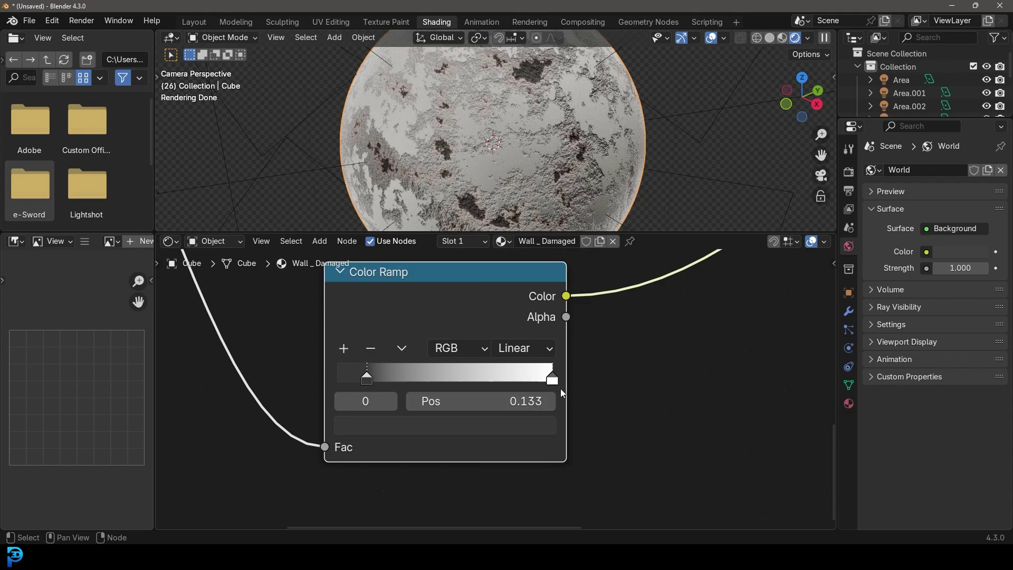
# Move the lower Color Ramp's white stop to position 0.677 and darken it to a medium grey.
pyautogui.moveTo(552, 381); pyautogui.dragTo(483, 384)
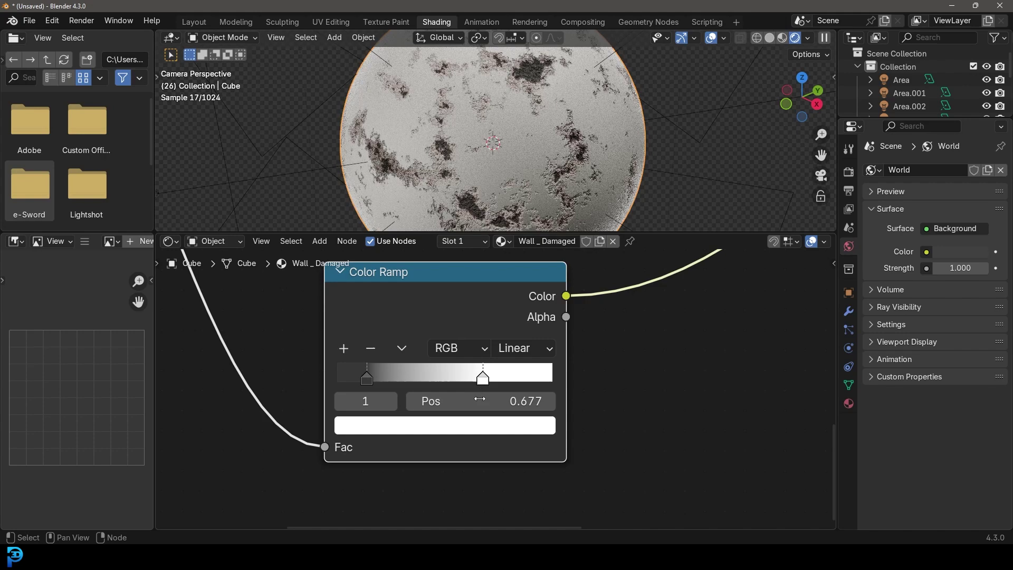
pyautogui.click(486, 428)
pyautogui.moveTo(520, 136); pyautogui.dragTo(518, 173)
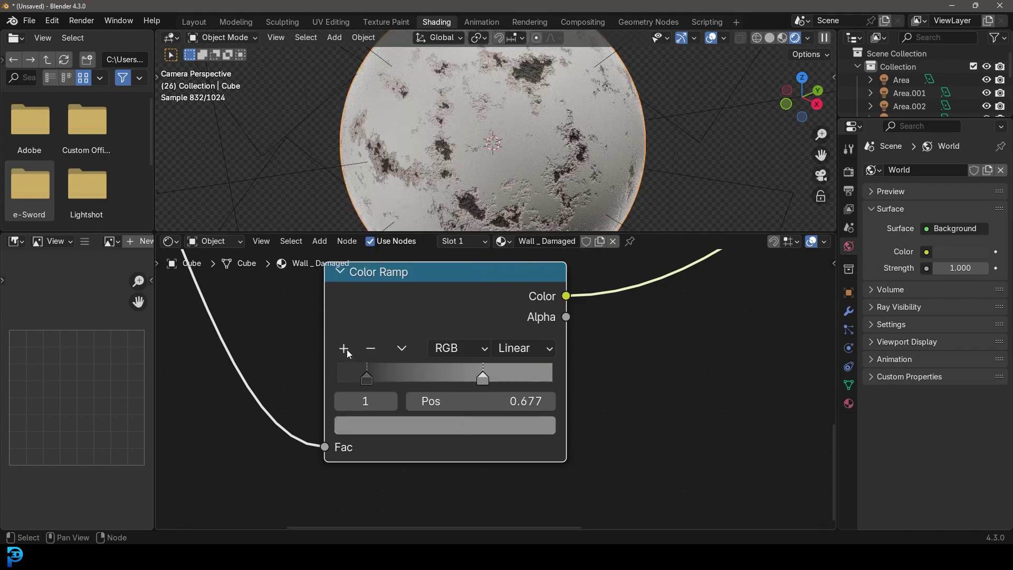
# Add a third stop to the lower Color Ramp, color it white, and place it at position 0.960.
pyautogui.click(343, 348)
pyautogui.moveTo(427, 378); pyautogui.dragTo(533, 380)
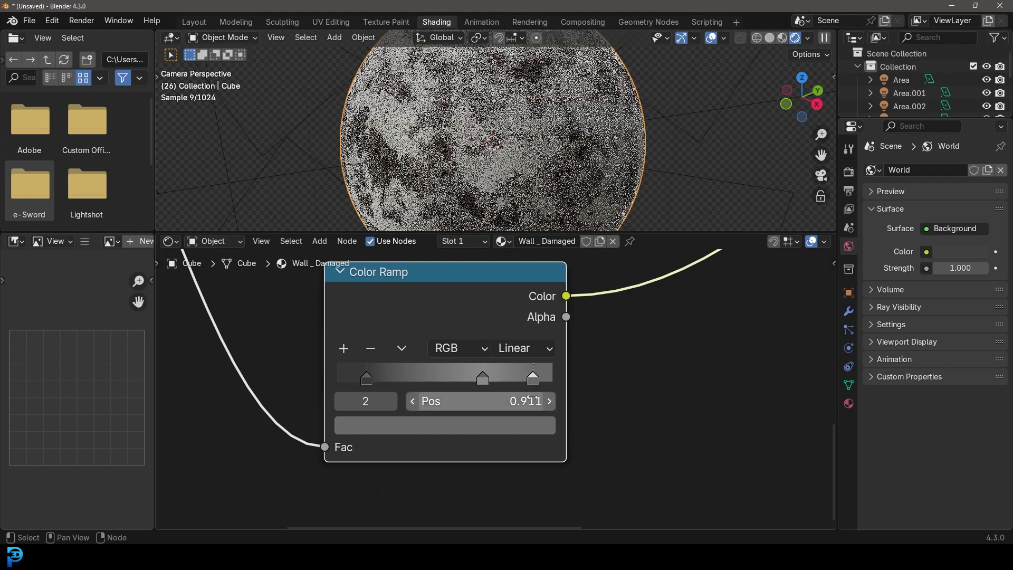
pyautogui.click(531, 431)
pyautogui.moveTo(518, 206); pyautogui.dragTo(563, 112)
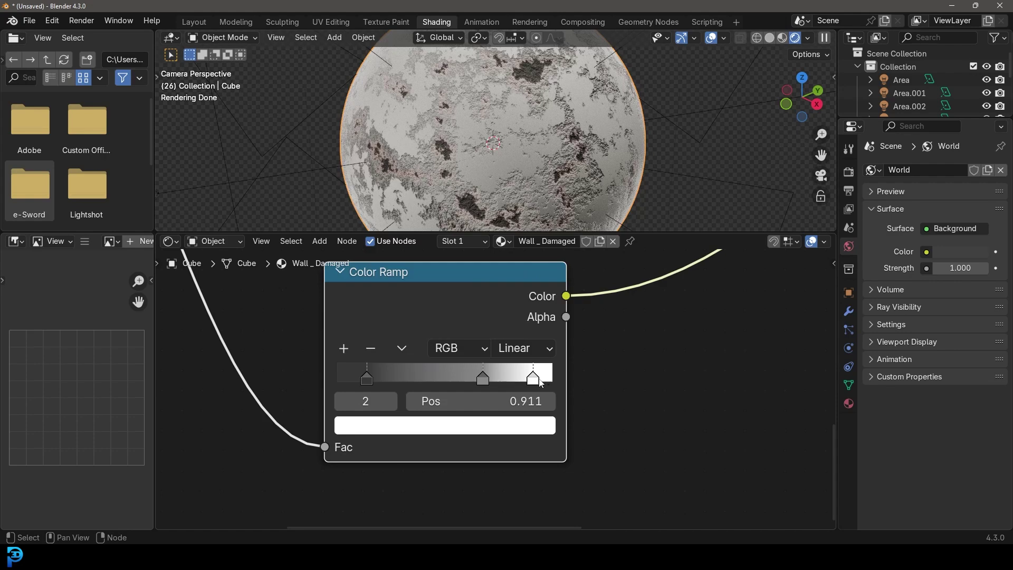
pyautogui.moveTo(540, 382); pyautogui.dragTo(551, 382)
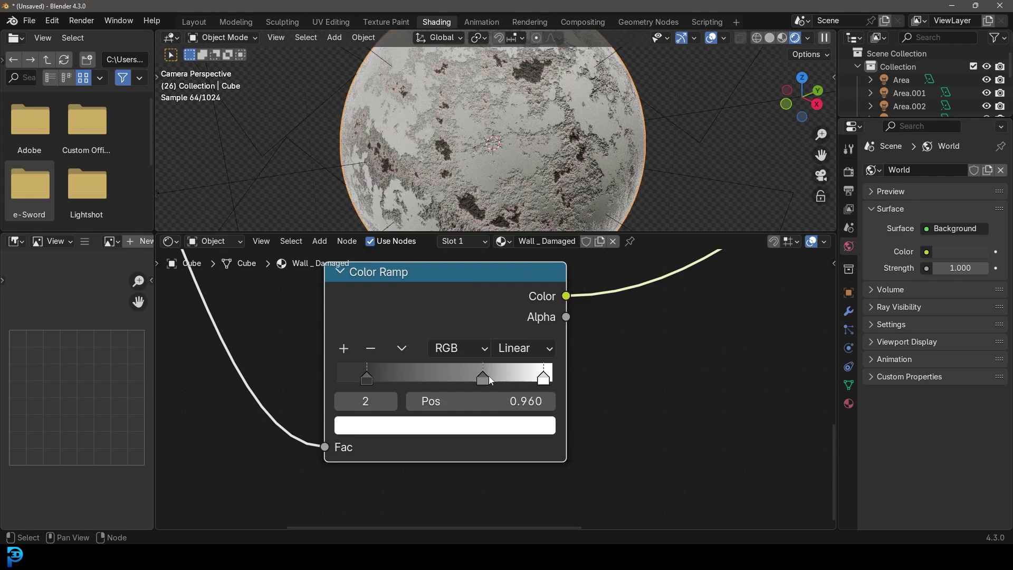
# Adjust the lower Color Ramp's stops: dark stop to 0.144, middle grey stop closer to the dark one, white stop to 0.904.
pyautogui.click(485, 378)
pyautogui.moveTo(486, 377); pyautogui.dragTo(479, 376)
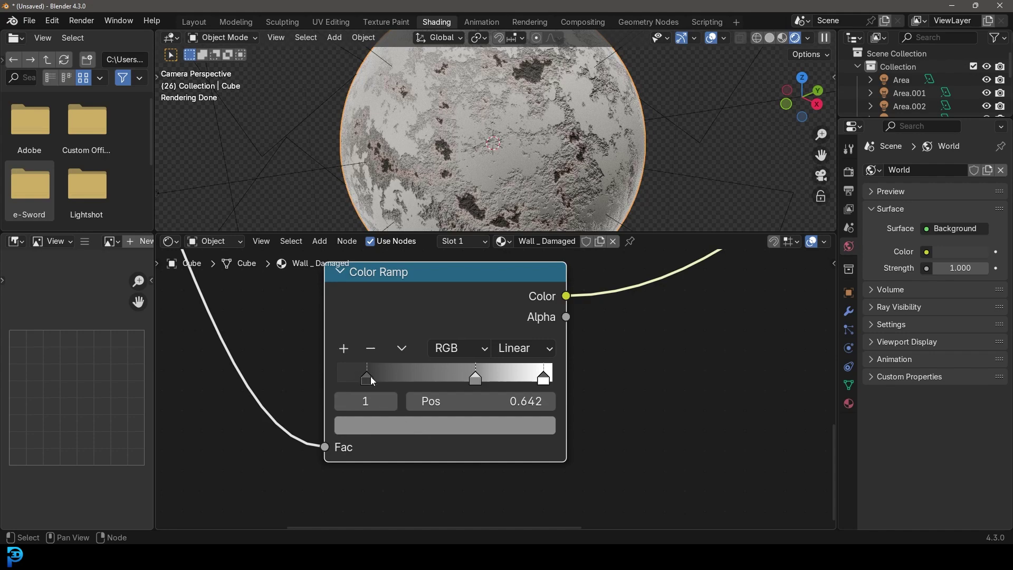
pyautogui.moveTo(371, 376); pyautogui.dragTo(374, 376)
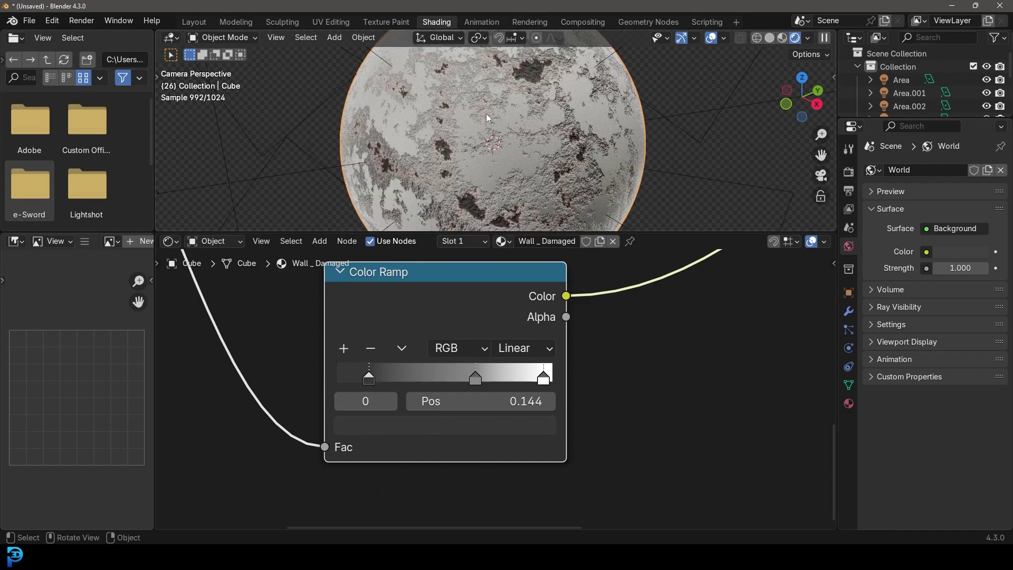
pyautogui.moveTo(478, 372); pyautogui.dragTo(452, 381)
pyautogui.moveTo(553, 382); pyautogui.dragTo(522, 379)
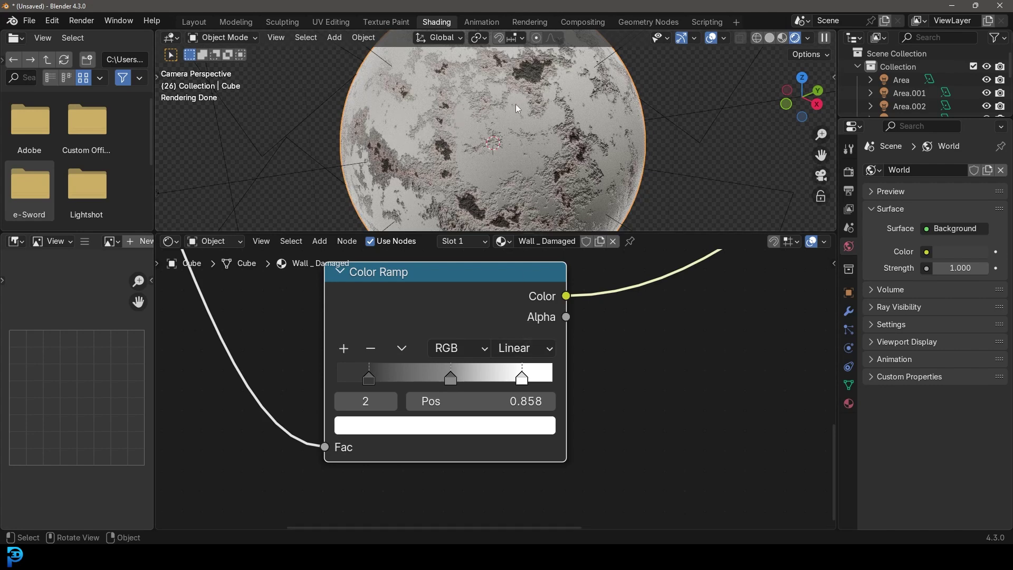
pyautogui.moveTo(522, 379)
pyautogui.mouseDown()
pyautogui.moveTo(496, 380)
pyautogui.moveTo(531, 379)
pyautogui.mouseUp()
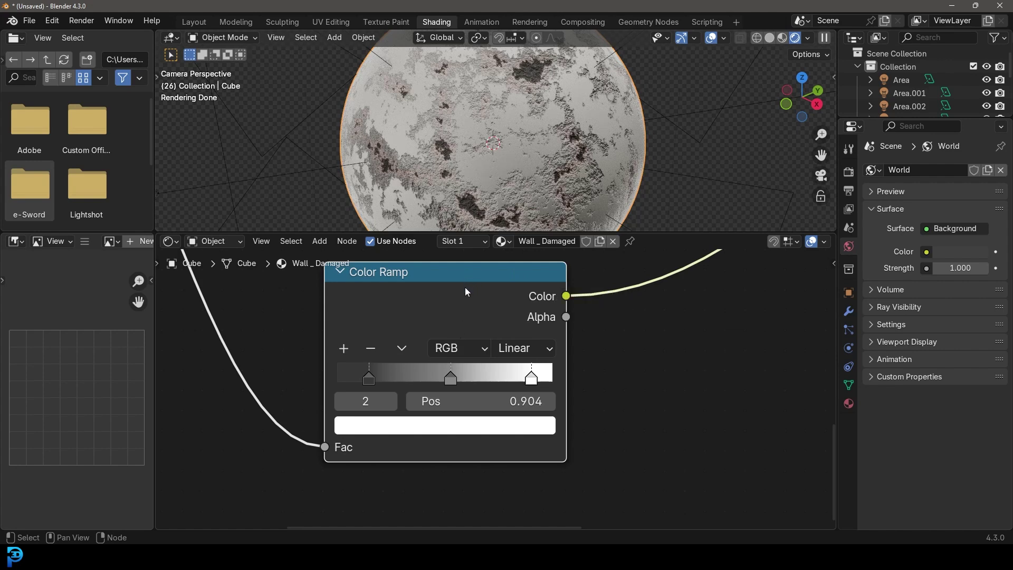
# Duplicate the lower Color Ramp, place the copy directly above it, and link the Noise Texture's Fac output to the copy's Fac.
pyautogui.moveTo(423, 290); pyautogui.dragTo(443, 398, button='middle')
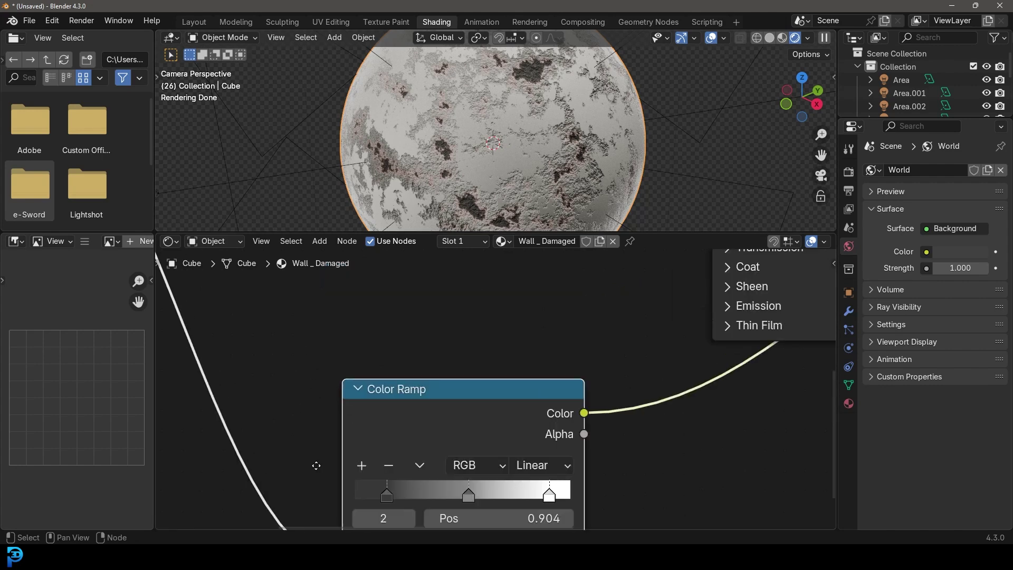
pyautogui.scroll(-2, 384, 403)
pyautogui.scroll(-2, 384, 403)
pyautogui.hotkey('shift', 'd')
pyautogui.click(389, 435)
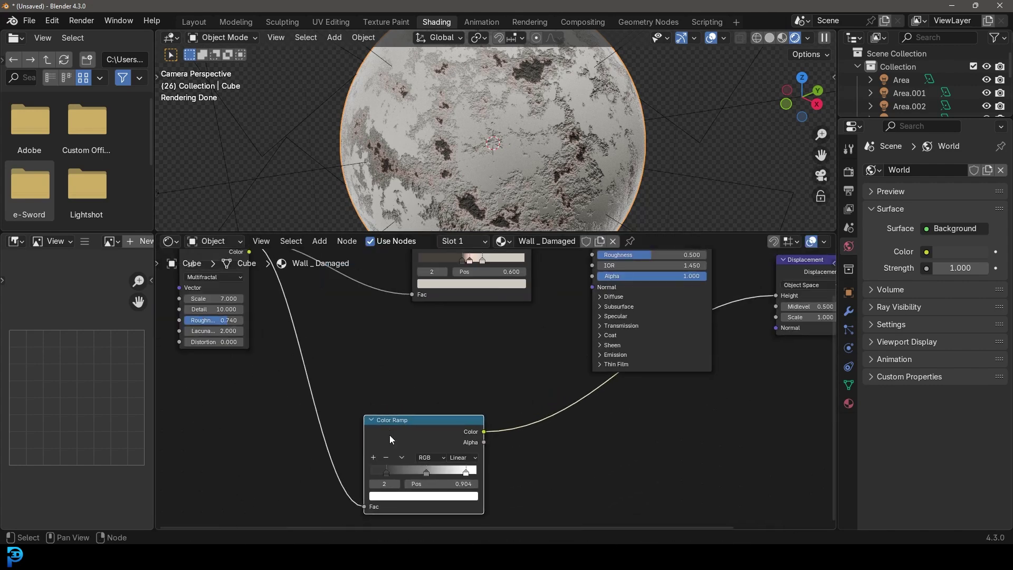
pyautogui.moveTo(390, 434); pyautogui.dragTo(390, 324)
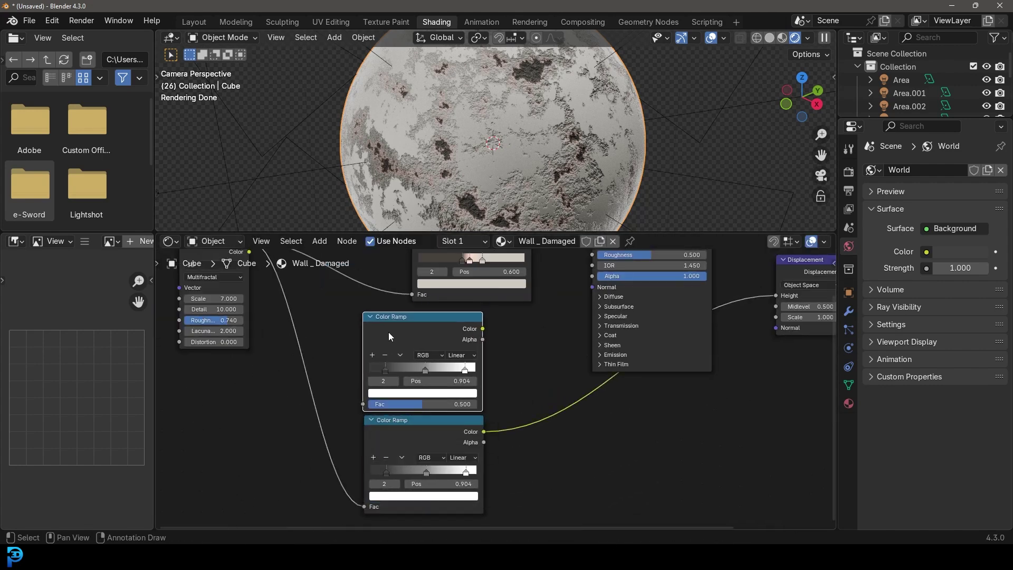
pyautogui.moveTo(319, 316); pyautogui.dragTo(387, 366, button='middle')
pyautogui.moveTo(317, 292); pyautogui.dragTo(432, 448)
# Merge the noise links feeding the two lower Color Ramps with a reroute point and position it beside their Fac inputs.
pyautogui.scroll(2, 432, 448)
pyautogui.moveTo(417, 422); pyautogui.dragTo(426, 379, button='middle')
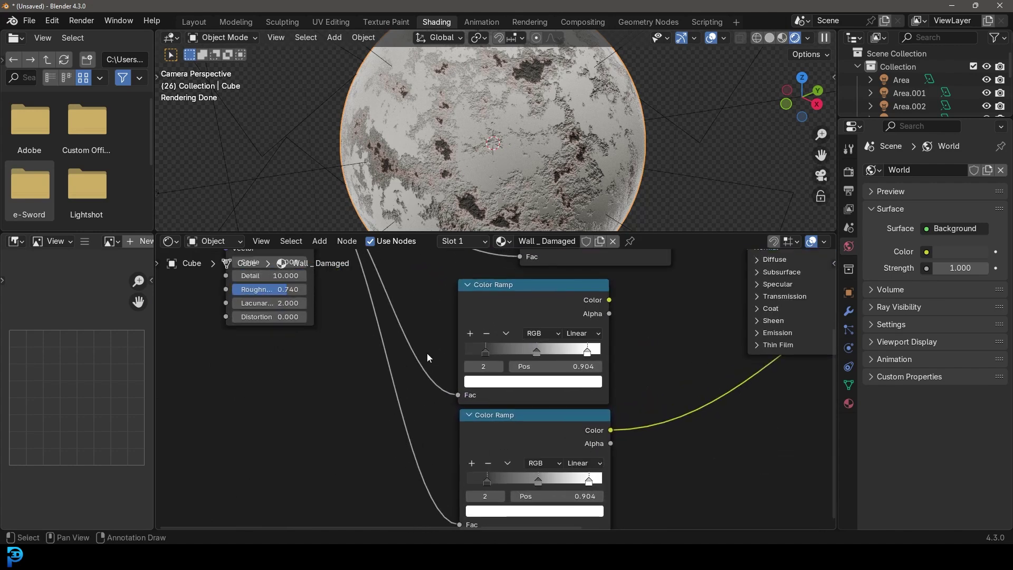
pyautogui.keyDown('shift'); pyautogui.moveTo(431, 303); pyautogui.dragTo(374, 376, button='right'); pyautogui.keyUp('shift')
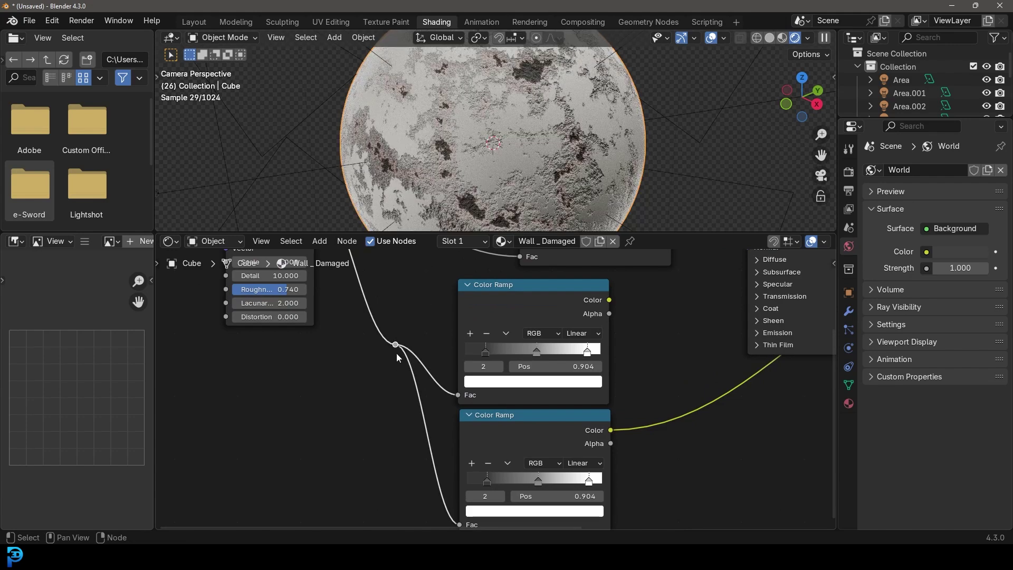
pyautogui.moveTo(397, 353); pyautogui.dragTo(418, 483)
# Add a Bump node, link the duplicated Color Ramp's Color to its Height, and its Normal output to the Principled BSDF's Normal.
pyautogui.moveTo(616, 366); pyautogui.dragTo(450, 443, button='middle')
pyautogui.scroll(1, 527, 381)
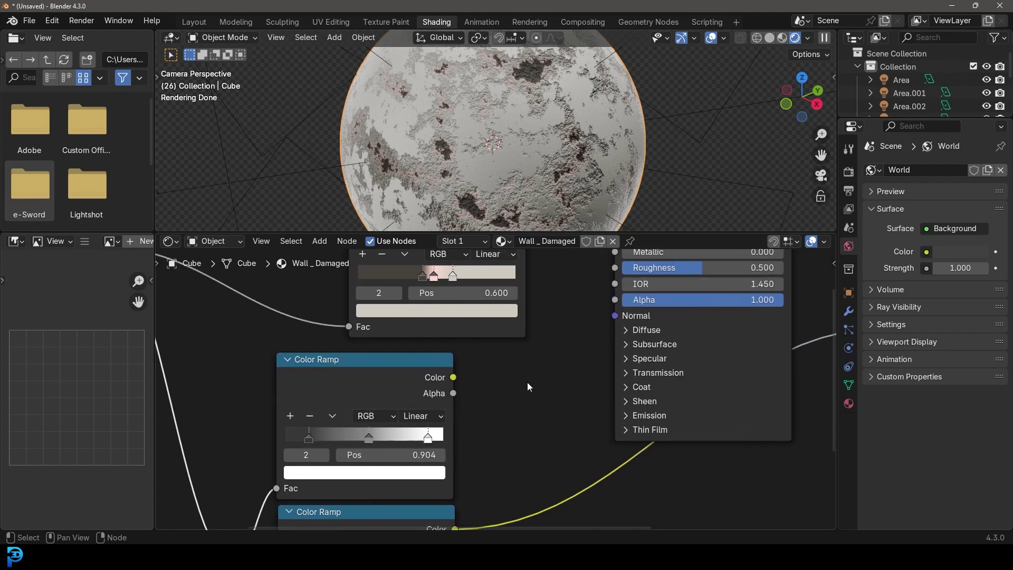
pyautogui.hotkey('shift', 'a')
pyautogui.click(537, 376)
pyautogui.write('bump')
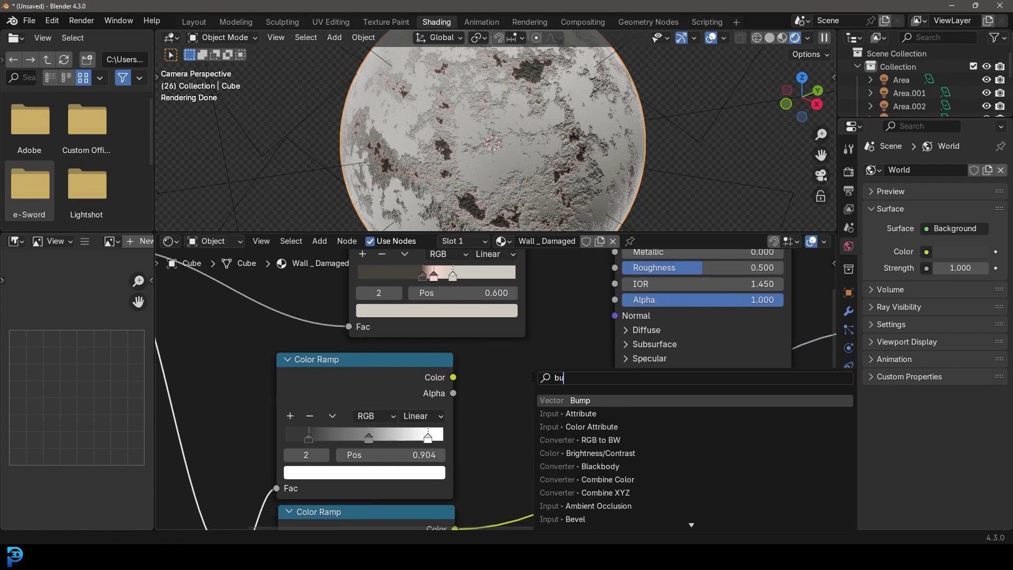
pyautogui.click(565, 400)
pyautogui.click(569, 378)
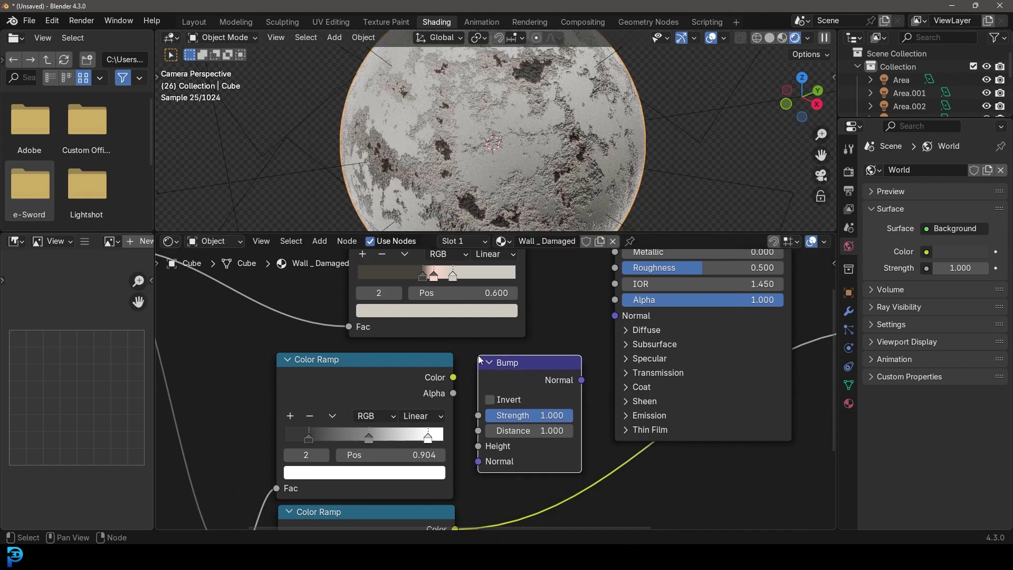
pyautogui.moveTo(454, 377); pyautogui.dragTo(478, 446)
pyautogui.moveTo(565, 393); pyautogui.dragTo(516, 445, button='middle')
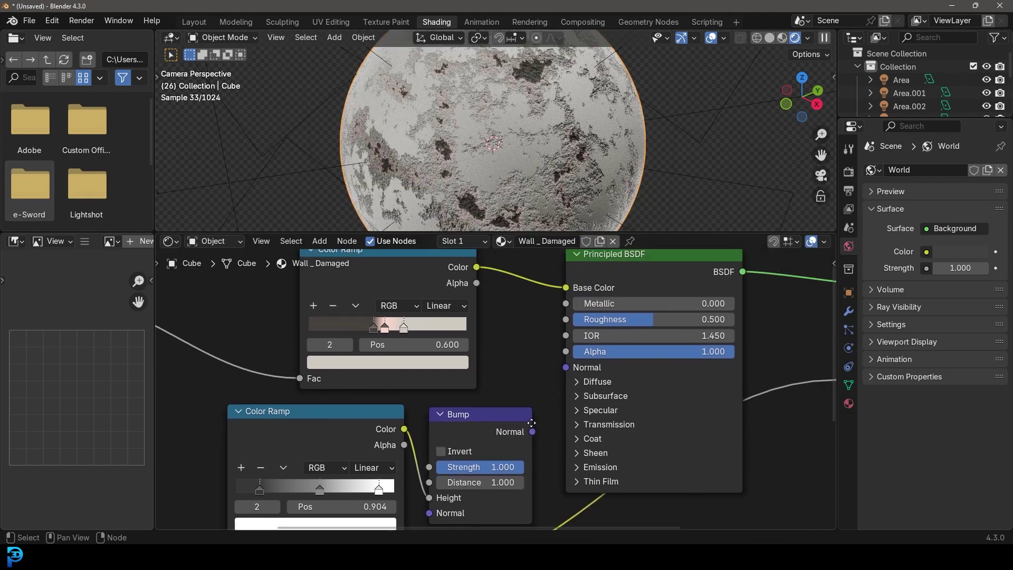
pyautogui.moveTo(531, 432); pyautogui.dragTo(565, 368)
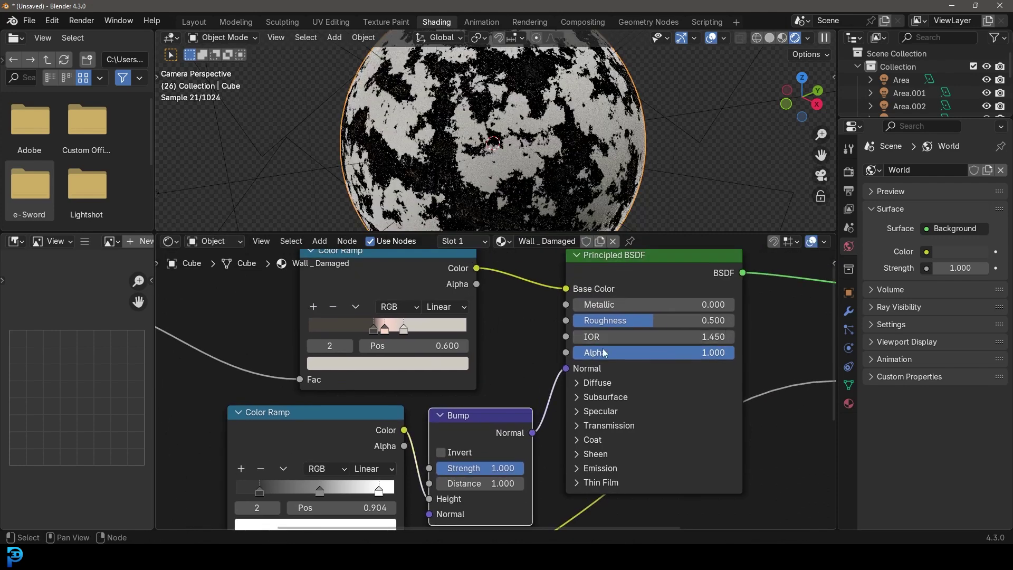
# Delete the middle stop of the Color Ramp feeding the Bump node, move its dark stop to 0.018, and color that stop white.
pyautogui.moveTo(531, 450); pyautogui.dragTo(603, 362, button='middle')
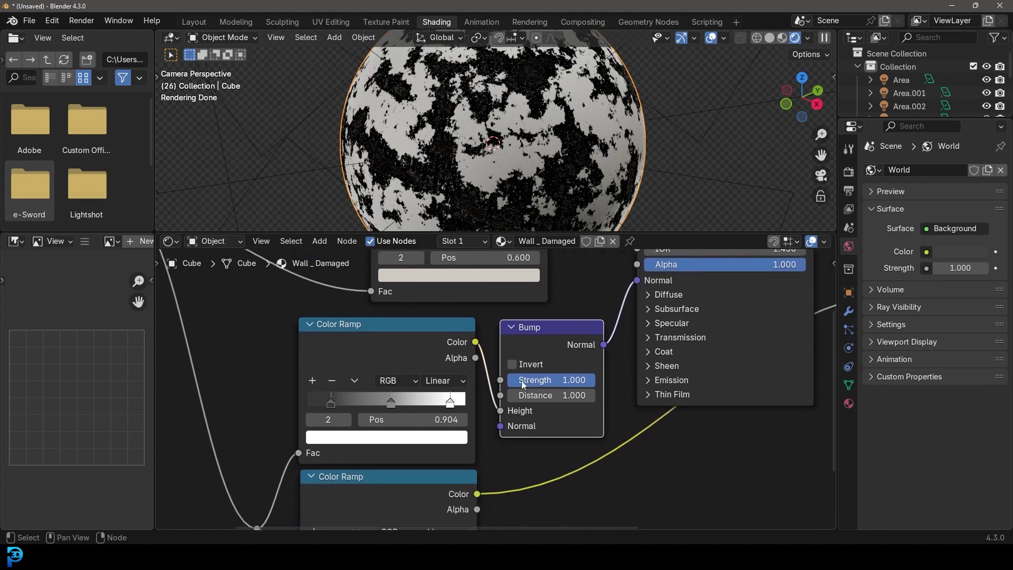
pyautogui.scroll(1, 448, 416)
pyautogui.click(413, 398)
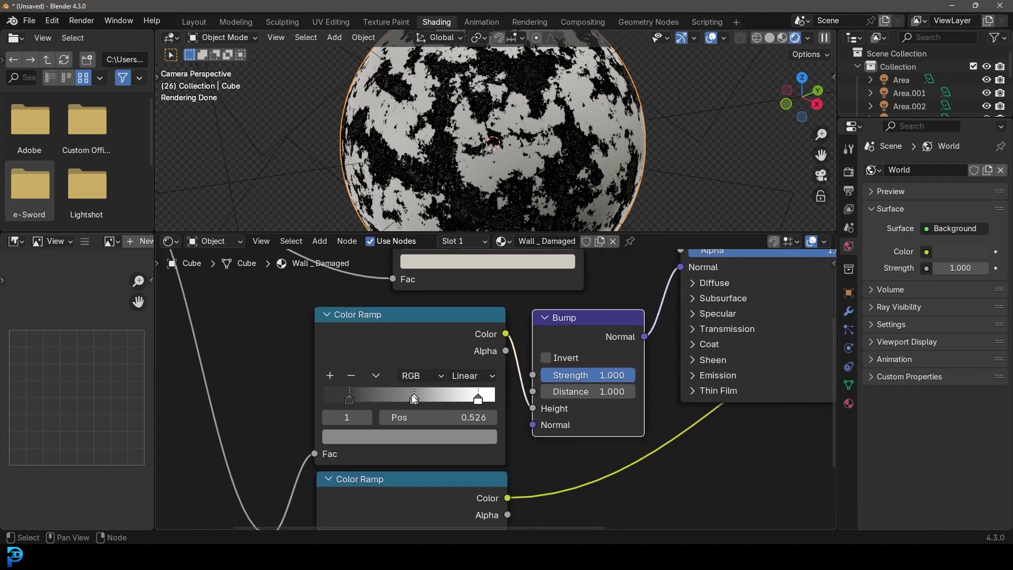
pyautogui.click(351, 375)
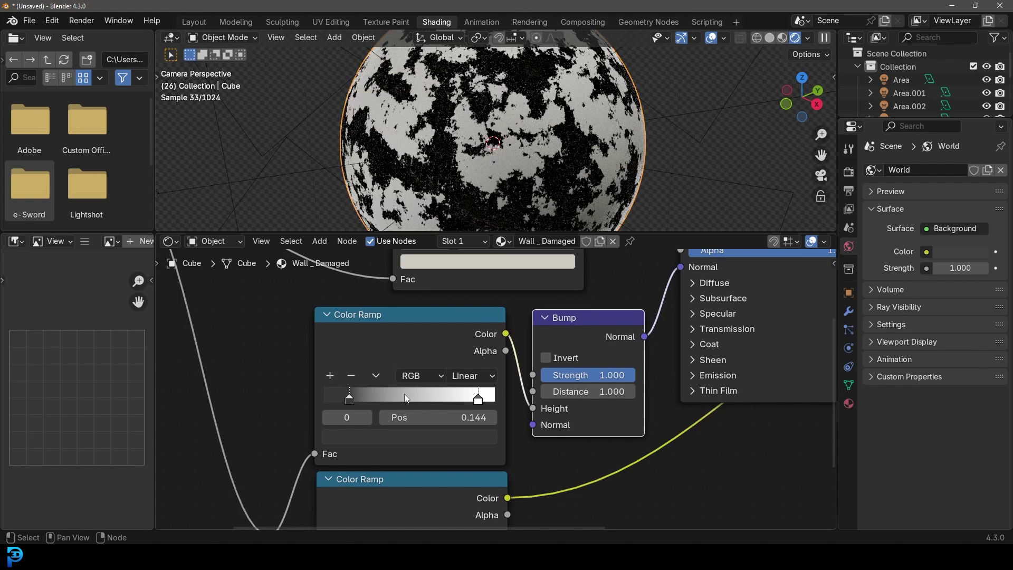
pyautogui.moveTo(350, 397); pyautogui.dragTo(328, 399)
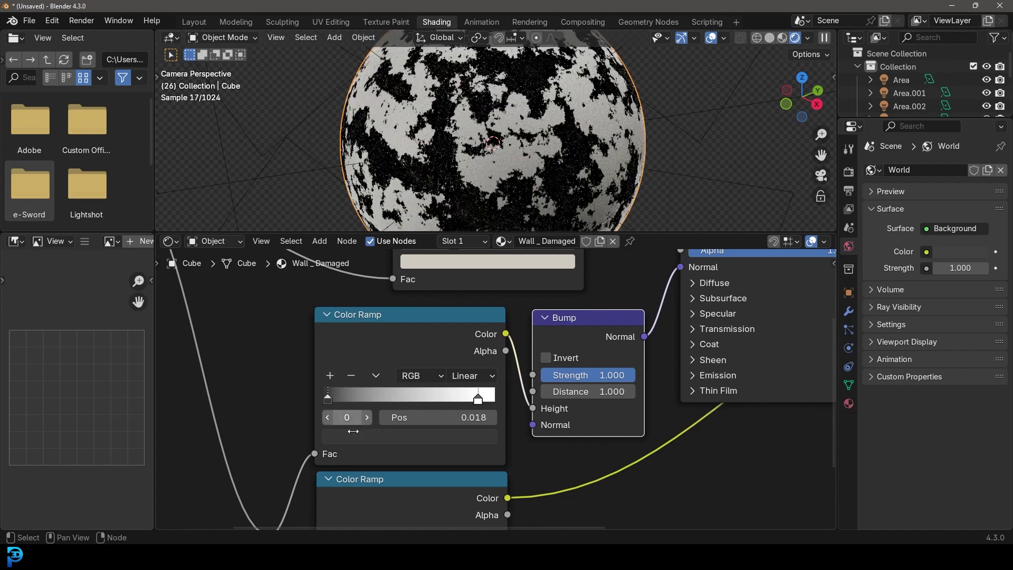
pyautogui.click(372, 437)
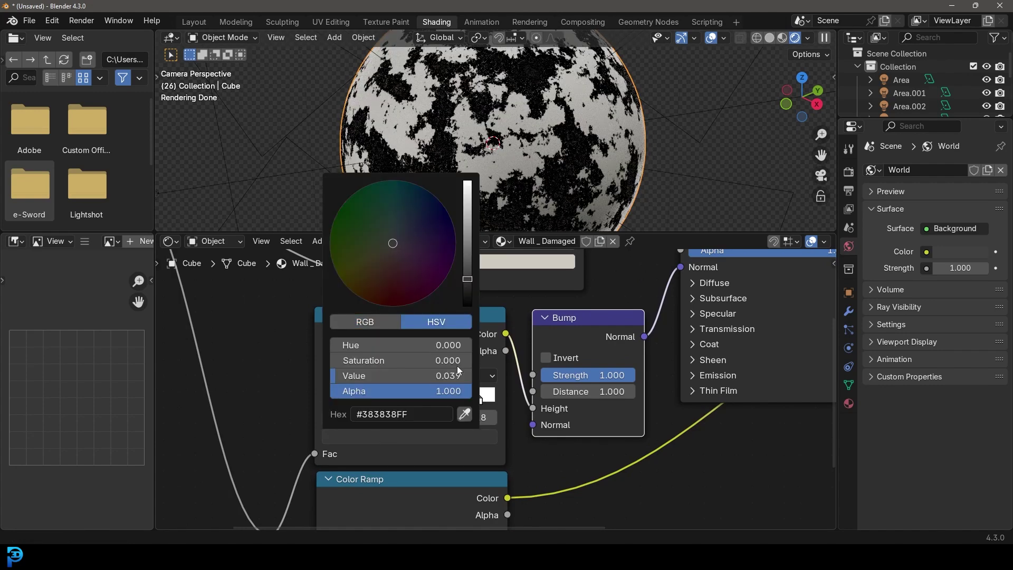
pyautogui.click(465, 193)
# Color the other stop of the bump's Color Ramp near black and place it at position 0.935.
pyautogui.click(478, 400)
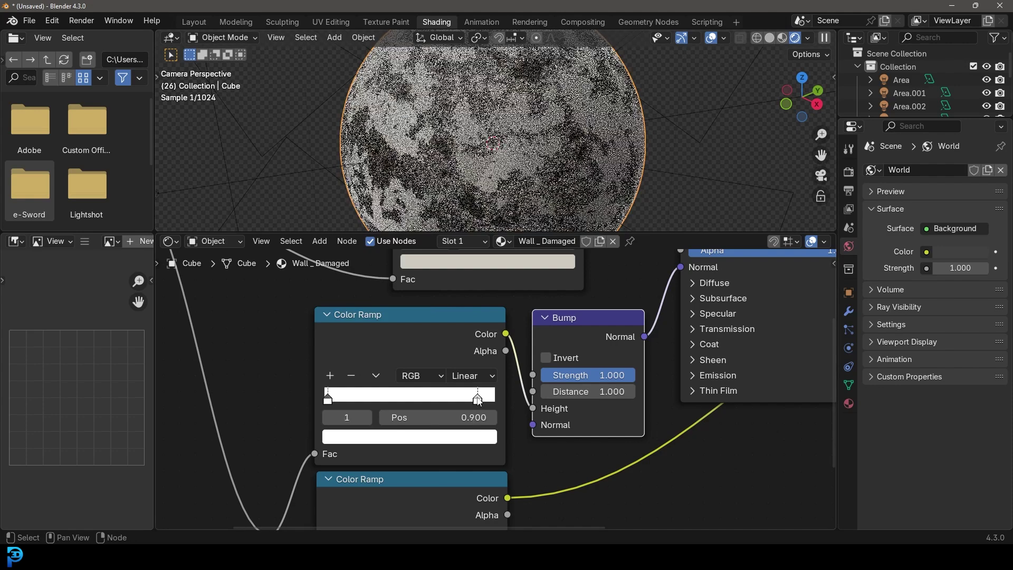
pyautogui.click(478, 438)
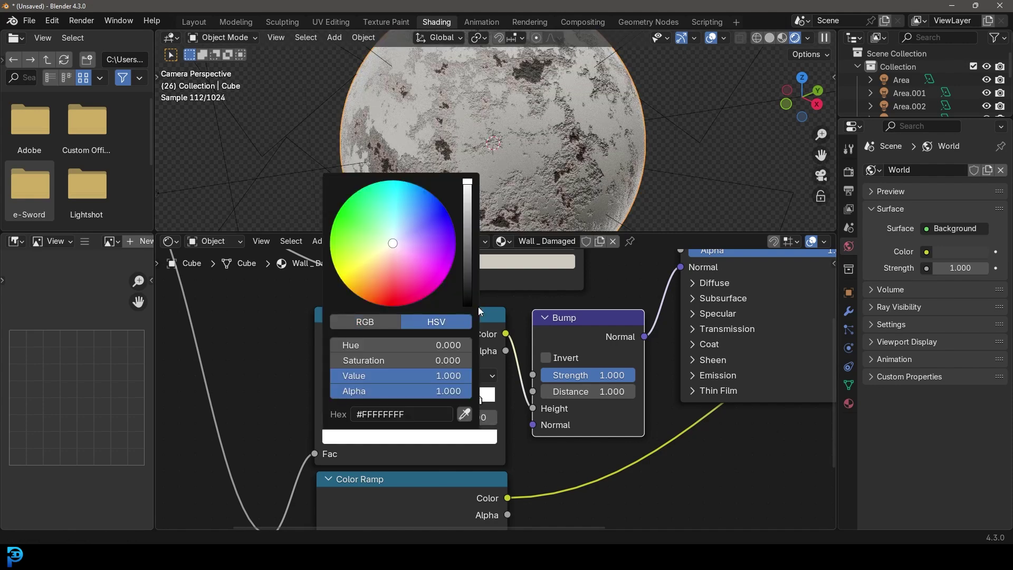
pyautogui.click(468, 304)
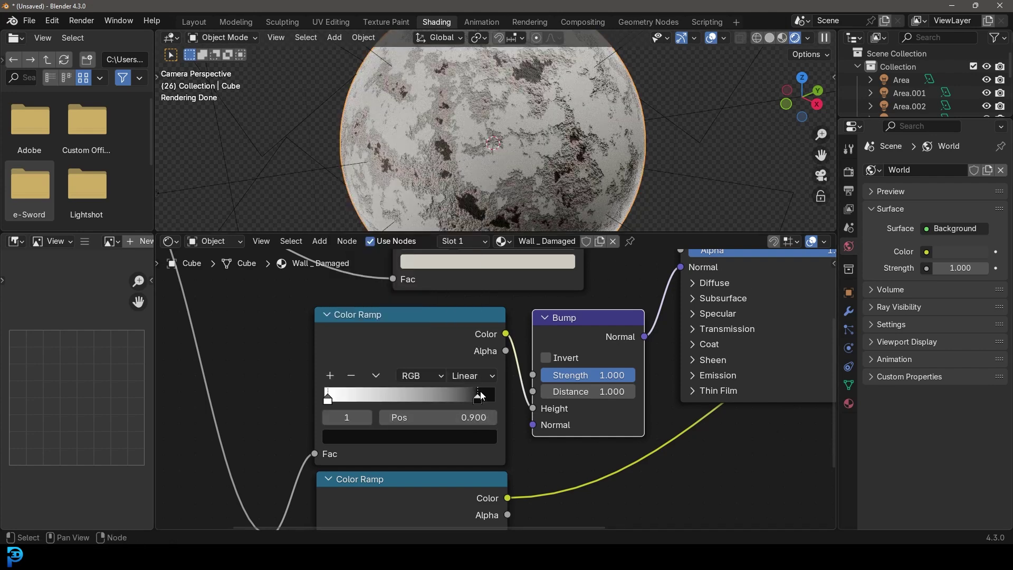
pyautogui.moveTo(481, 396); pyautogui.dragTo(486, 396)
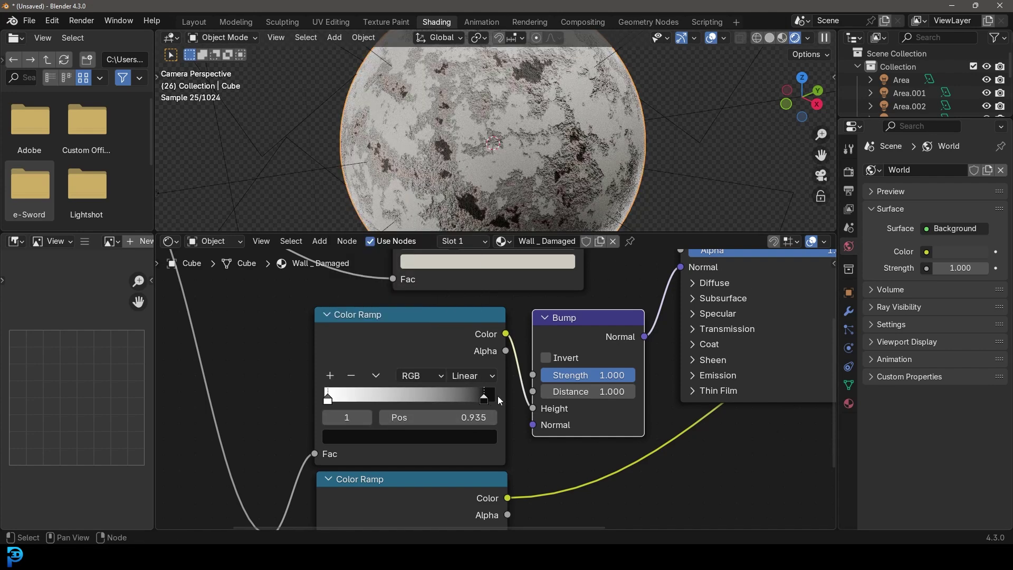
# Set the Bump node's Strength to 0.8.
pyautogui.click(591, 375)
pyautogui.write('0.8')
pyautogui.press('Return')
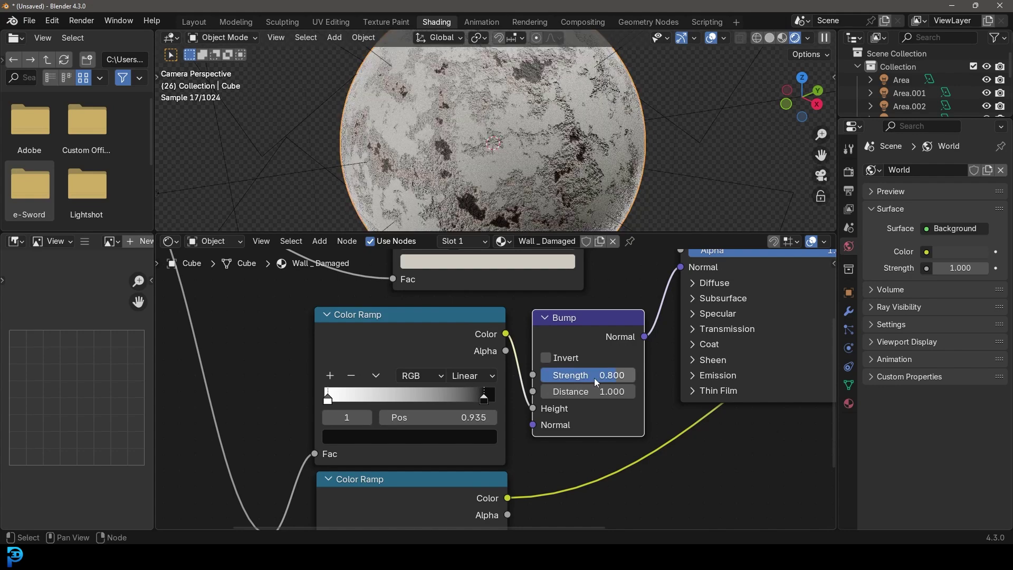
# Move the base color's Color Ramp up and to the left to clear space above the bump's Color Ramp.
pyautogui.scroll(-4, 594, 378)
pyautogui.scroll(2, 473, 359)
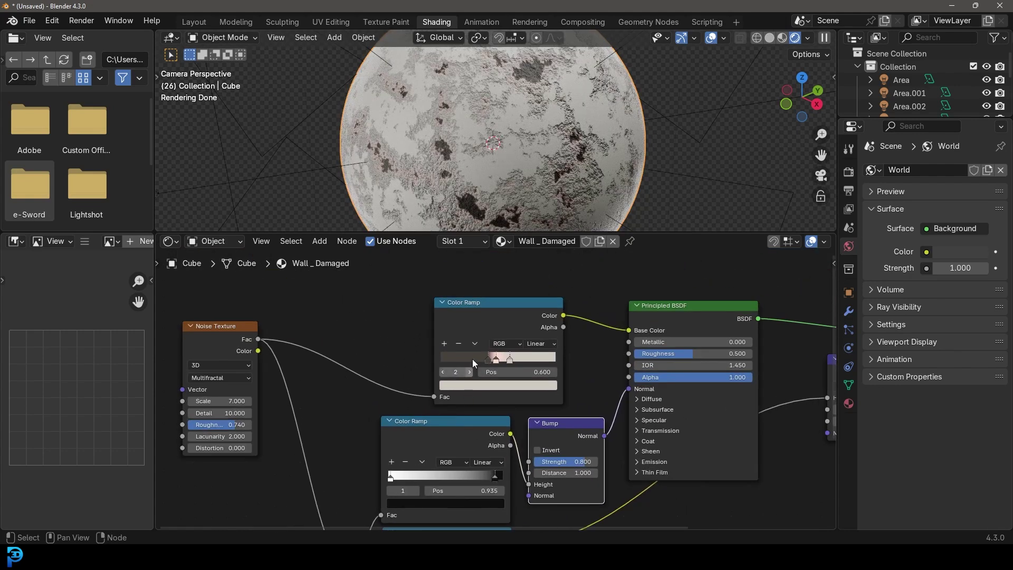
pyautogui.moveTo(475, 302); pyautogui.dragTo(420, 296)
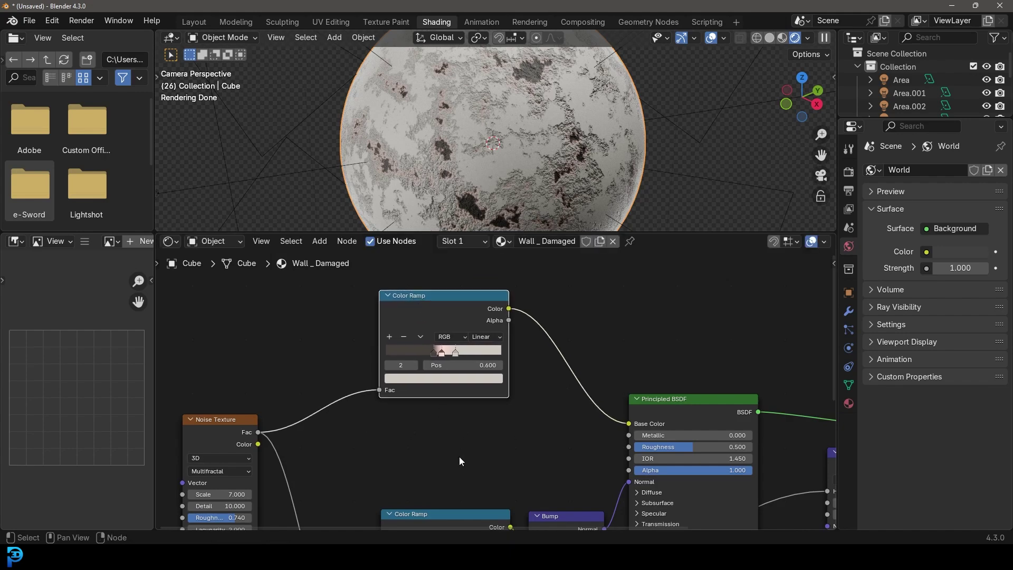
# Duplicate the bump's Color Ramp above it, feed the copy from the Noise Texture's Fac, and link its Color to the Principled BSDF's Roughness.
pyautogui.moveTo(459, 461); pyautogui.dragTo(442, 365, button='middle')
pyautogui.click(407, 416)
pyautogui.hotkey('shift', 'd')
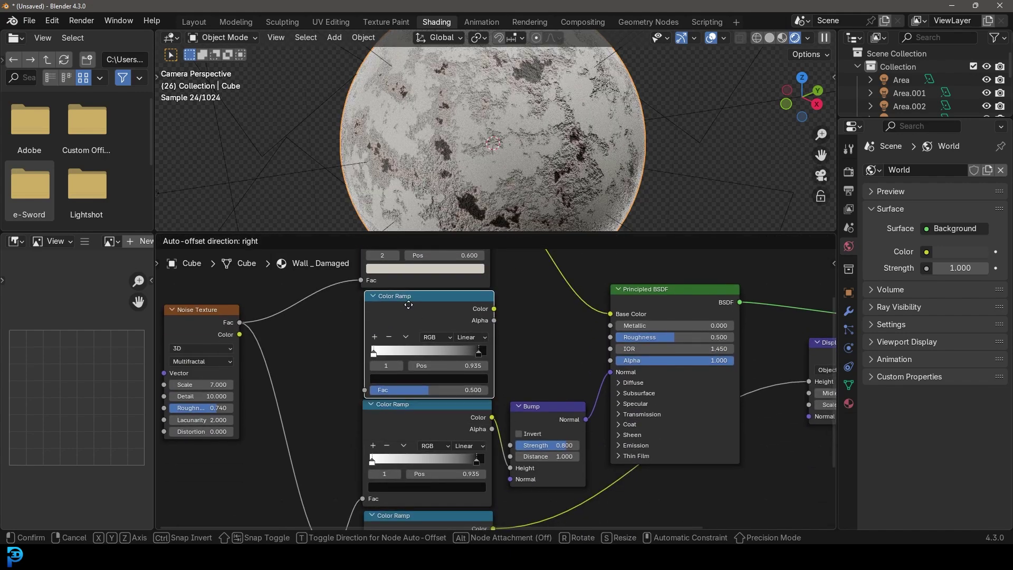
pyautogui.click(407, 303)
pyautogui.moveTo(241, 323); pyautogui.dragTo(363, 390)
pyautogui.scroll(1, 403, 346)
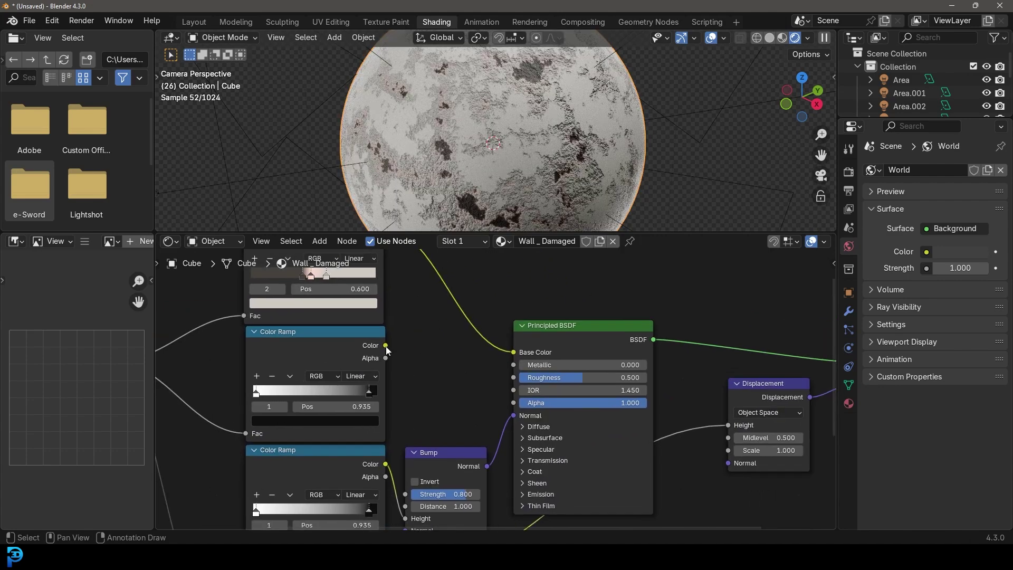
pyautogui.moveTo(385, 345); pyautogui.dragTo(512, 378)
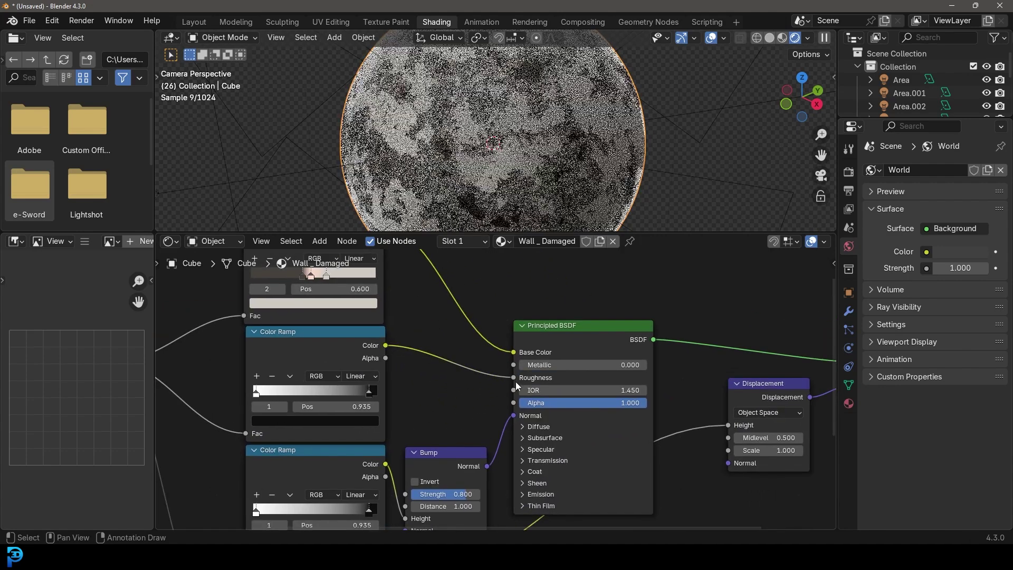
# Reverse the roughness Color Ramp's gradient by placing the white stop at 1.000 and the near-black stop around the middle.
pyautogui.moveTo(440, 404); pyautogui.dragTo(477, 380, button='middle')
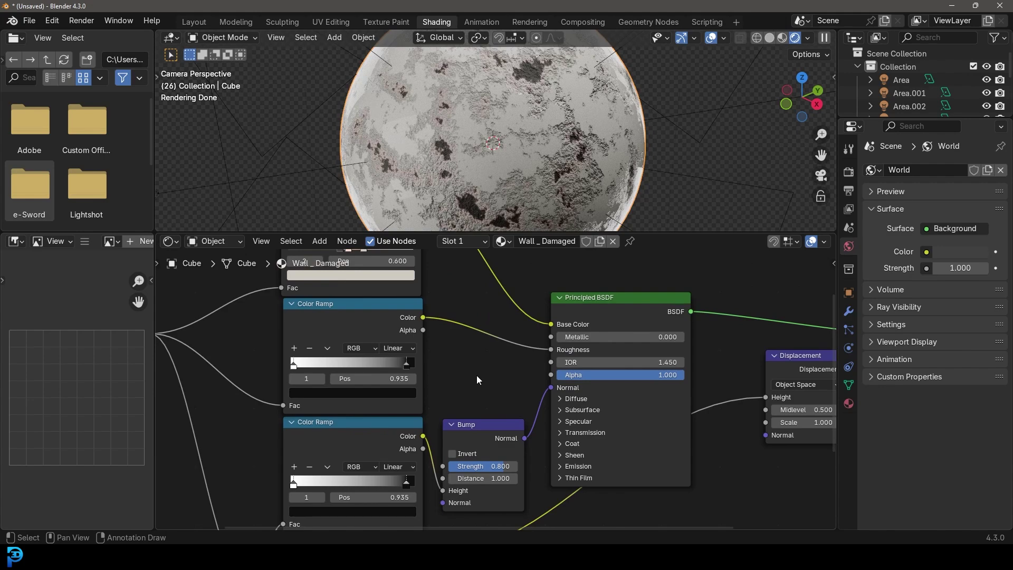
pyautogui.scroll(2, 478, 380)
pyautogui.moveTo(488, 366); pyautogui.dragTo(383, 367)
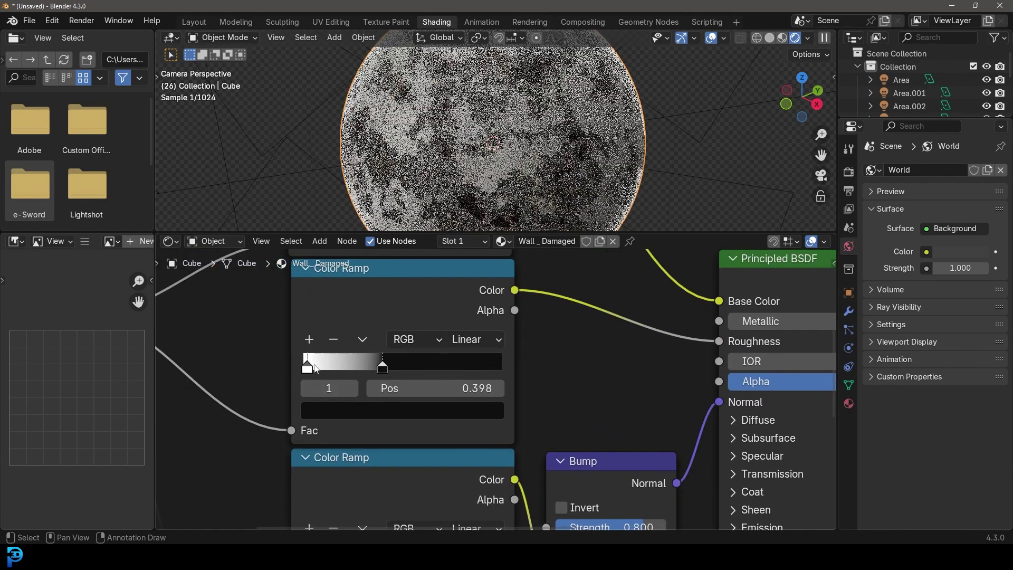
pyautogui.moveTo(307, 365); pyautogui.dragTo(502, 368)
pyautogui.click(382, 368)
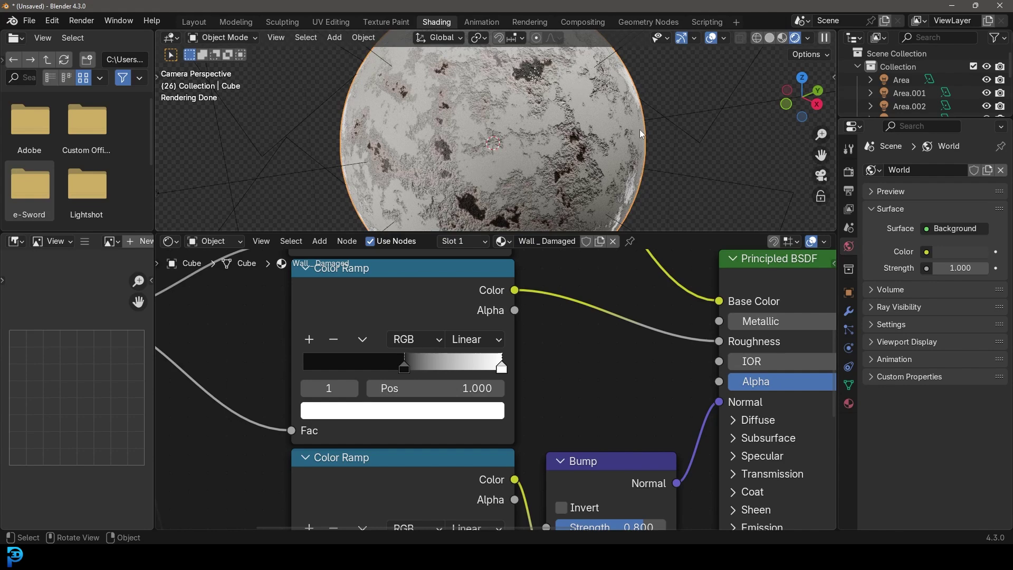
# Set the Wall_Damaged material's surface Displacement method to Displacement and Bump in the material settings.
pyautogui.press('Home')
pyautogui.scroll(2, 525, 136)
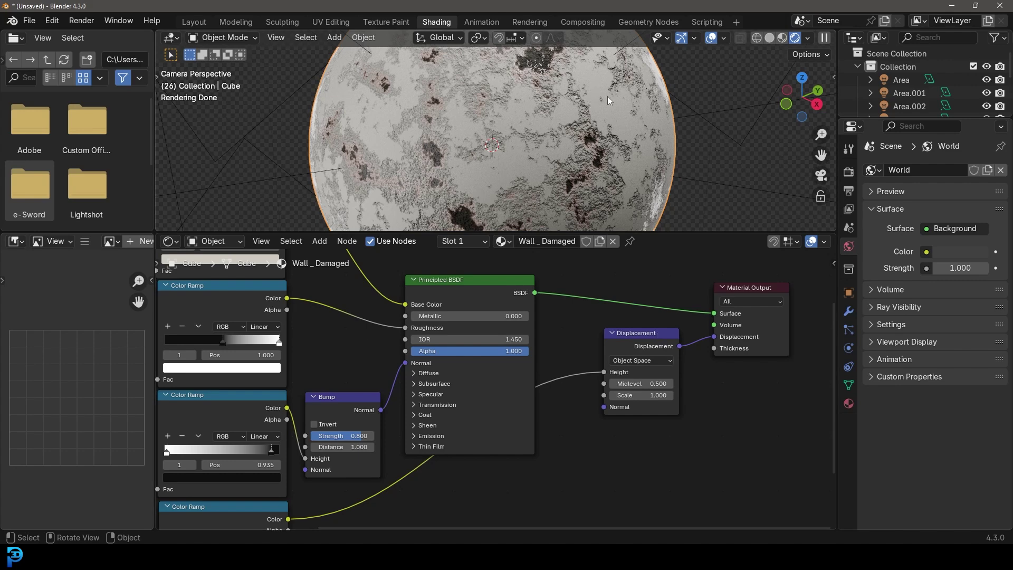
pyautogui.click(849, 404)
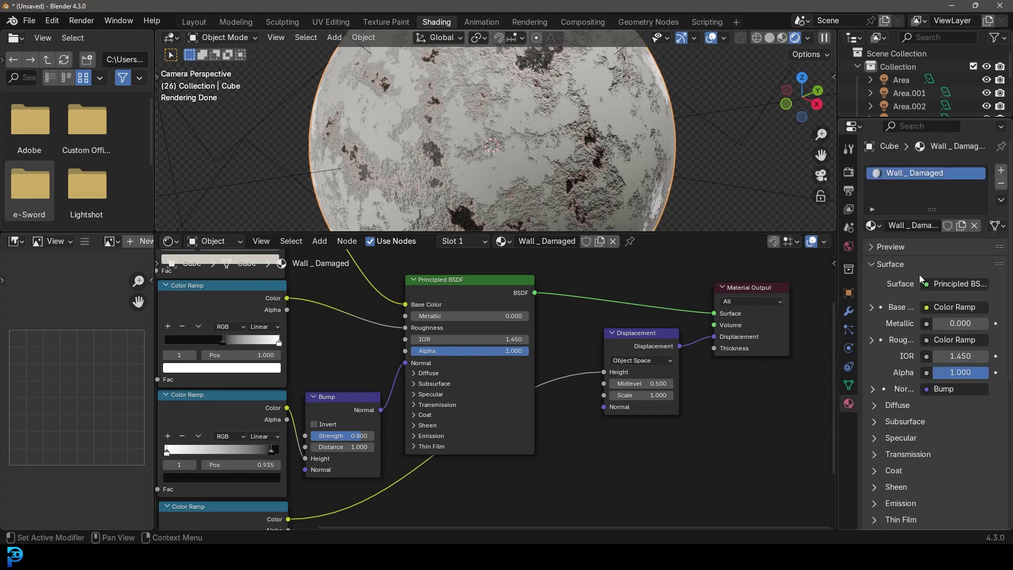
pyautogui.scroll(-10, 915, 281)
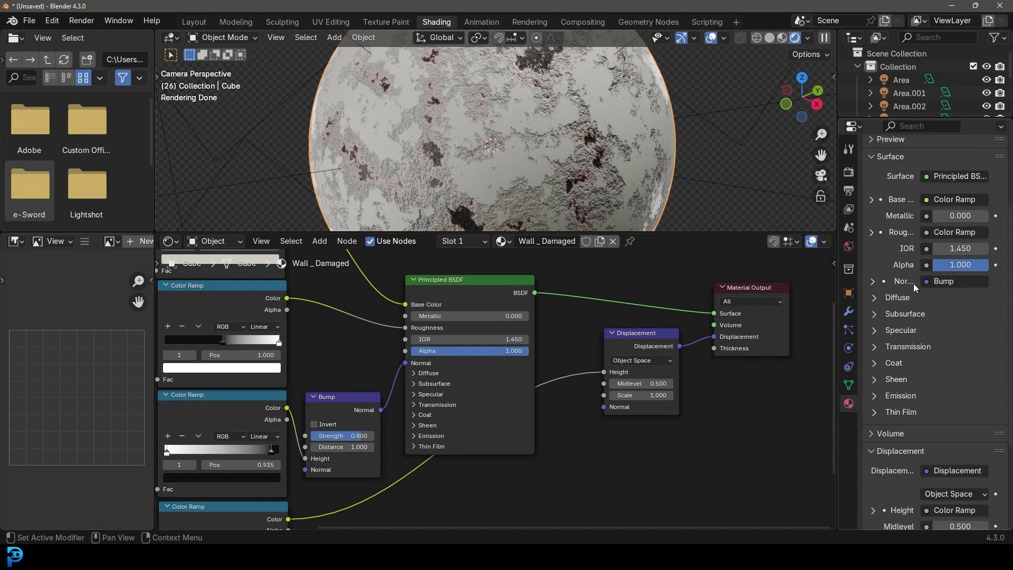
pyautogui.click(896, 449)
pyautogui.scroll(-4, 901, 465)
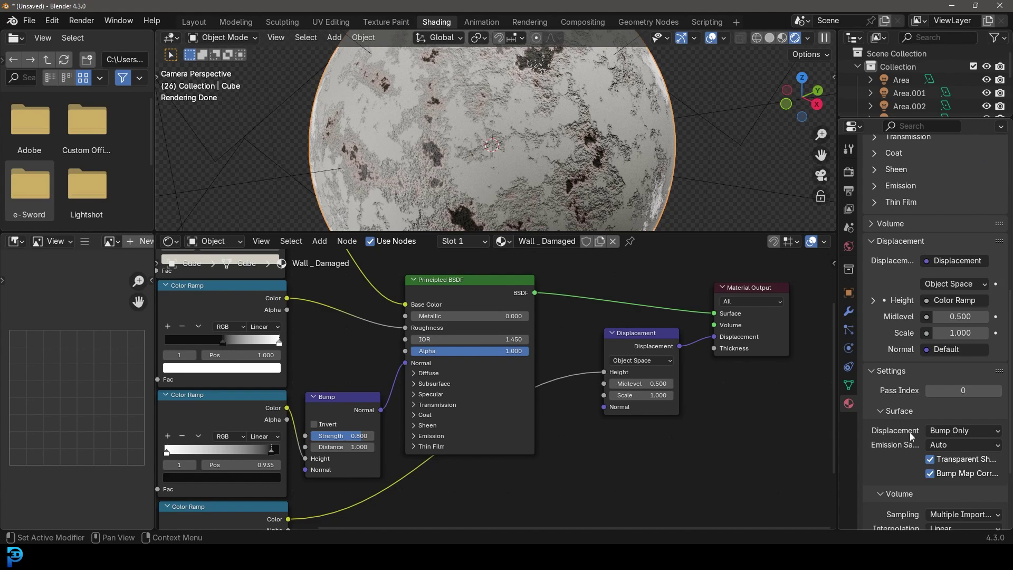
pyautogui.click(941, 431)
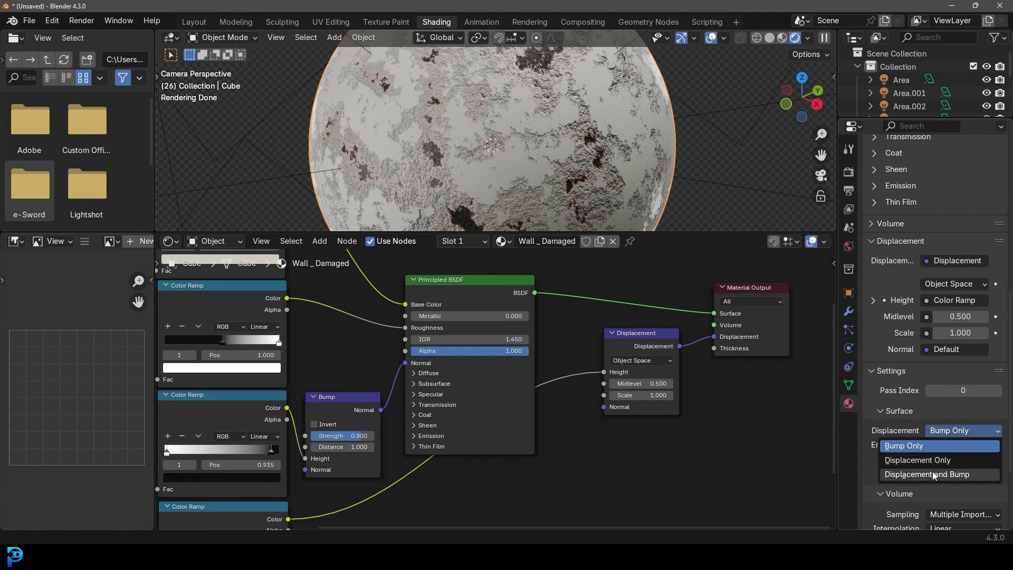
pyautogui.click(954, 475)
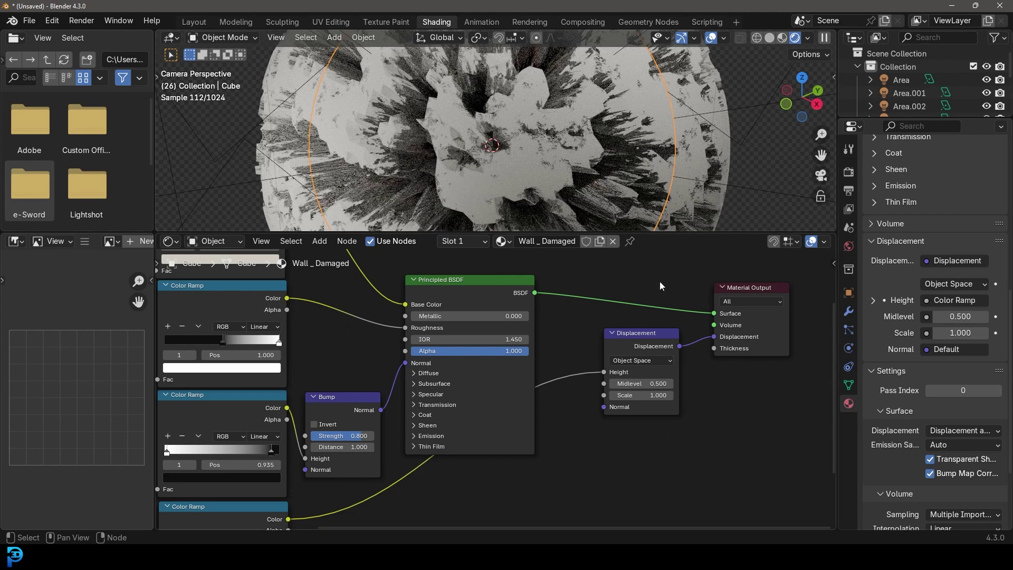
# Set the Displacement node's Scale to 0.1.
pyautogui.click(633, 396)
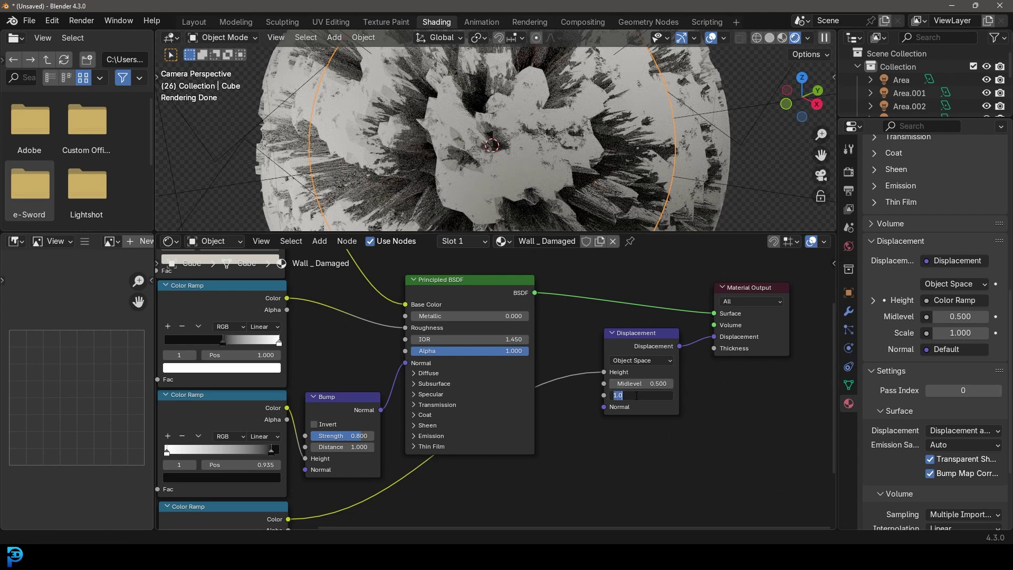
pyautogui.write('.1')
pyautogui.press('Return')
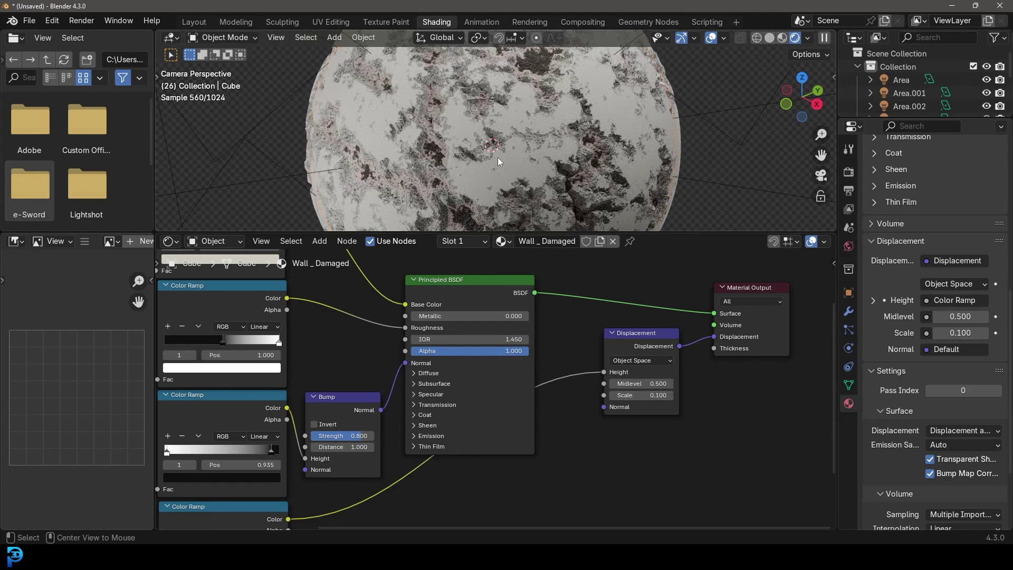
# Switch the viewport to Solid shading and save the scene on the Desktop as untitled.blend.
pyautogui.scroll(-2, 501, 119)
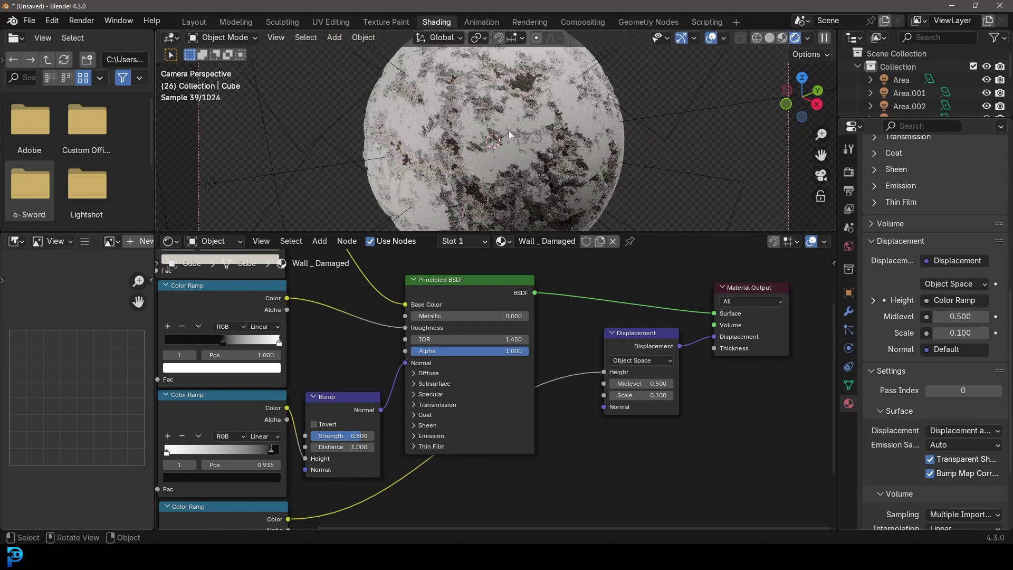
pyautogui.press('z')
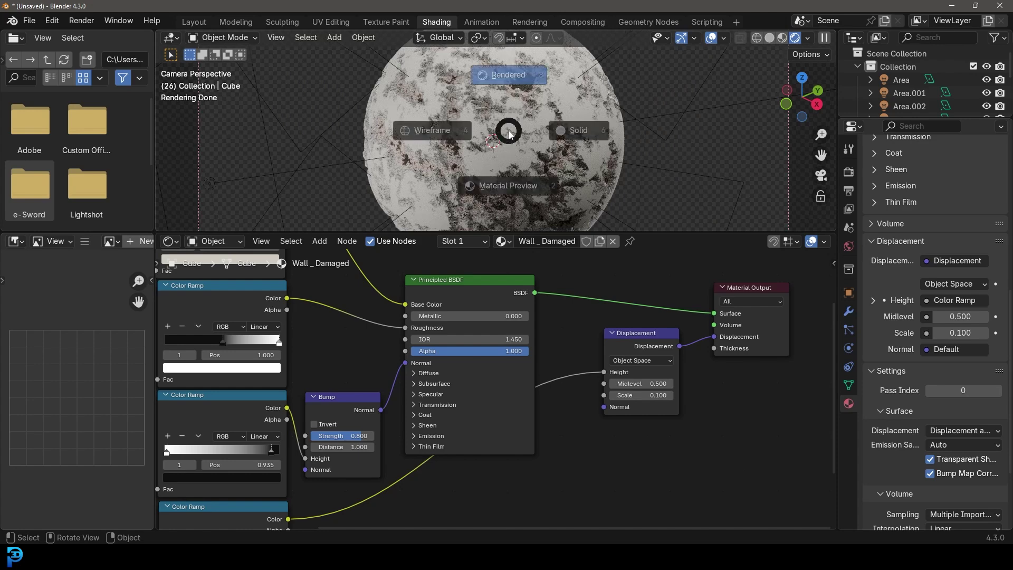
pyautogui.click(612, 136)
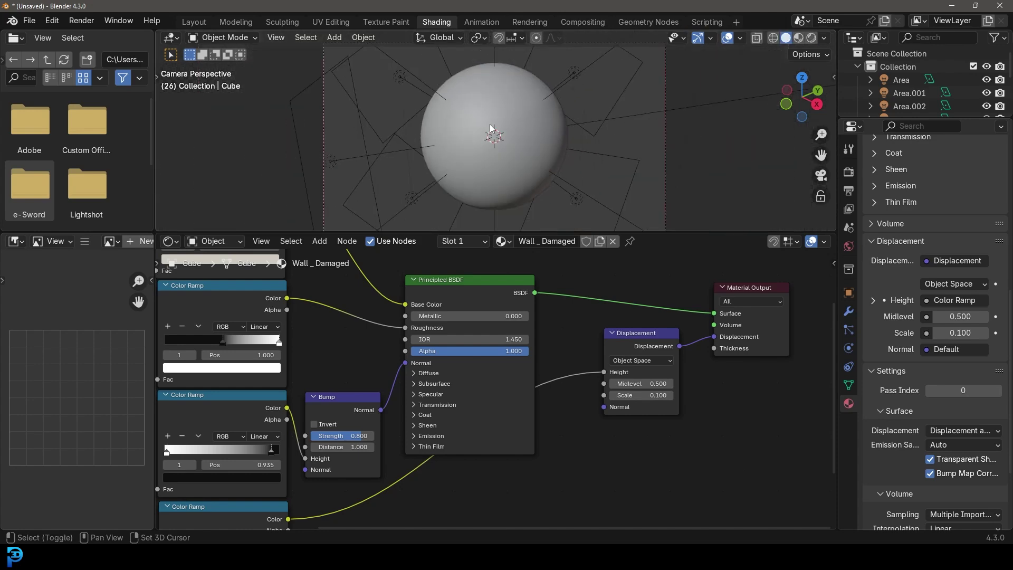
pyautogui.hotkey('ctrl', 's')
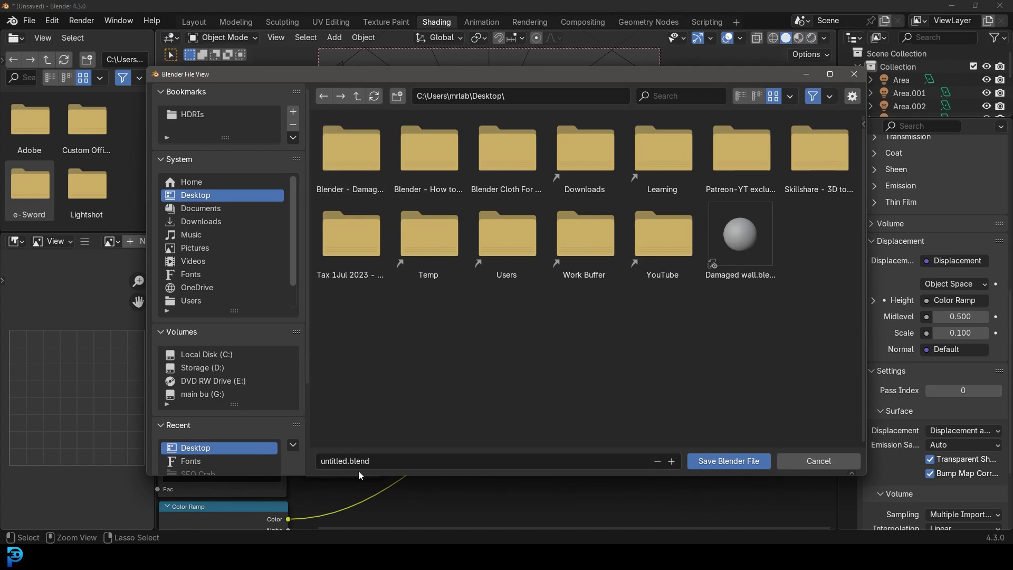
pyautogui.click(705, 463)
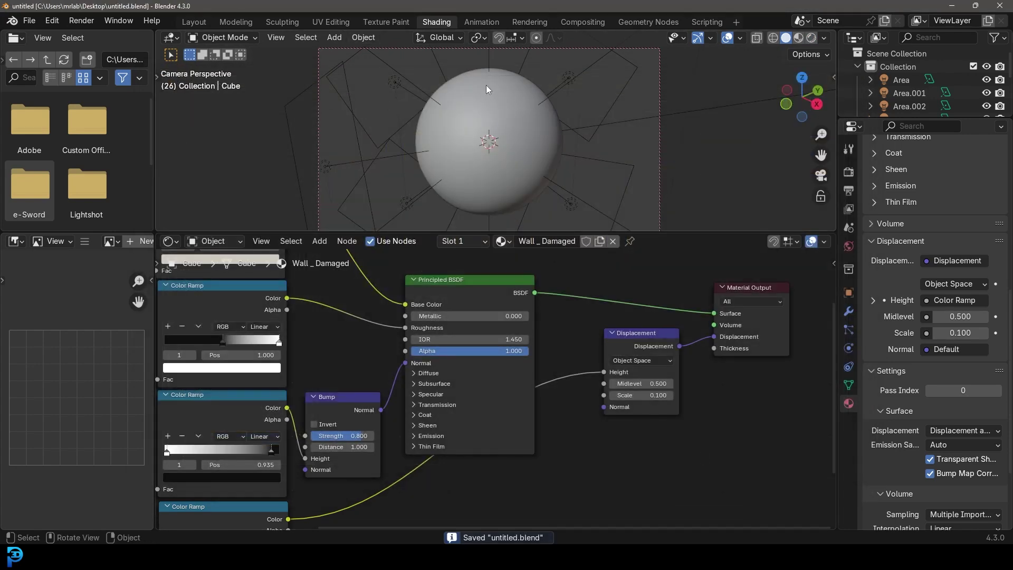
# Turn off node use for the Wall_Damaged material.
pyautogui.scroll(2, 486, 87)
pyautogui.click(370, 241)
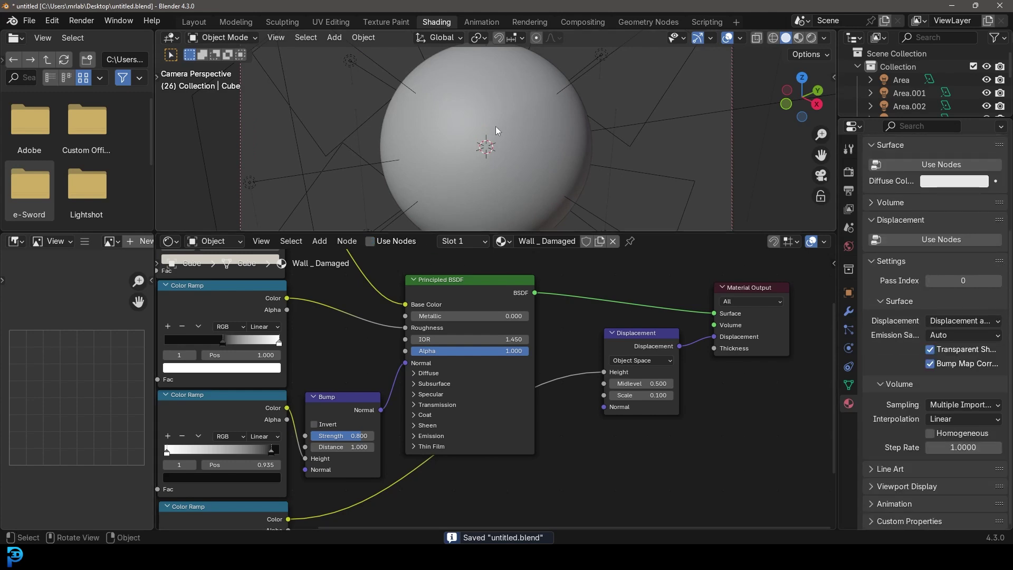
# Set the sphere's Subdivision modifier Render level to 3 and save the file.
pyautogui.click(521, 126)
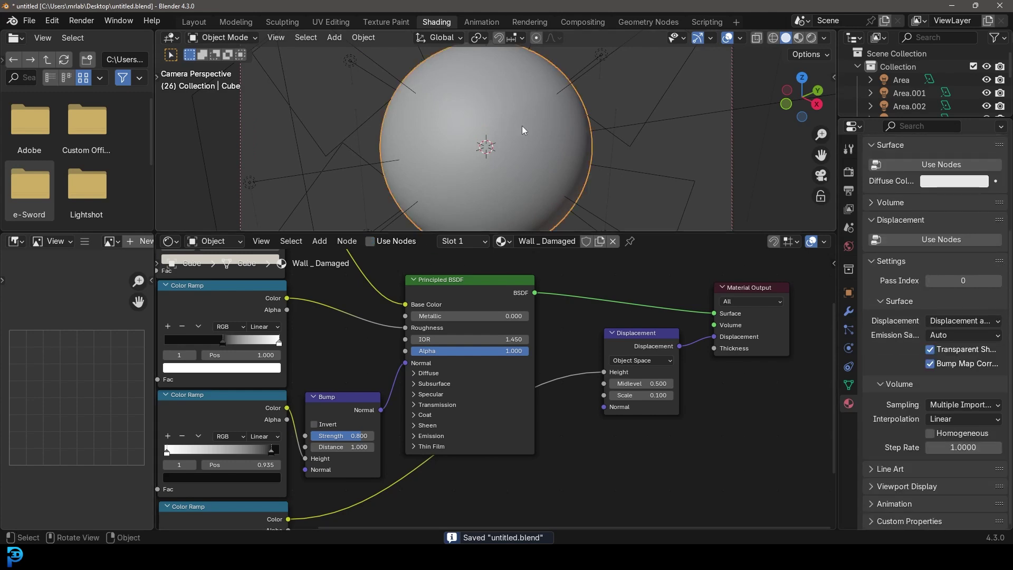
pyautogui.click(849, 312)
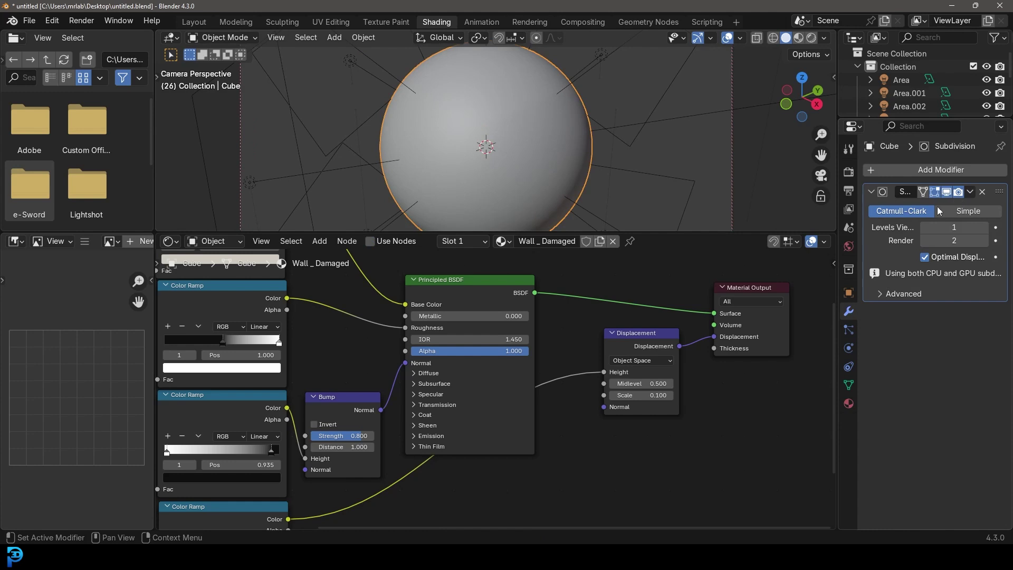
pyautogui.click(983, 243)
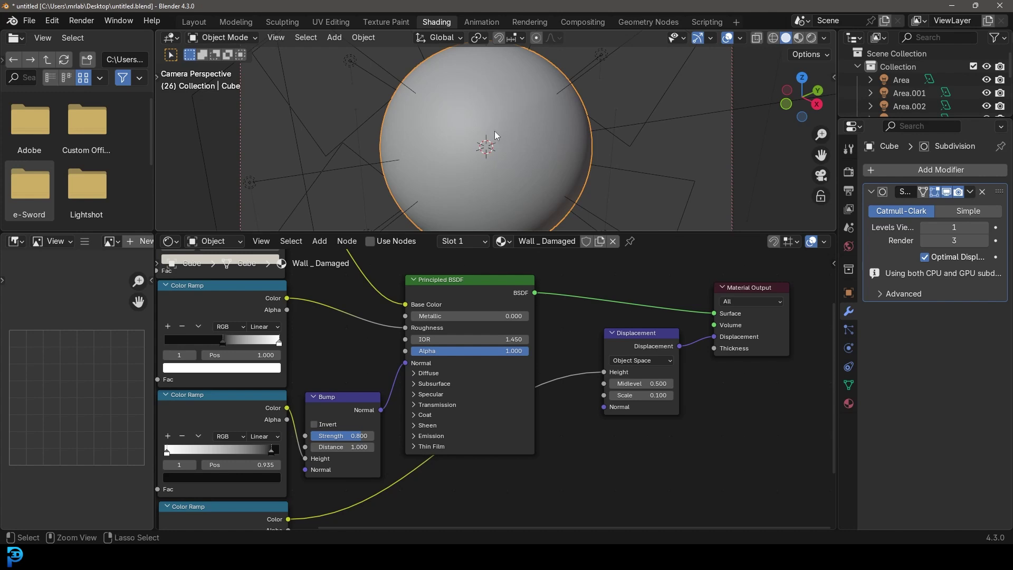
pyautogui.hotkey('ctrl', 's')
# Enlarge the 3D viewport over the node editor and render the current frame as an image.
pyautogui.moveTo(565, 139); pyautogui.dragTo(574, 141, button='middle')
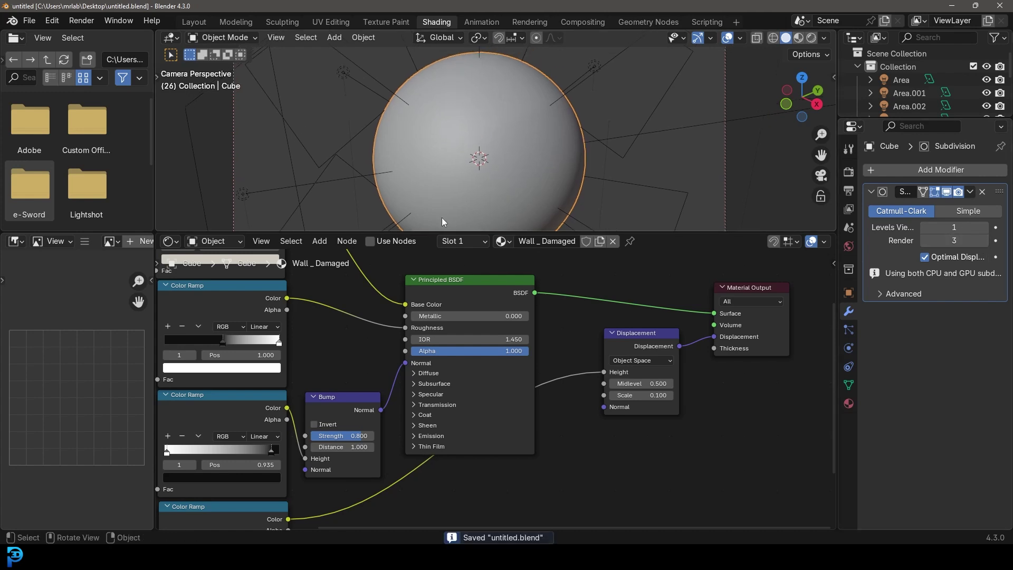
pyautogui.moveTo(475, 232); pyautogui.dragTo(475, 374)
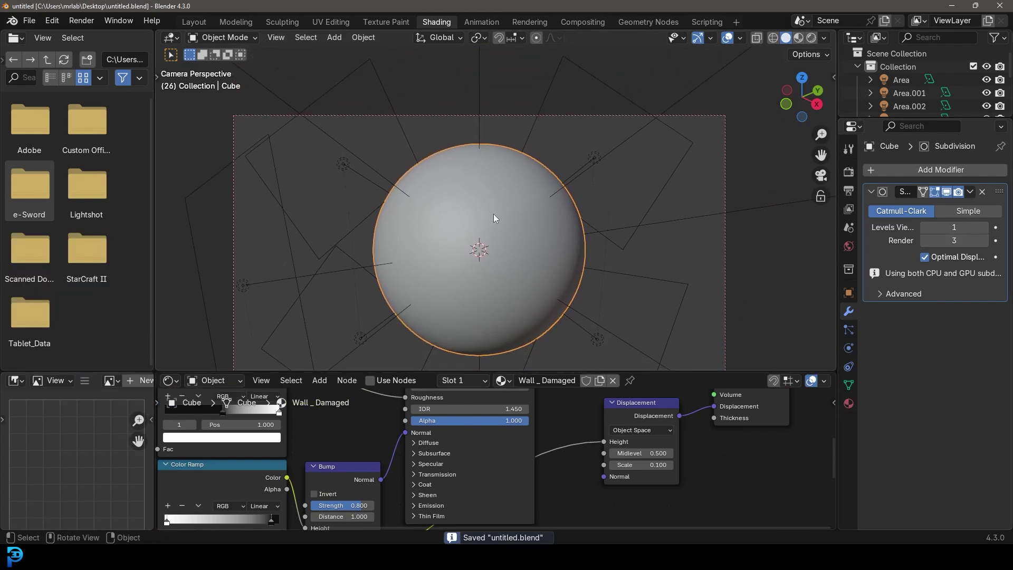
pyautogui.click(83, 21)
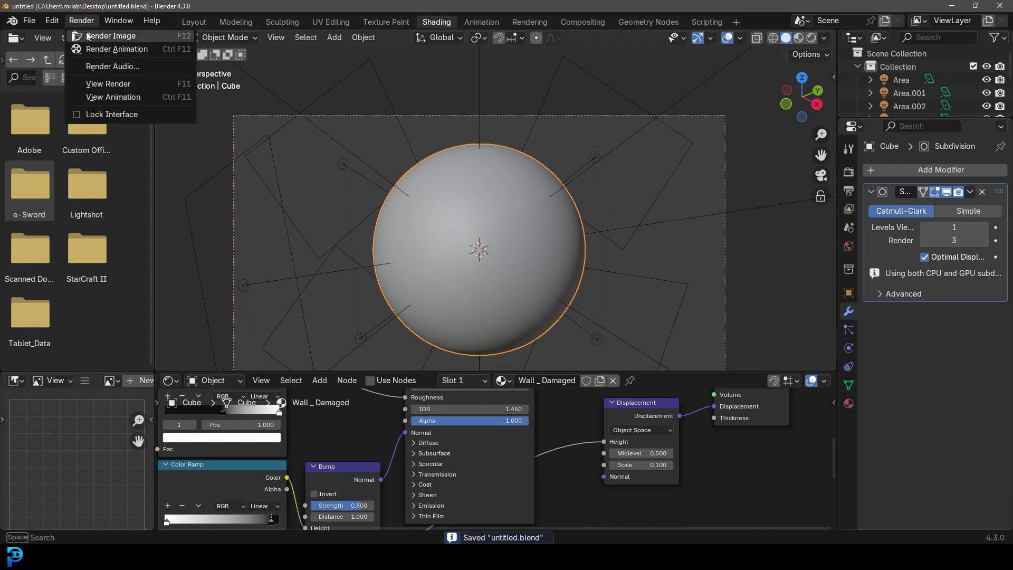
pyautogui.click(156, 37)
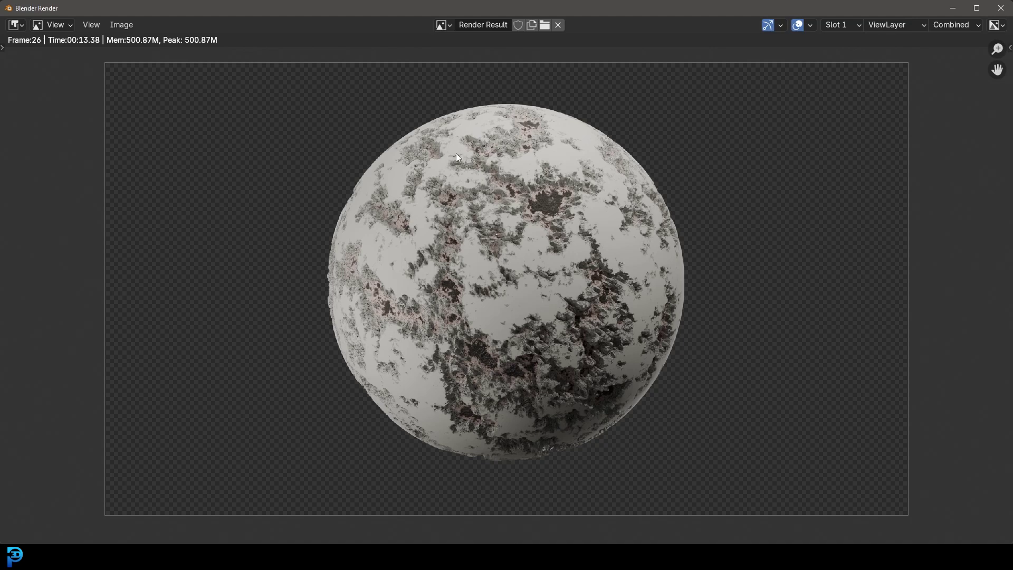
# Examine the displaced, damaged areas of the rendered sphere up close and as a whole, and close the render window.
pyautogui.scroll(4, 461, 195)
pyautogui.moveTo(477, 269); pyautogui.dragTo(480, 310, button='middle')
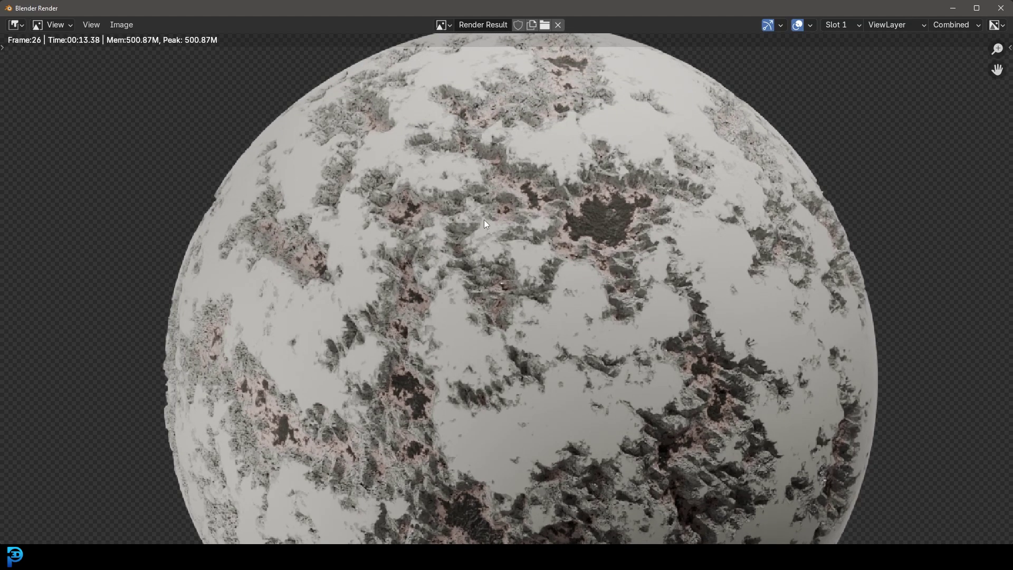
pyautogui.scroll(3, 461, 227)
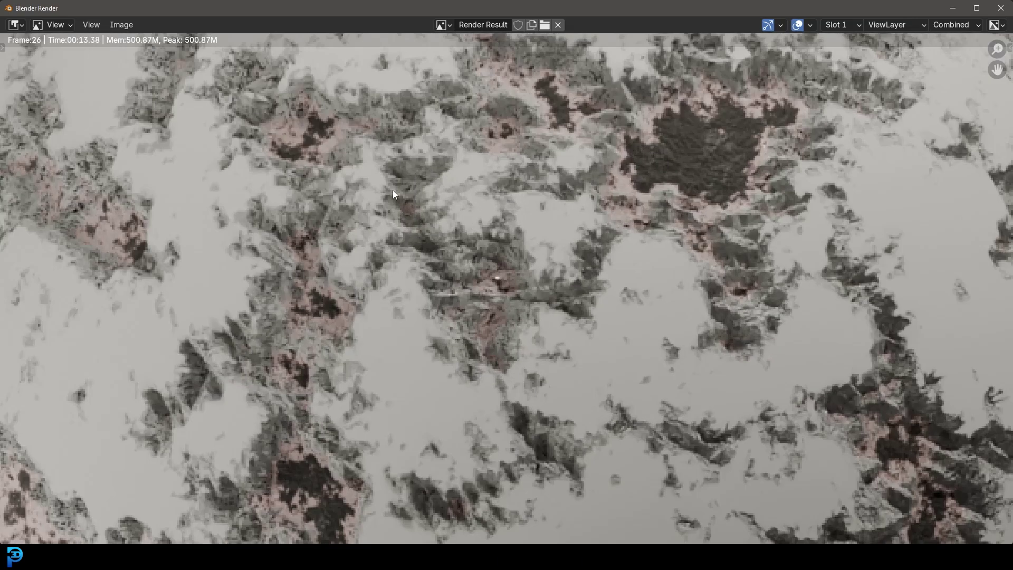
pyautogui.scroll(-3, 531, 255)
pyautogui.scroll(6, 495, 260)
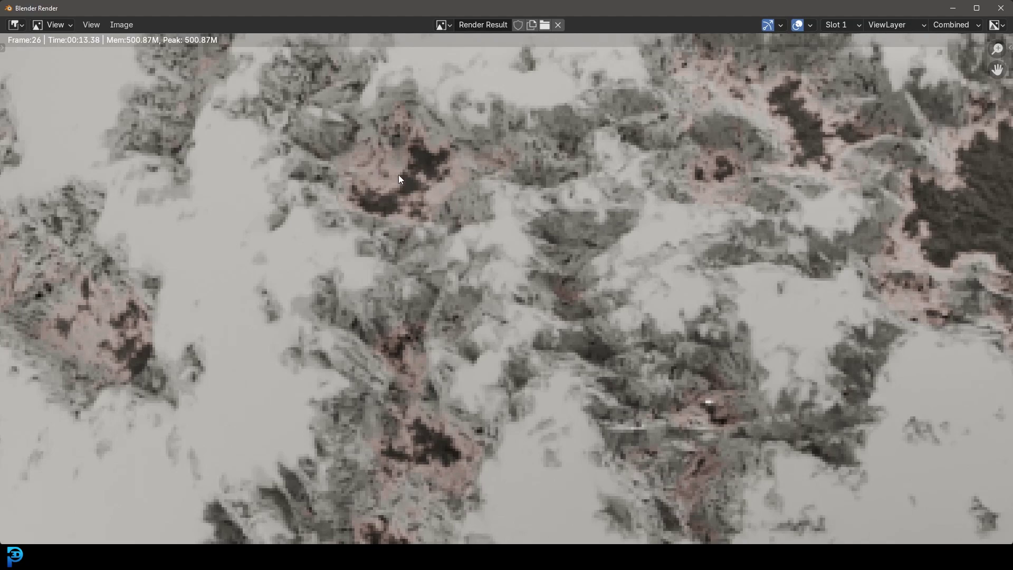
pyautogui.scroll(-7, 399, 179)
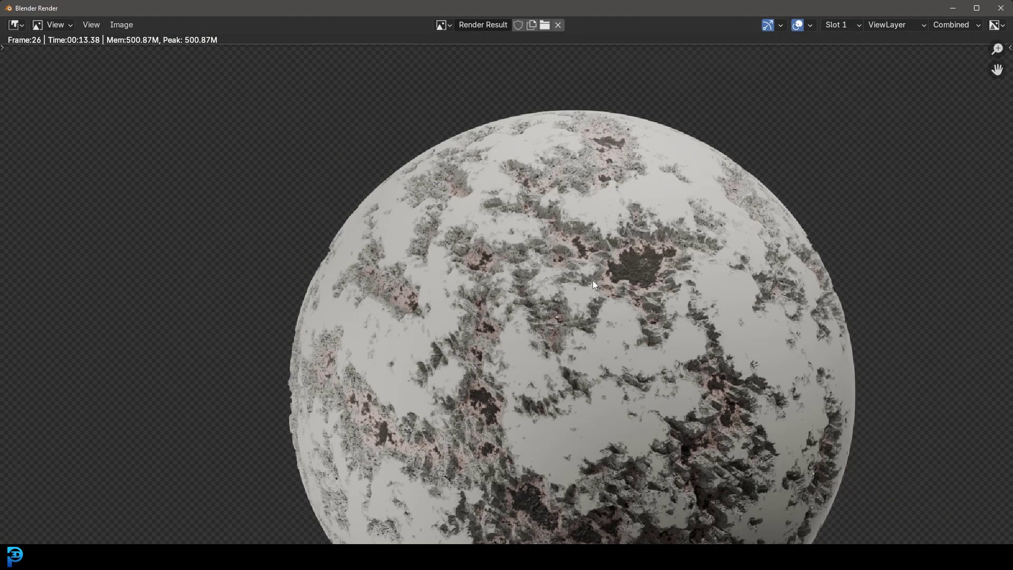
pyautogui.moveTo(593, 280); pyautogui.dragTo(582, 232, button='middle')
pyautogui.scroll(-2, 585, 255)
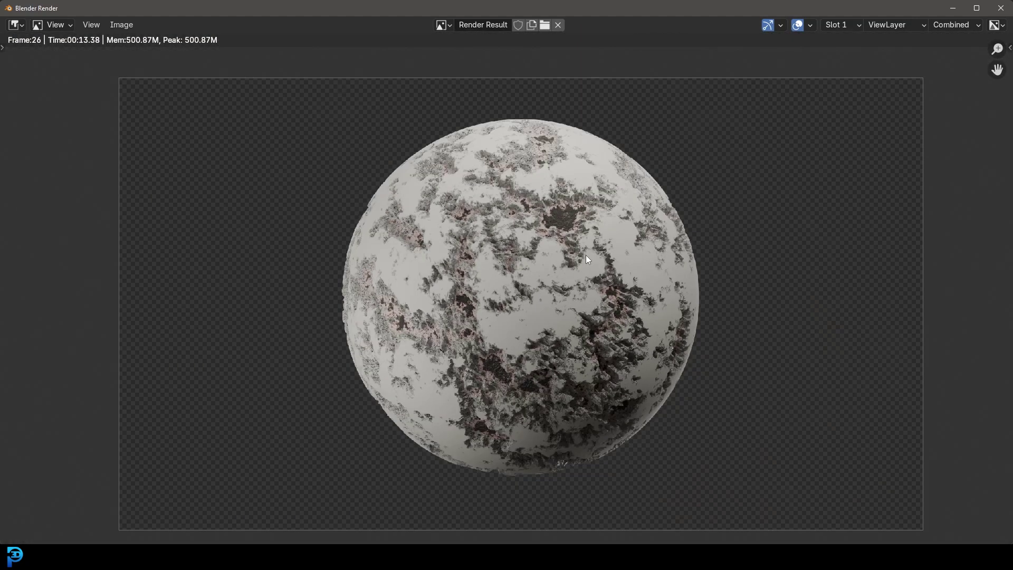
pyautogui.scroll(7, 586, 254)
pyautogui.scroll(-6, 572, 208)
pyautogui.click(1010, 8)
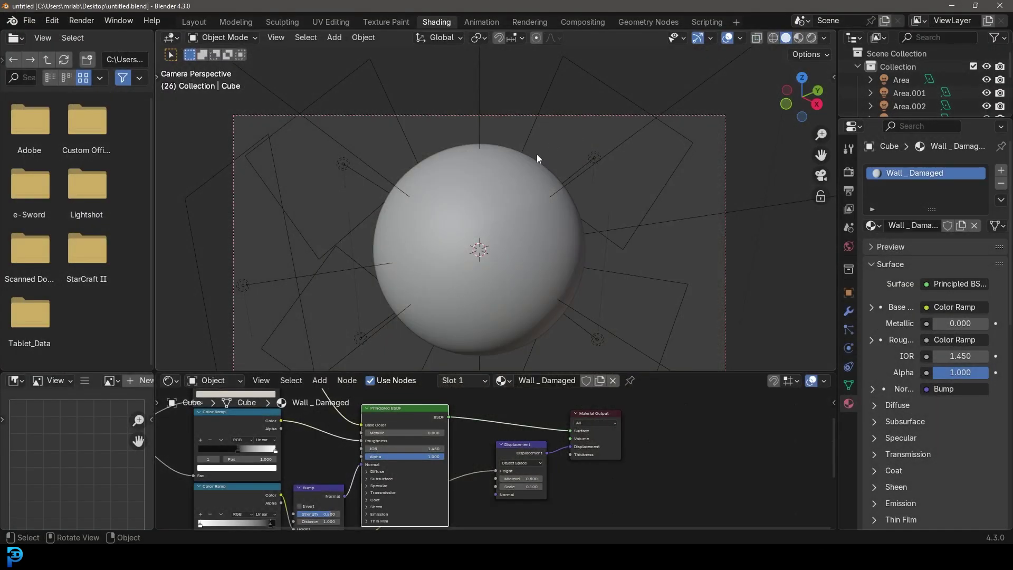
# Save the file and move the camera closer to the sphere along its local Z axis.
pyautogui.scroll(-3, 537, 154)
pyautogui.hotkey('ctrl', 's')
pyautogui.moveTo(536, 147)
pyautogui.mouseDown()
pyautogui.moveTo(539, 157)
pyautogui.moveTo(536, 90)
pyautogui.moveTo(547, 156)
pyautogui.moveTo(545, 147)
pyautogui.mouseUp()
pyautogui.press('z')
pyautogui.press('z')
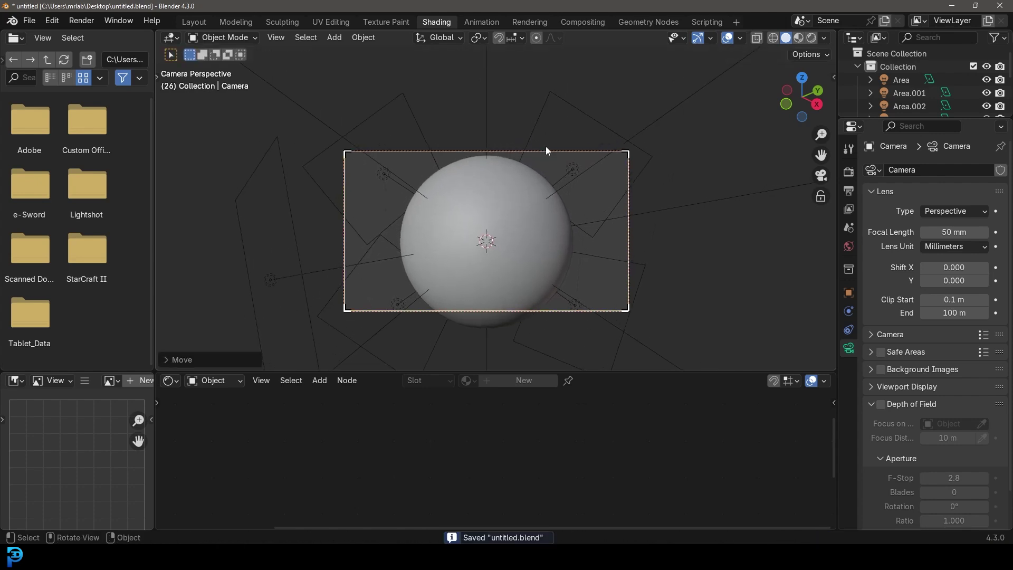
# Render the image from the closer camera and inspect the wall damage across the sphere.
pyautogui.click(80, 21)
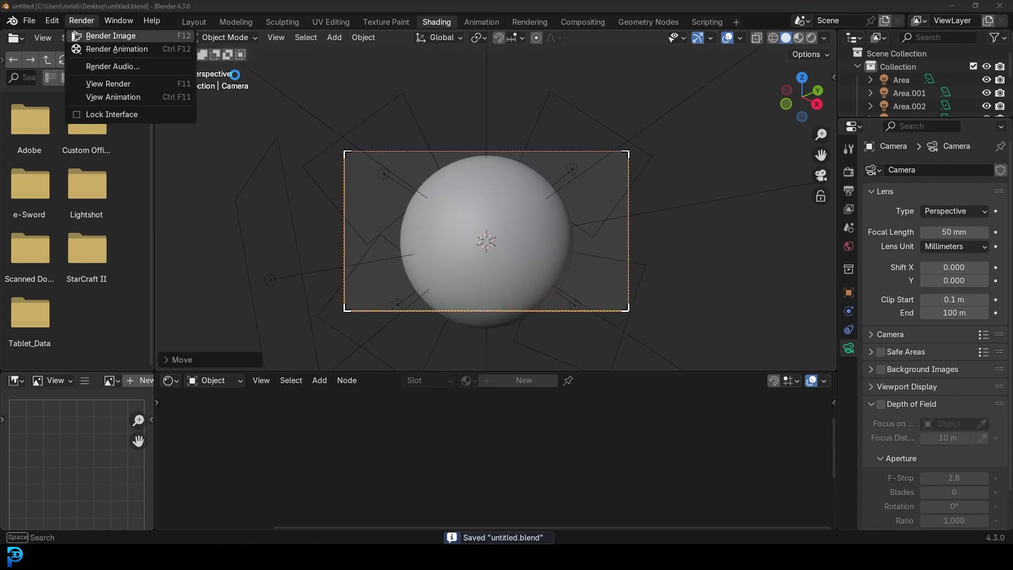
pyautogui.click(106, 36)
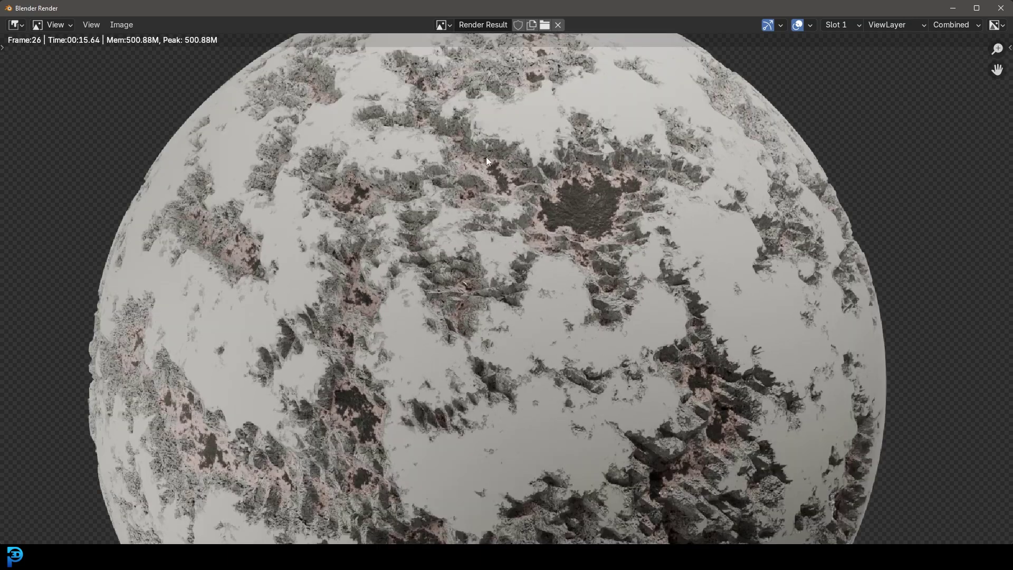
pyautogui.moveTo(486, 157); pyautogui.dragTo(492, 290, button='middle')
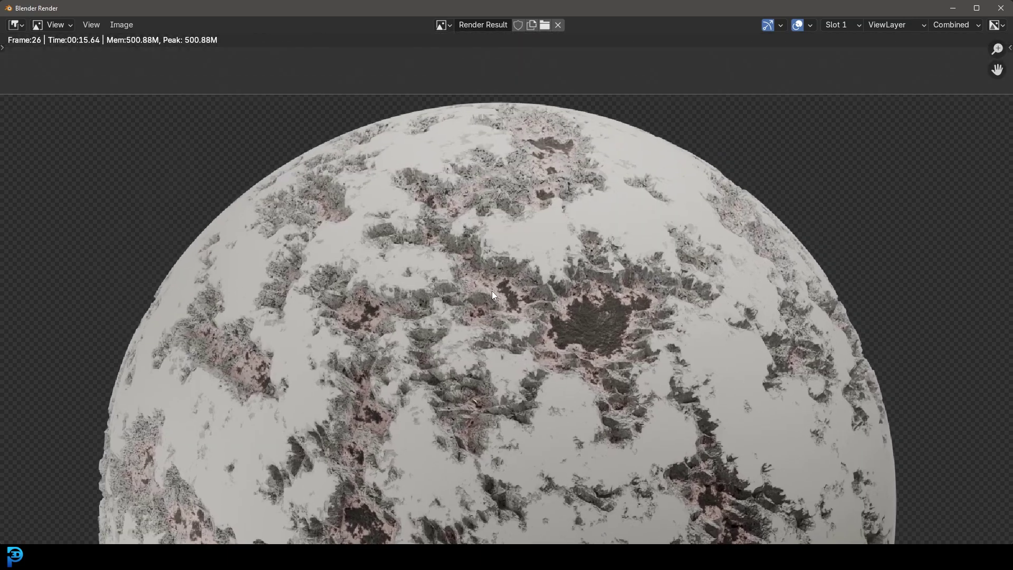
pyautogui.scroll(-3, 493, 290)
pyautogui.scroll(2, 488, 279)
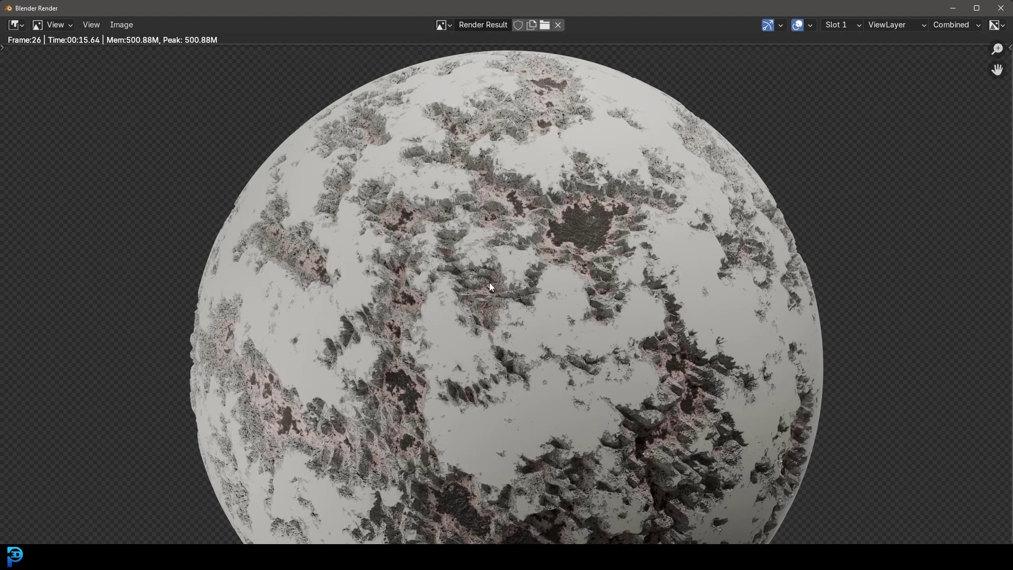
pyautogui.scroll(-2, 489, 283)
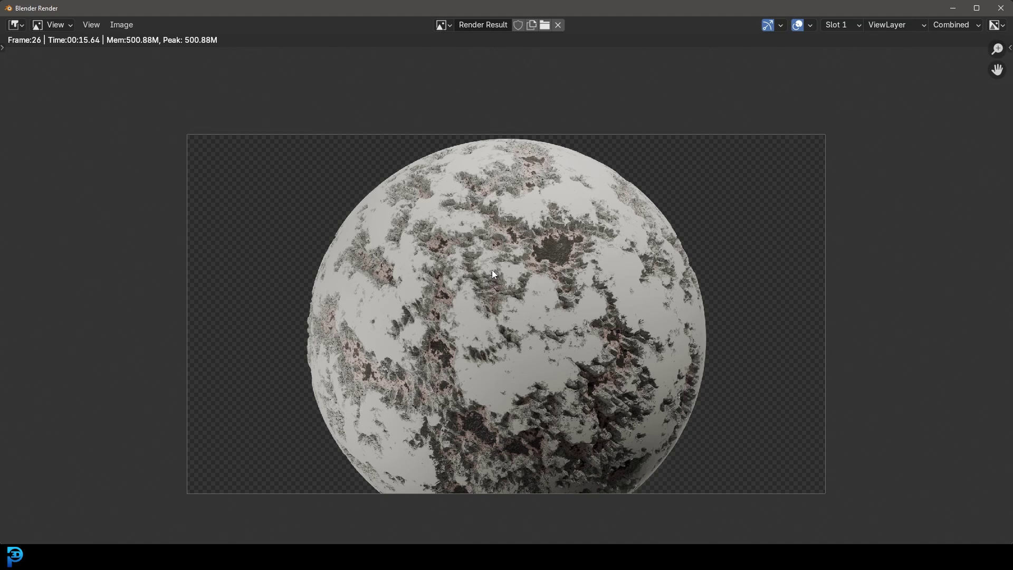
pyautogui.scroll(-2, 601, 271)
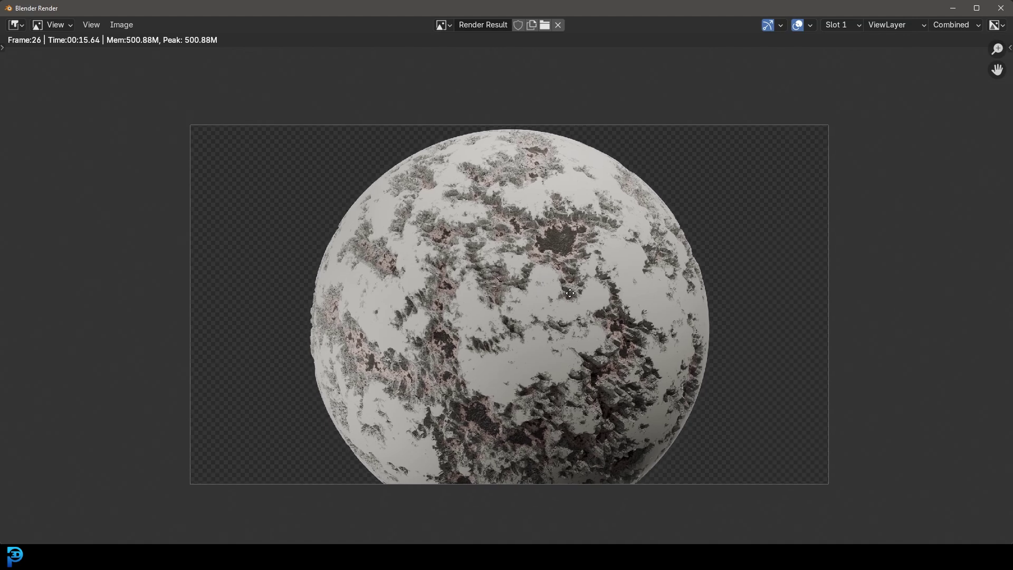